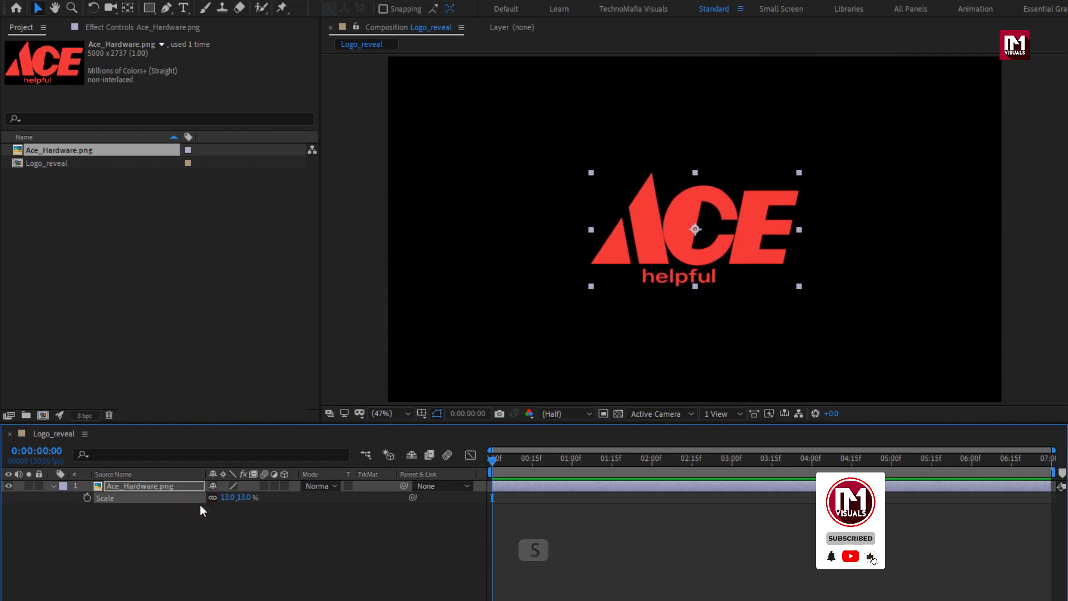
Pre-compose the Ace_Hardware.png layer as "Logo", moving all attributes into the new composition.
{"action": "left_click", "coordinate": [53, 486]}
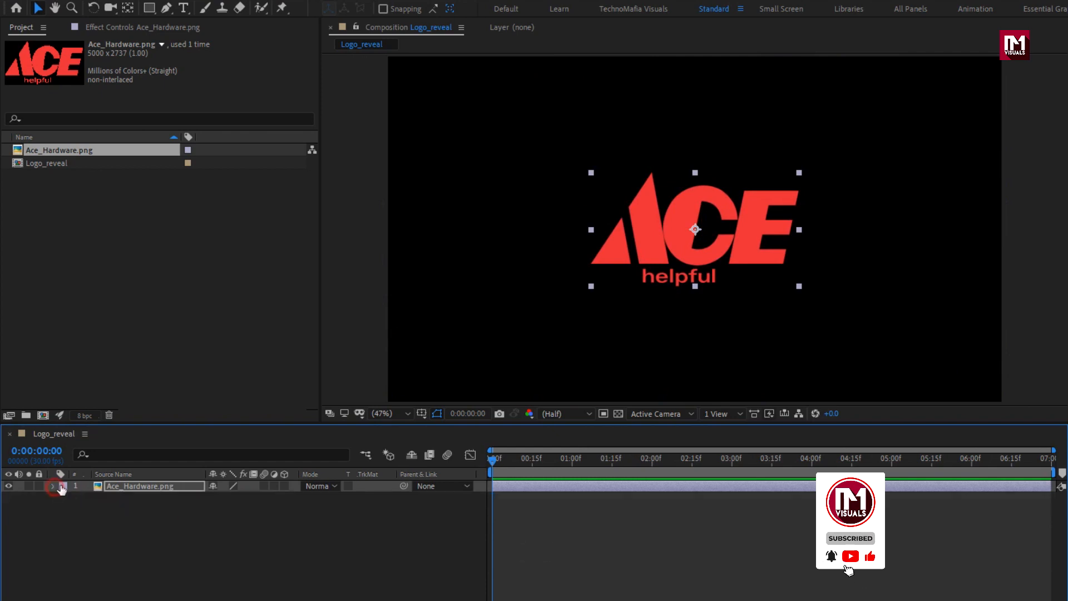
{"action": "right_click", "coordinate": [135, 483]}
{"action": "left_click", "coordinate": [169, 422]}
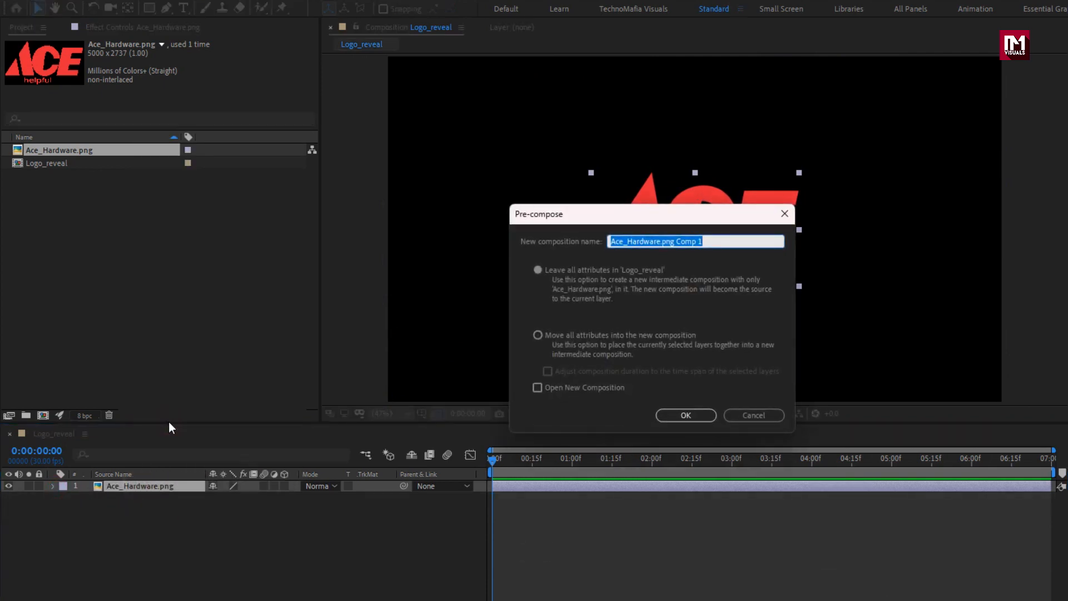
{"action": "type", "text": "Logo"}
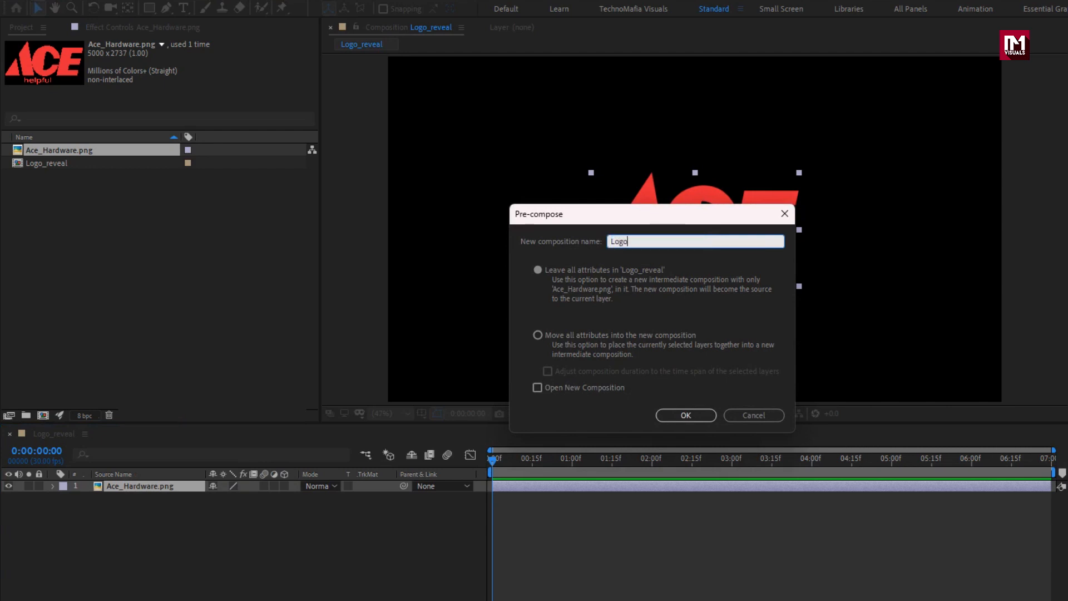
{"action": "left_click", "coordinate": [537, 335]}
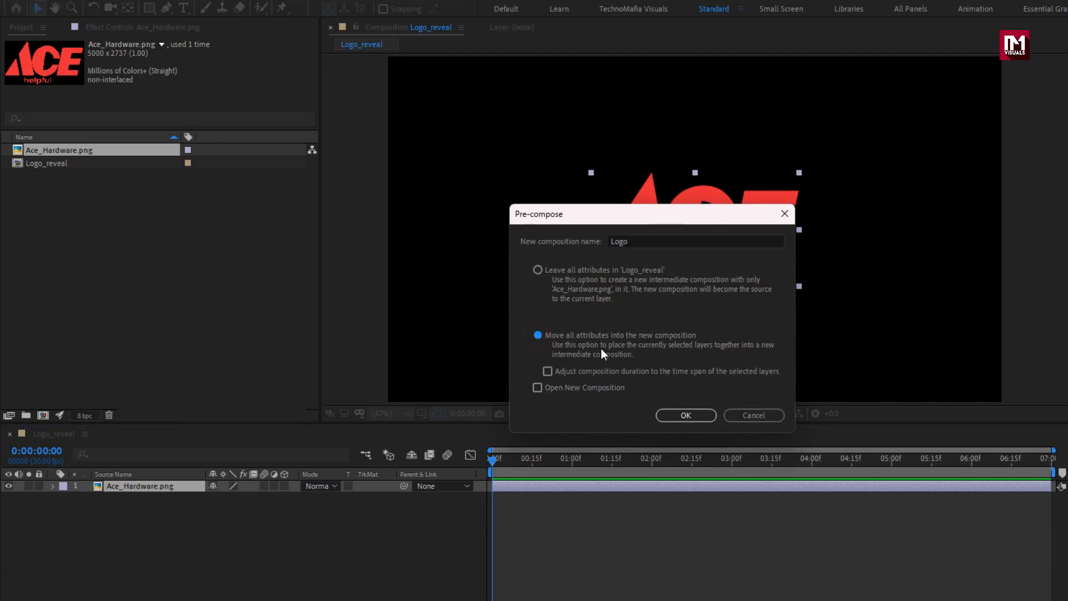
{"action": "left_click", "coordinate": [687, 418]}
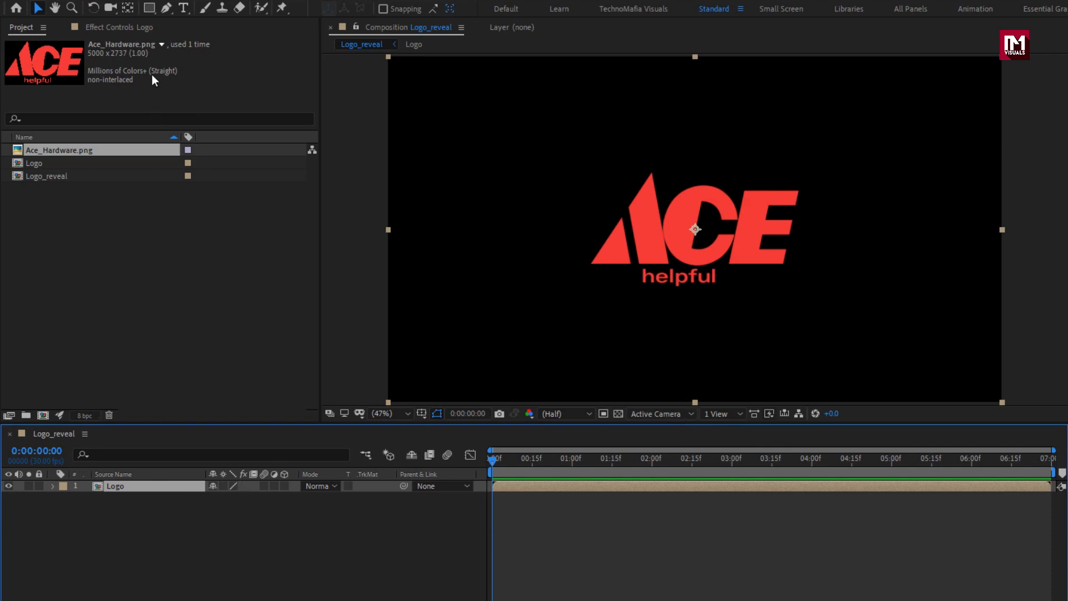
Add a full-frame rectangular mask to the Logo layer and apply the Scribble effect to it.
{"action": "left_click", "coordinate": [149, 8]}
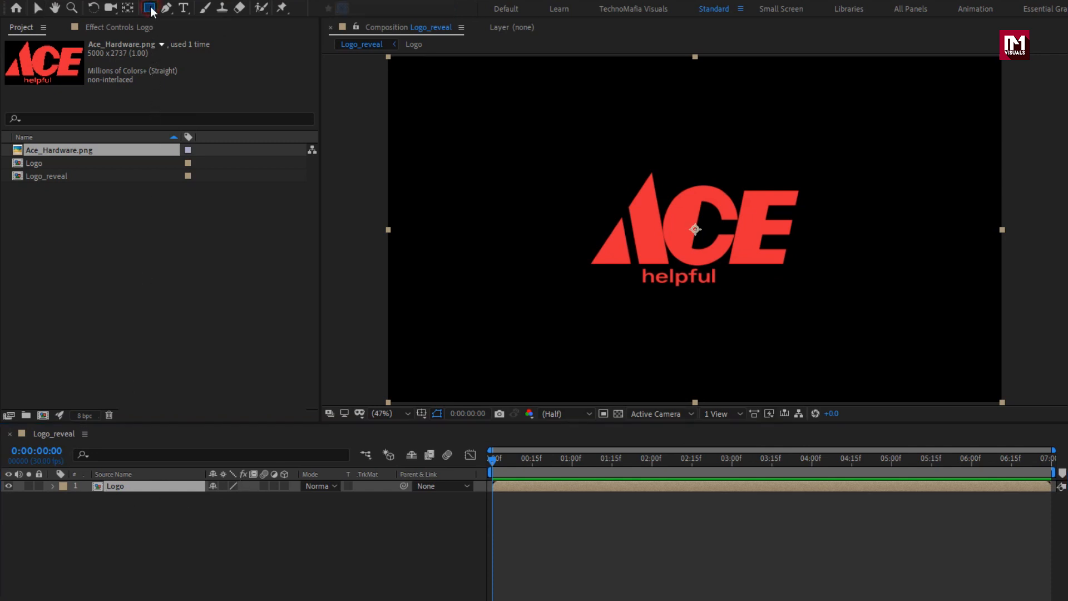
{"action": "double_click", "coordinate": [150, 6]}
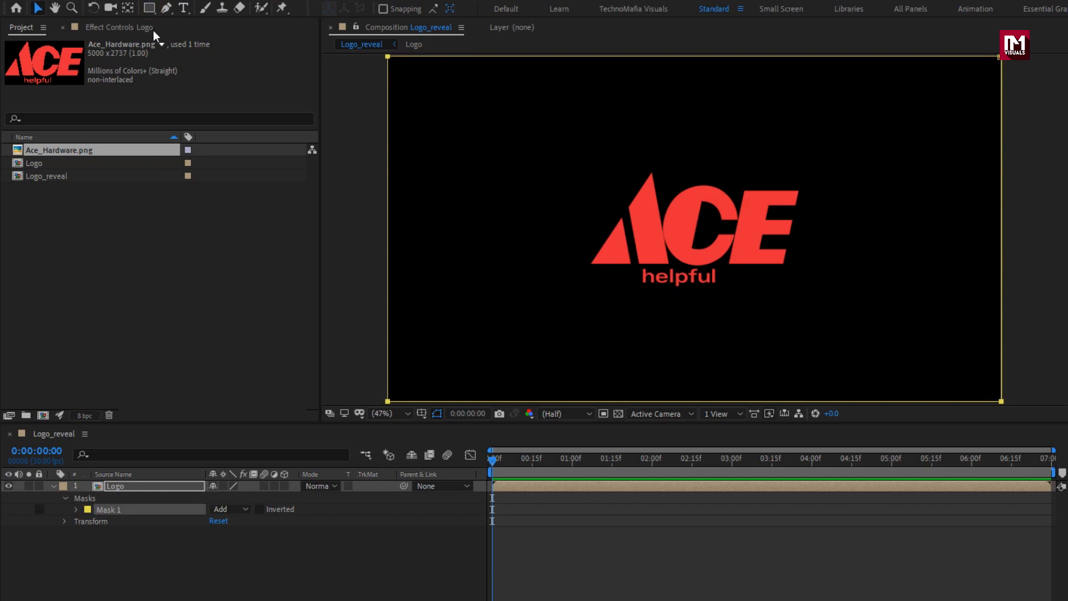
{"action": "left_click", "coordinate": [912, 43]}
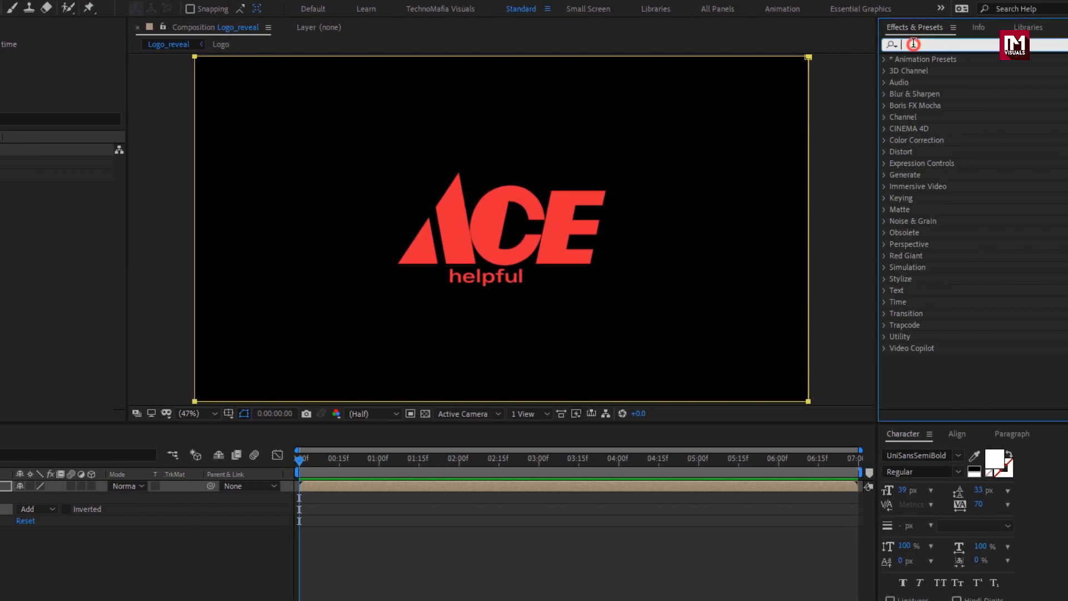
{"action": "type", "text": "s"}
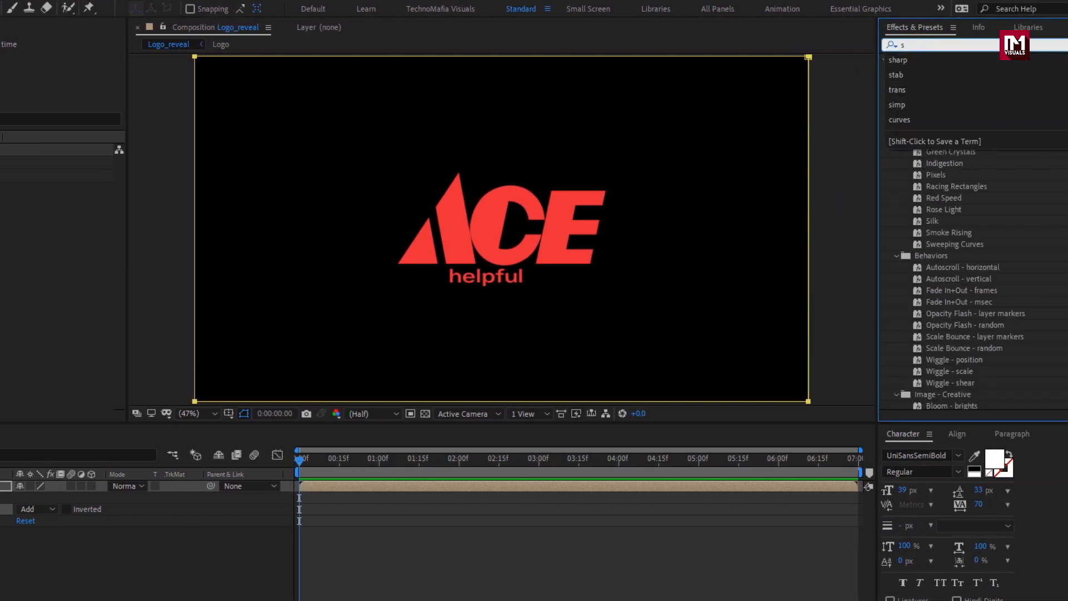
{"action": "type", "text": "crib"}
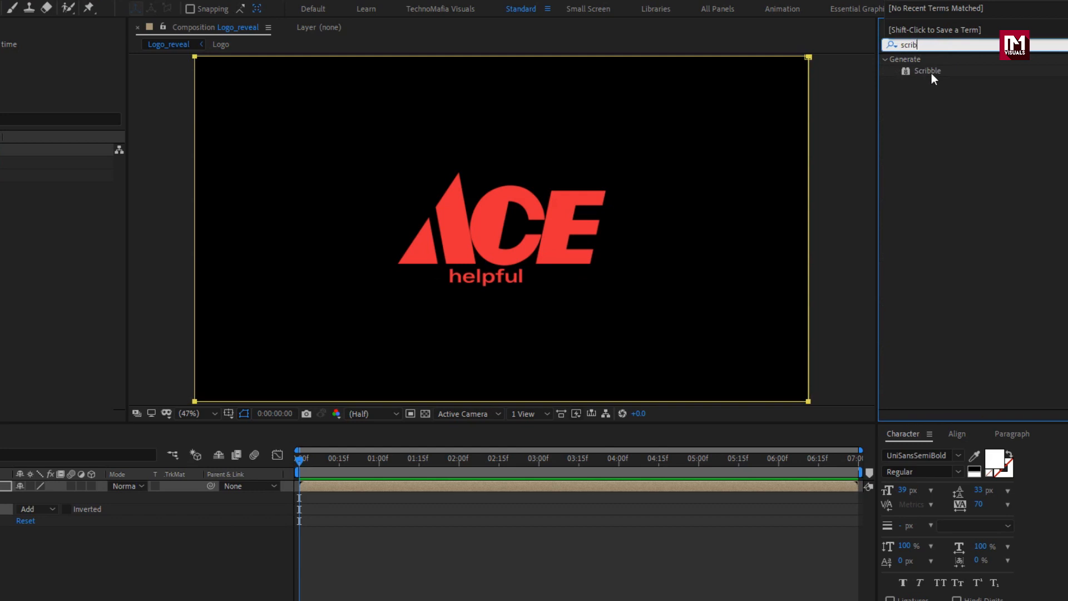
{"action": "left_click_drag", "start_coordinate": [931, 73], "coordinate": [539, 193]}
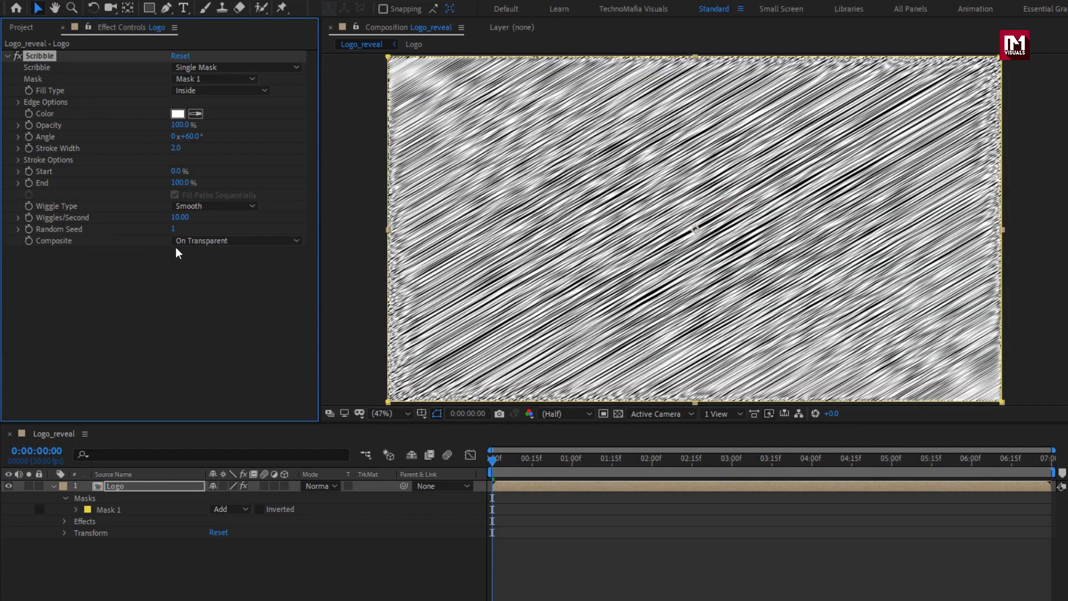
Set Scribble's Composite to Reveal Original Image and keyframe its Stroke Width at 20 at 0:00:01:00.
{"action": "left_click", "coordinate": [5, 241]}
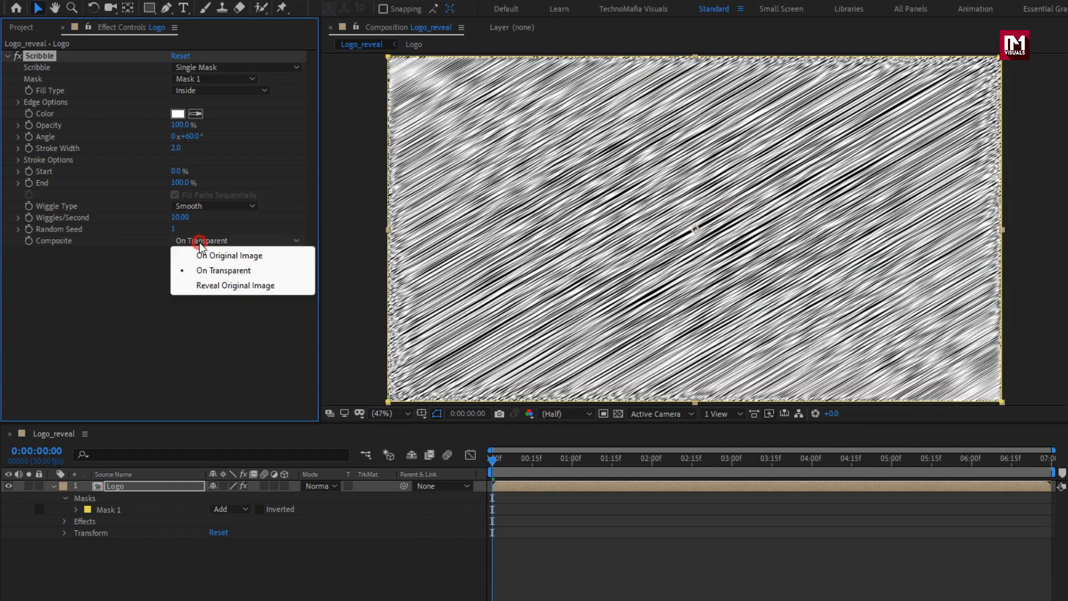
{"action": "left_click", "coordinate": [254, 286]}
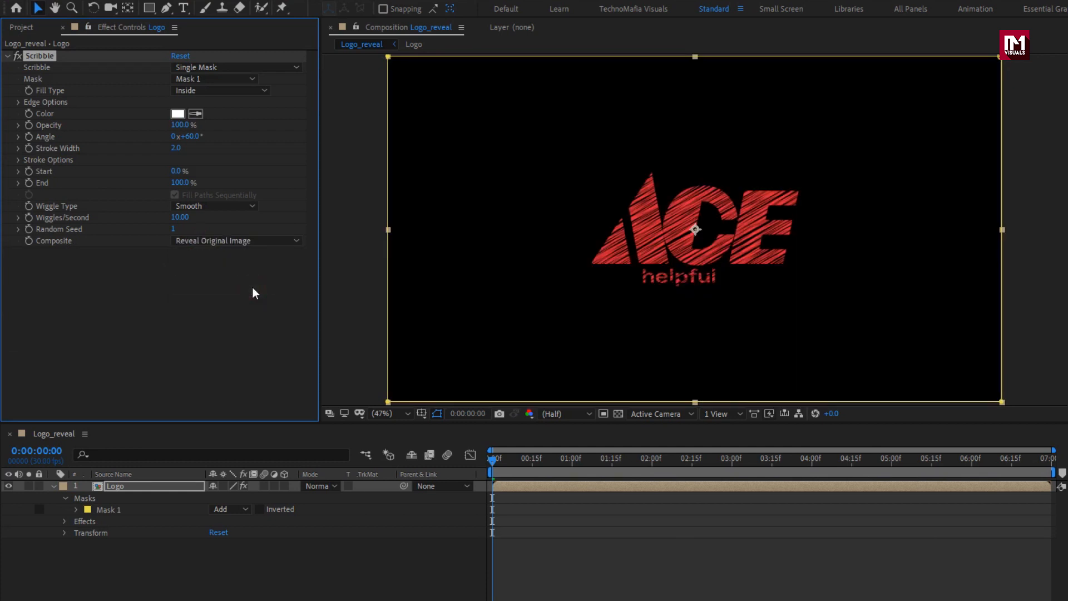
{"action": "left_click_drag", "start_coordinate": [616, 477], "coordinate": [573, 465]}
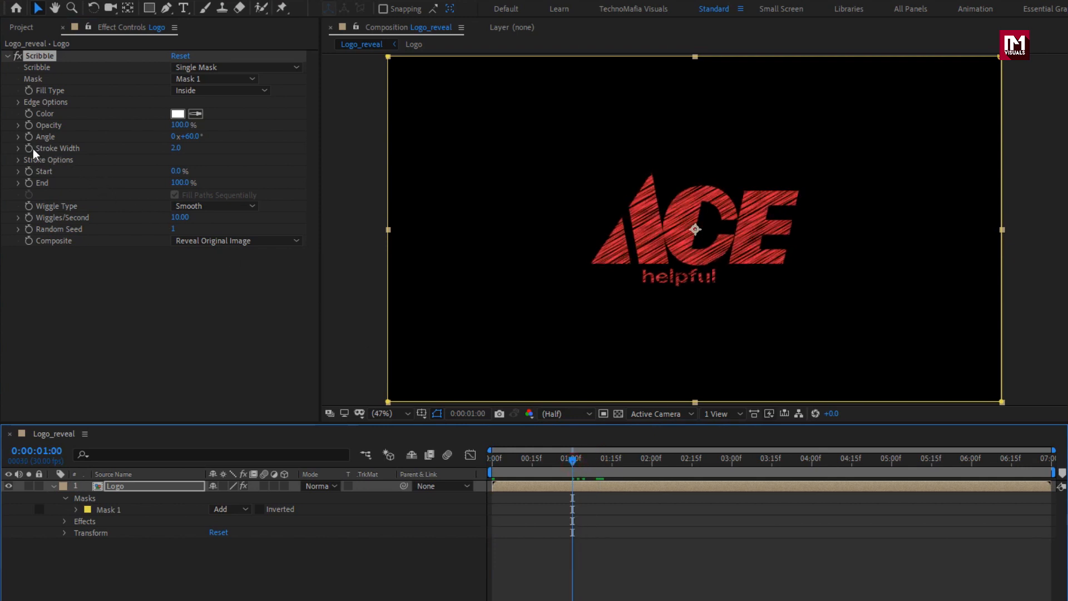
{"action": "left_click", "coordinate": [175, 148]}
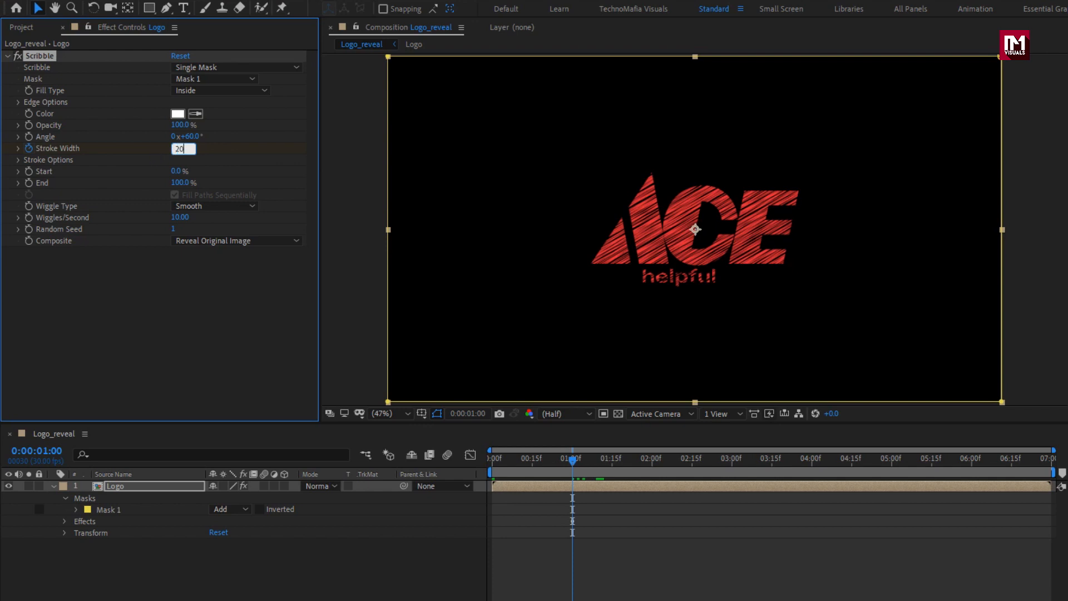
{"action": "key", "text": "Return"}
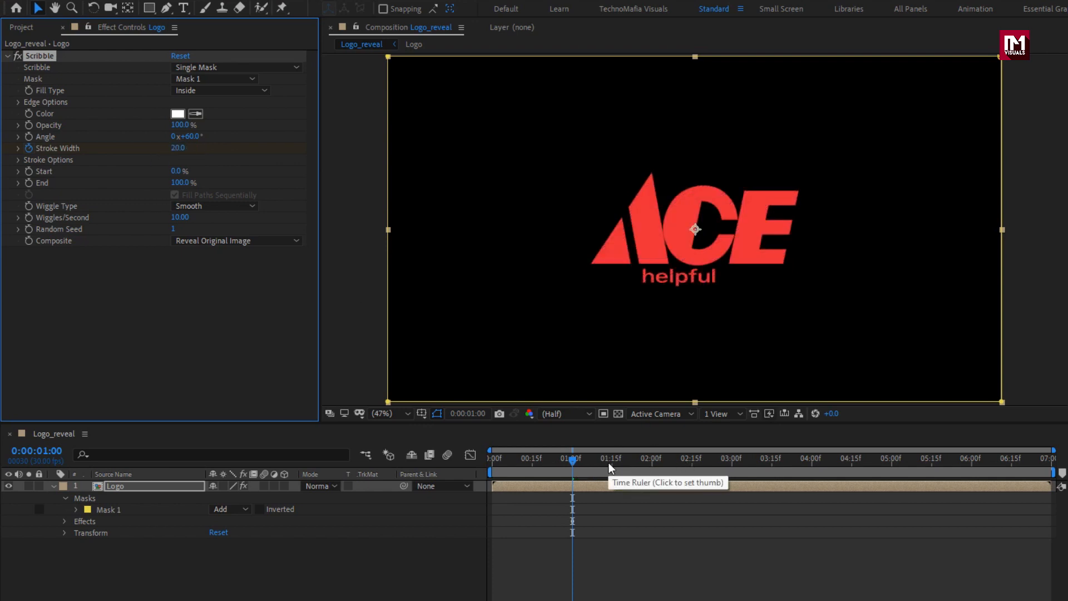
Add a second Scribble Stroke Width keyframe of 50 at 0:00:01:25.
{"action": "left_click_drag", "start_coordinate": [610, 466], "coordinate": [640, 464]}
{"action": "left_click", "coordinate": [181, 149]}
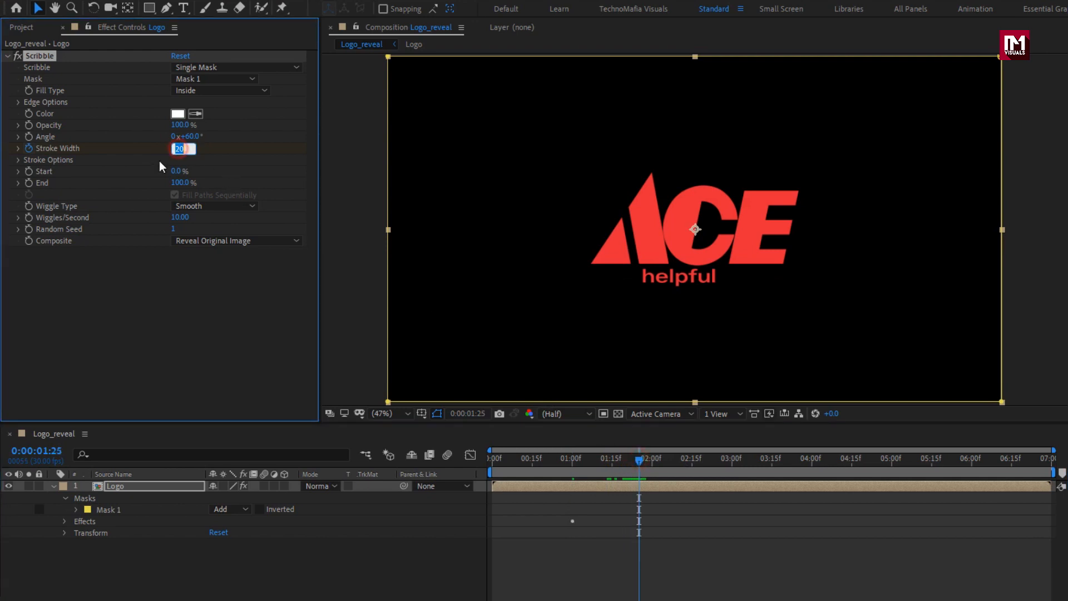
{"action": "type", "text": "50"}
{"action": "key", "text": "Return"}
In Scribble's stroke options, set Spacing to 50 and Path Overlap to 35.
{"action": "left_click_drag", "start_coordinate": [490, 464], "coordinate": [567, 463]}
{"action": "left_click", "coordinate": [17, 160]}
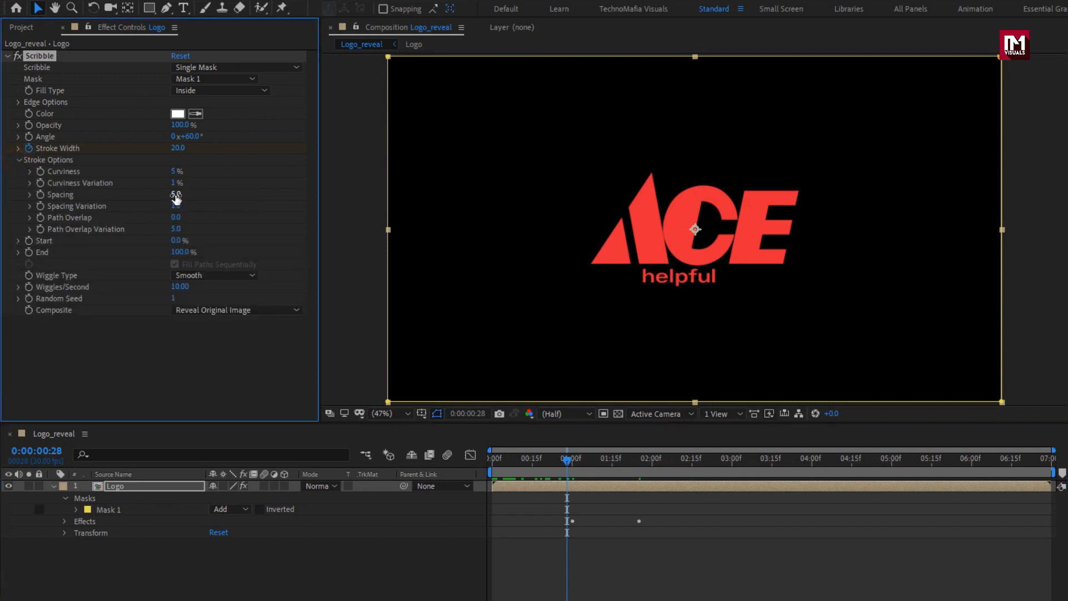
{"action": "left_click", "coordinate": [176, 196]}
{"action": "key", "text": "Return"}
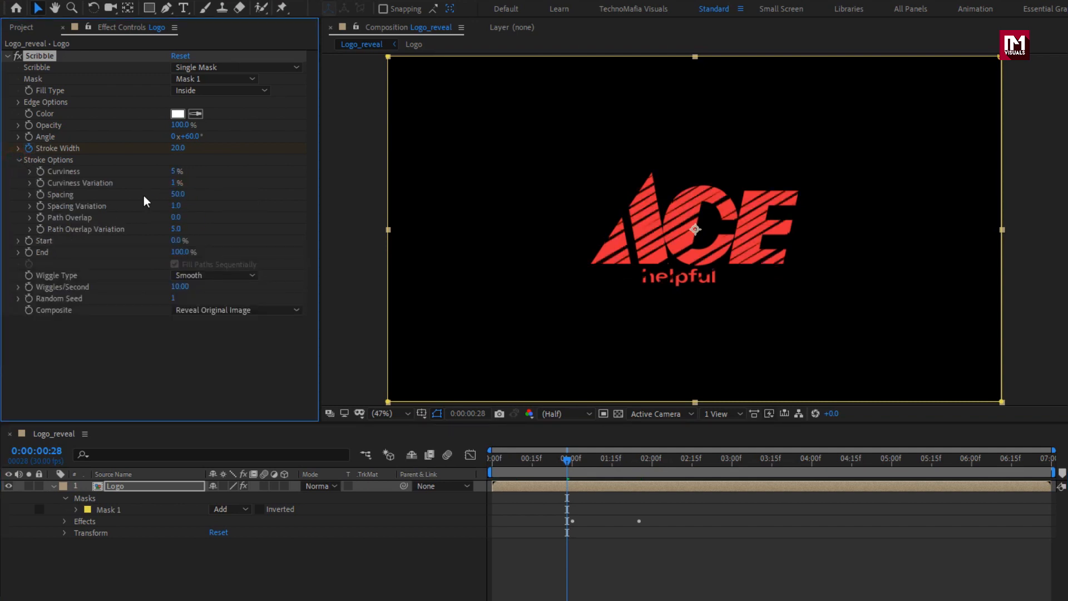
{"action": "left_click", "coordinate": [176, 218]}
{"action": "key", "text": "Return"}
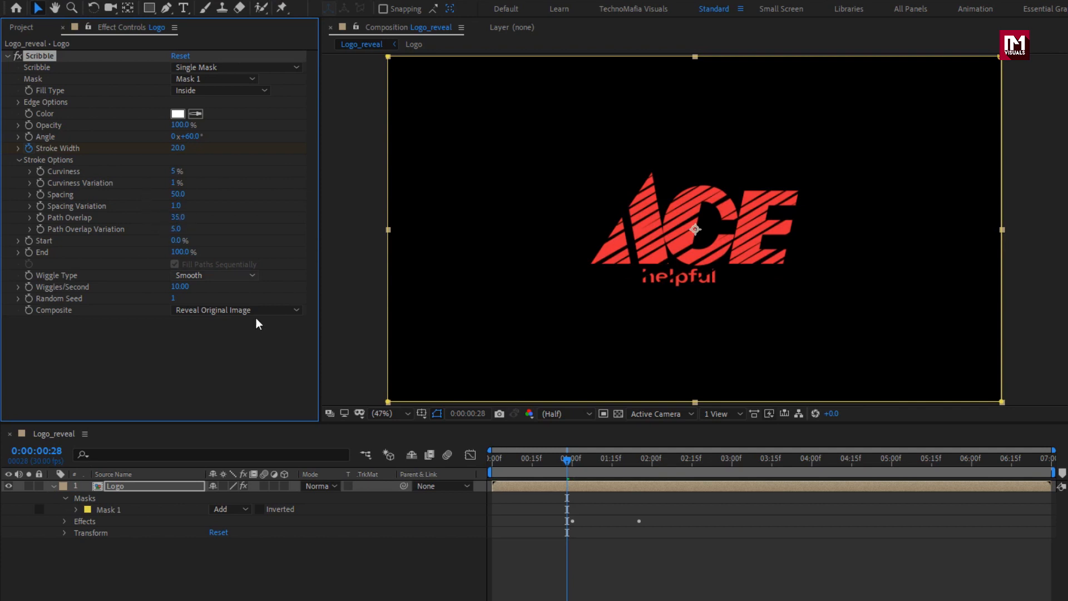
Animate Scribble's End property from 0% at the first frame to 100% at 0:00:01:15.
{"action": "left_click", "coordinate": [495, 468]}
{"action": "mouse_move", "coordinate": [497, 471]}
{"action": "left_mouse_down"}
{"action": "mouse_move", "coordinate": [649, 469]}
{"action": "mouse_move", "coordinate": [475, 461]}
{"action": "mouse_move", "coordinate": [612, 469]}
{"action": "left_mouse_up"}
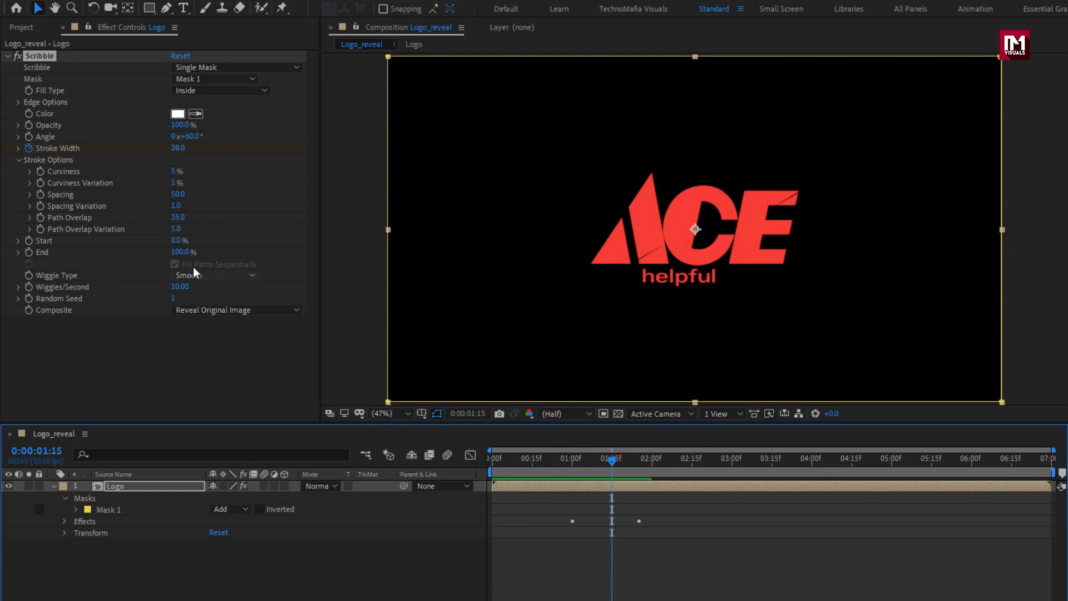
{"action": "left_click", "coordinate": [29, 253]}
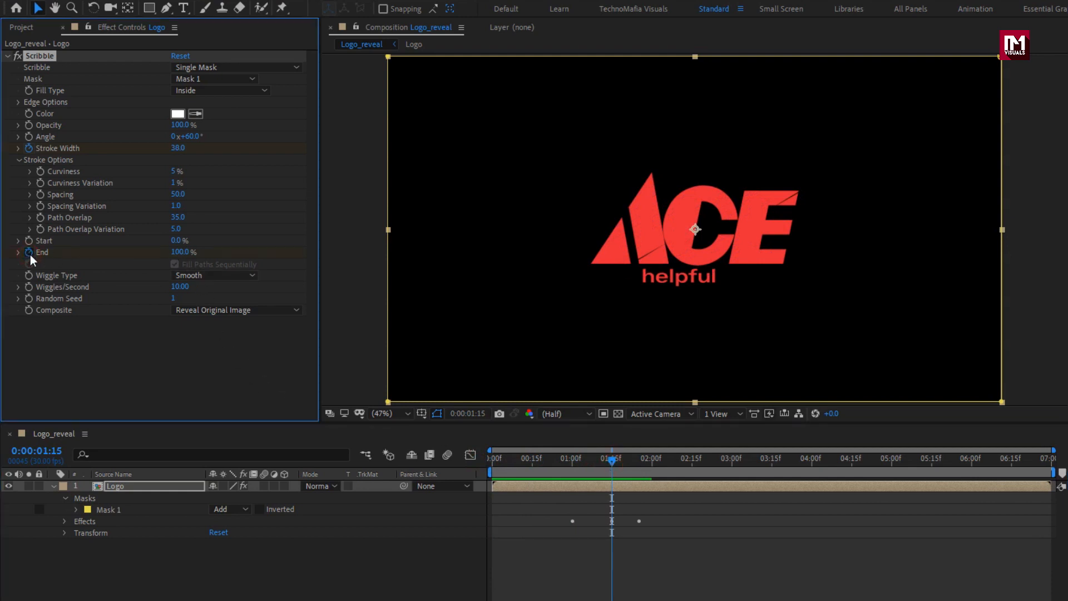
{"action": "left_click_drag", "start_coordinate": [547, 469], "coordinate": [489, 458]}
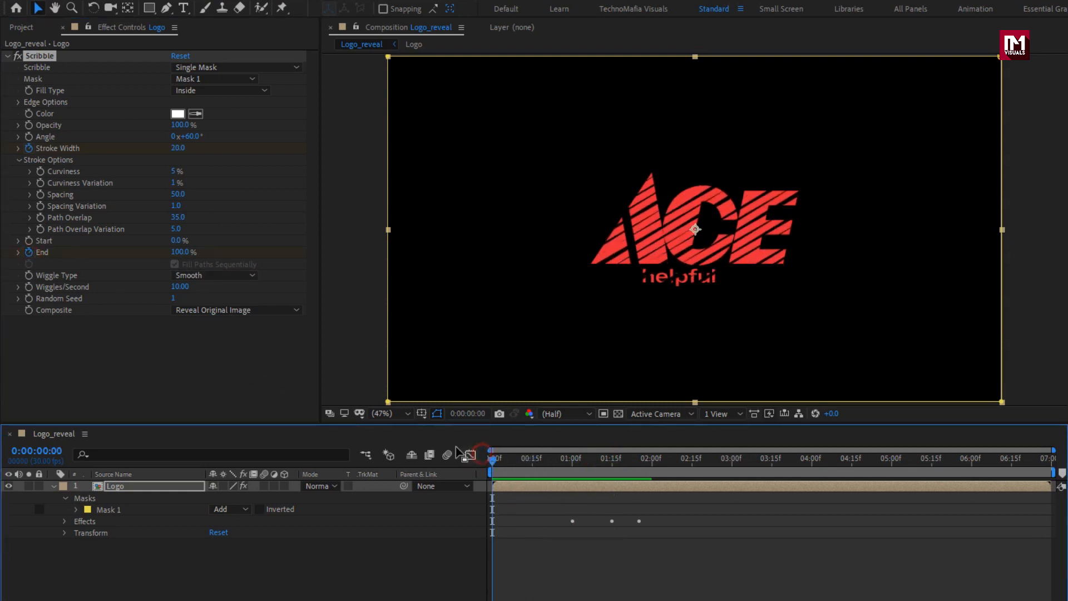
{"action": "left_click_drag", "start_coordinate": [179, 252], "coordinate": [85, 259]}
Set Scribble's Wiggles/Second to 15 and Random Seed to 20.
{"action": "mouse_move", "coordinate": [497, 464]}
{"action": "left_mouse_down"}
{"action": "mouse_move", "coordinate": [639, 460]}
{"action": "mouse_move", "coordinate": [464, 443]}
{"action": "mouse_move", "coordinate": [652, 442]}
{"action": "left_mouse_up"}
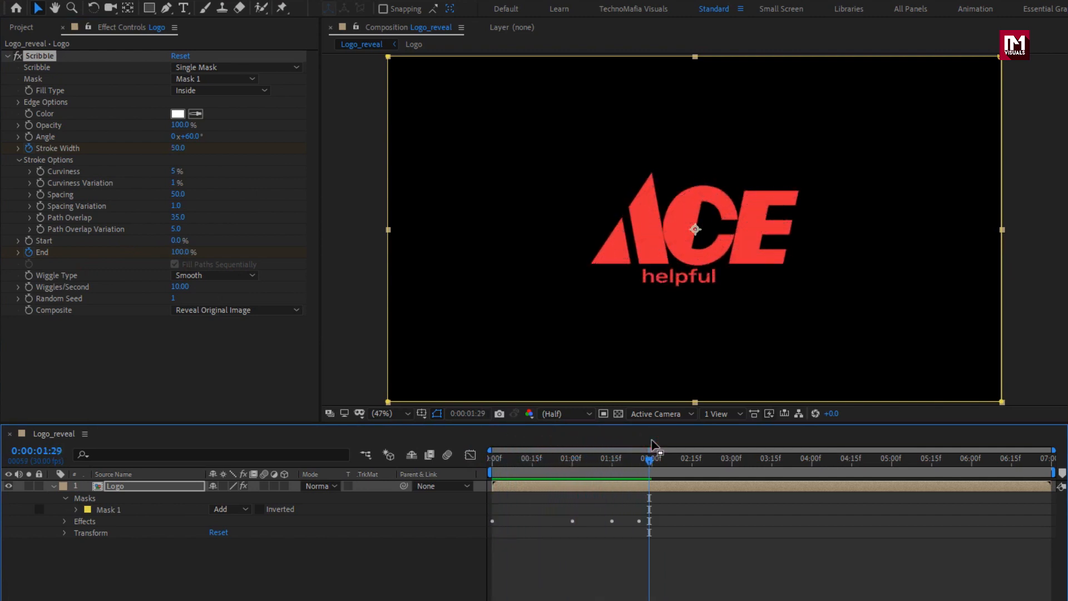
{"action": "left_click", "coordinate": [172, 287]}
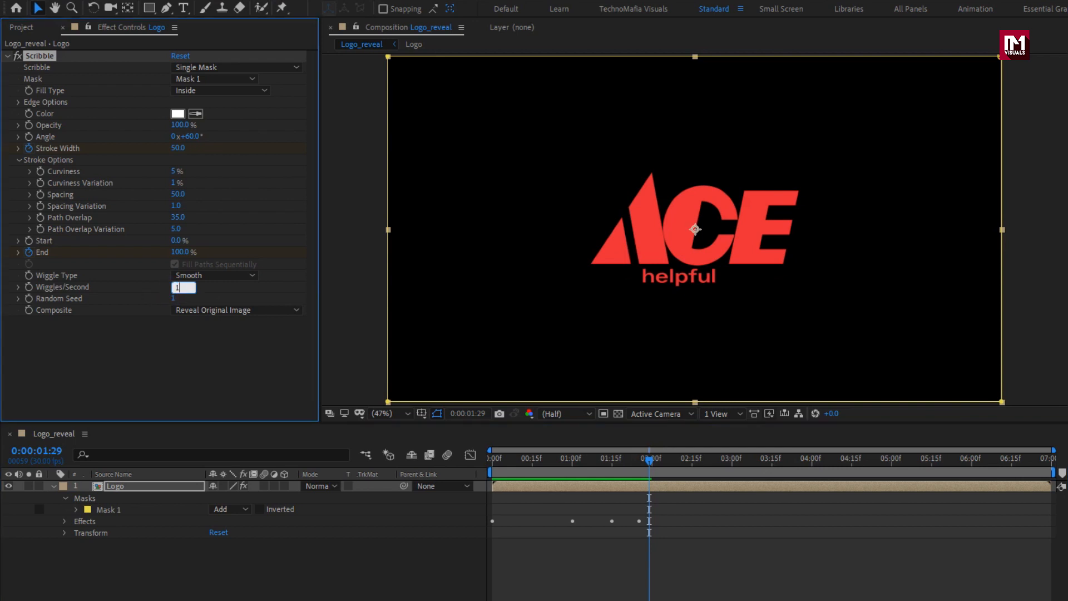
{"action": "type", "text": "15"}
{"action": "key", "text": "Return"}
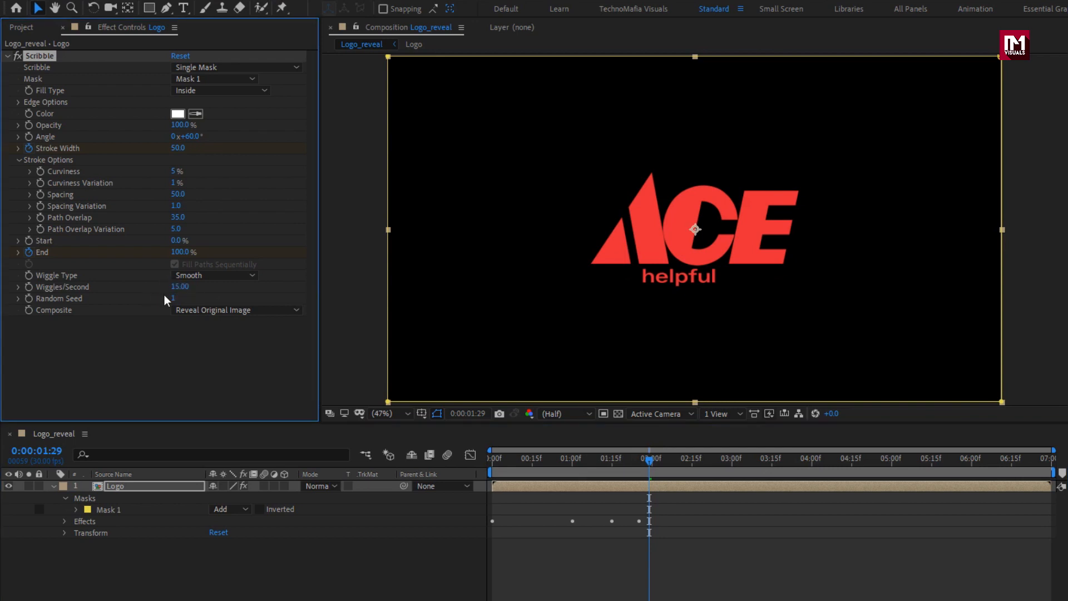
{"action": "left_click", "coordinate": [171, 298]}
{"action": "left_click", "coordinate": [173, 299]}
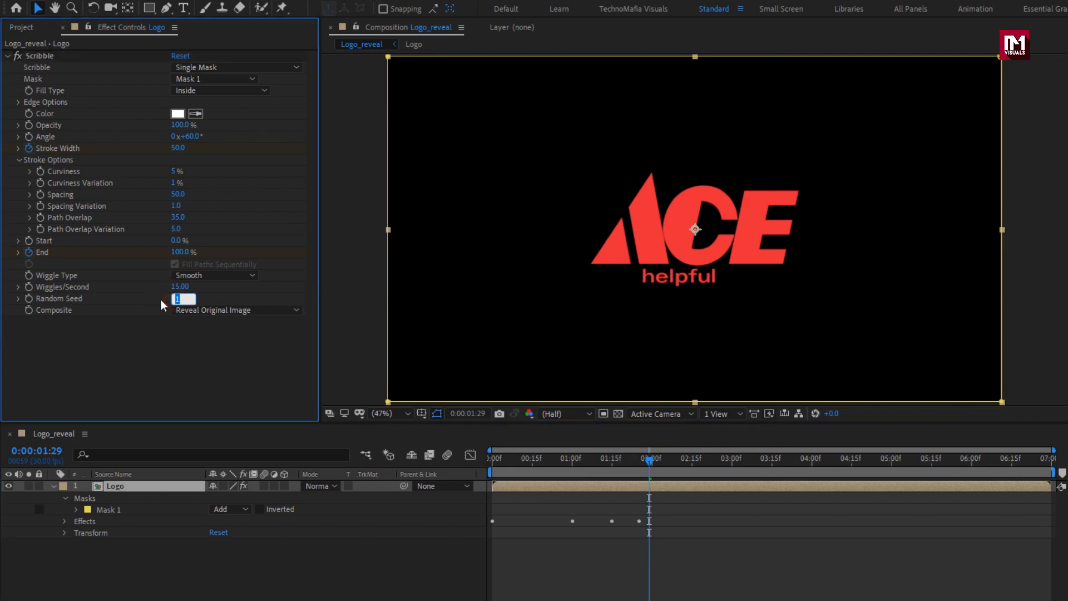
{"action": "key", "text": "Return"}
Apply the Fill effect to the Logo layer and set its color to white (FFFFFF).
{"action": "mouse_move", "coordinate": [516, 467]}
{"action": "left_mouse_down"}
{"action": "mouse_move", "coordinate": [657, 458]}
{"action": "mouse_move", "coordinate": [582, 463]}
{"action": "left_mouse_up"}
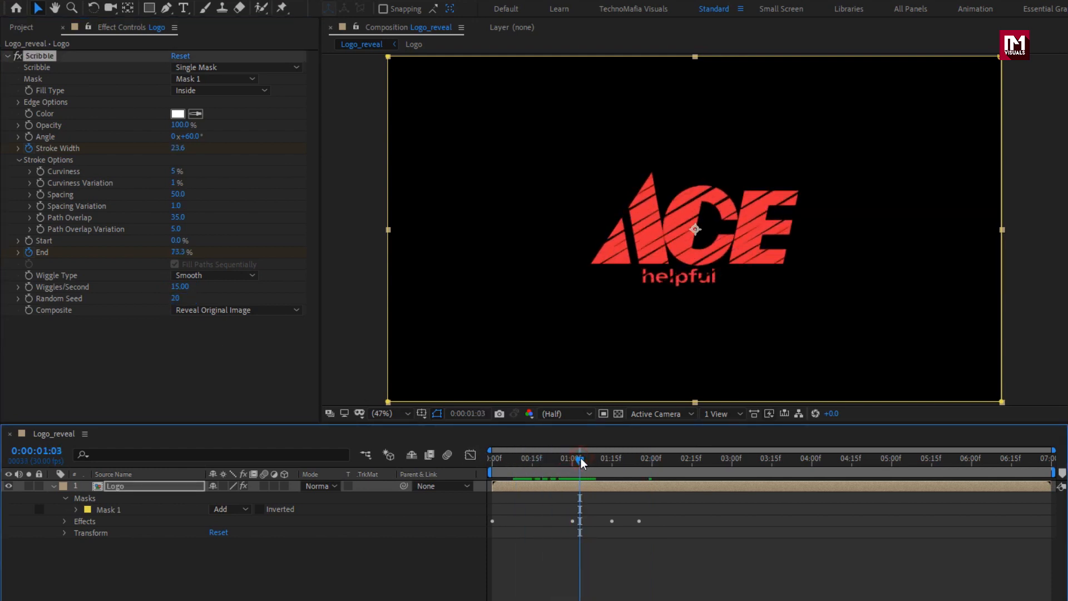
{"action": "left_click", "coordinate": [8, 56]}
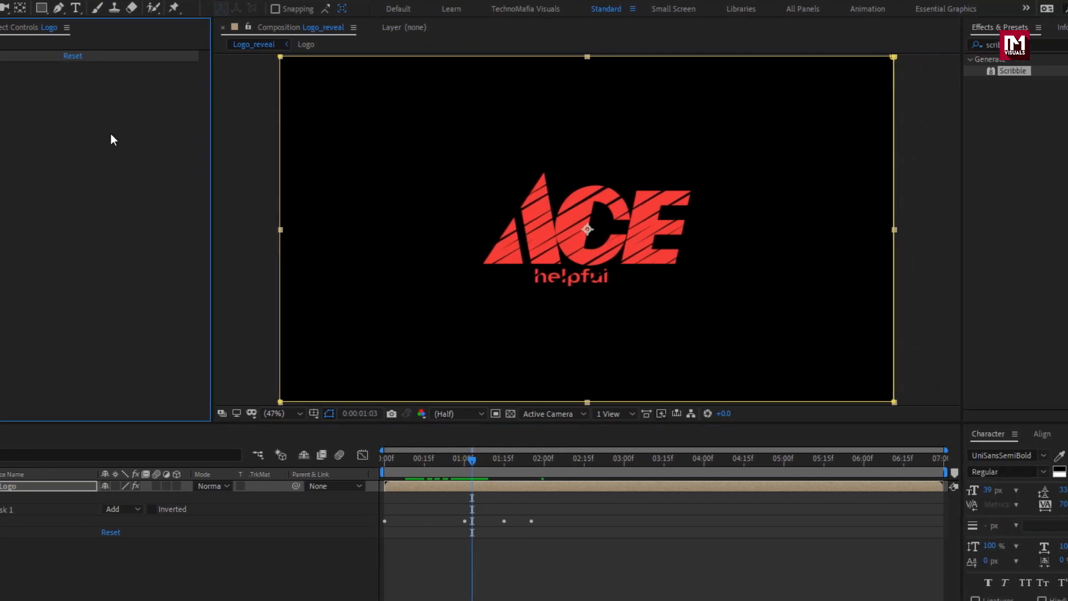
{"action": "double_click", "coordinate": [933, 45]}
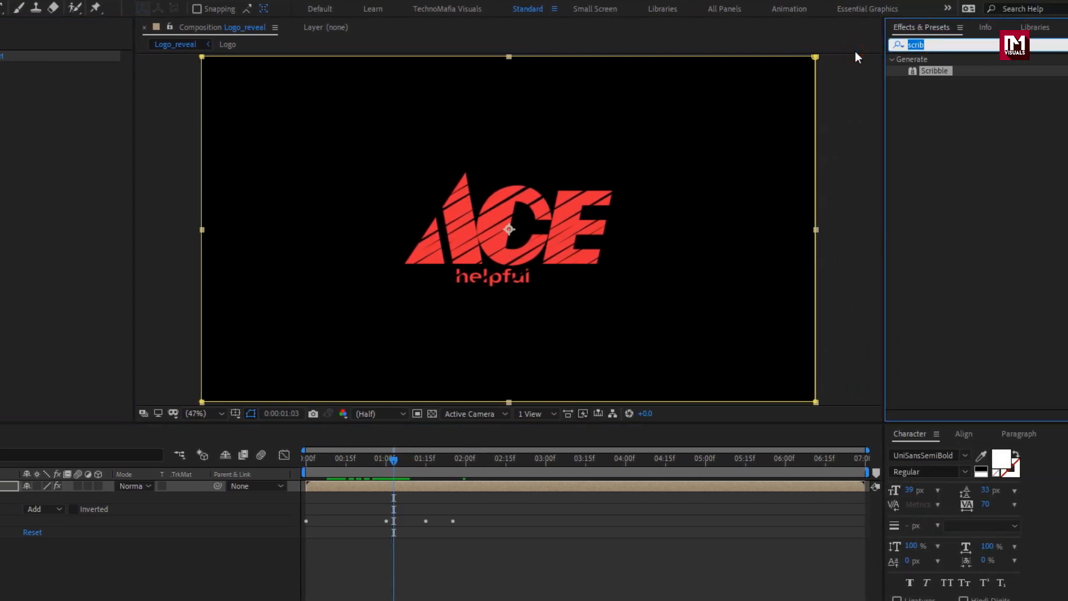
{"action": "type", "text": "fill"}
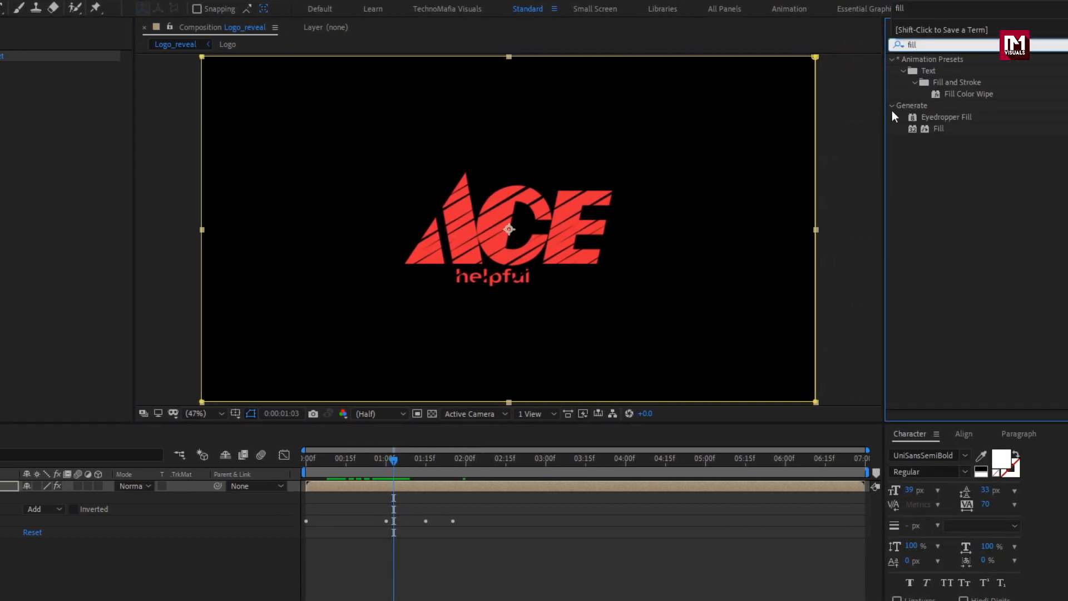
{"action": "double_click", "coordinate": [938, 128]}
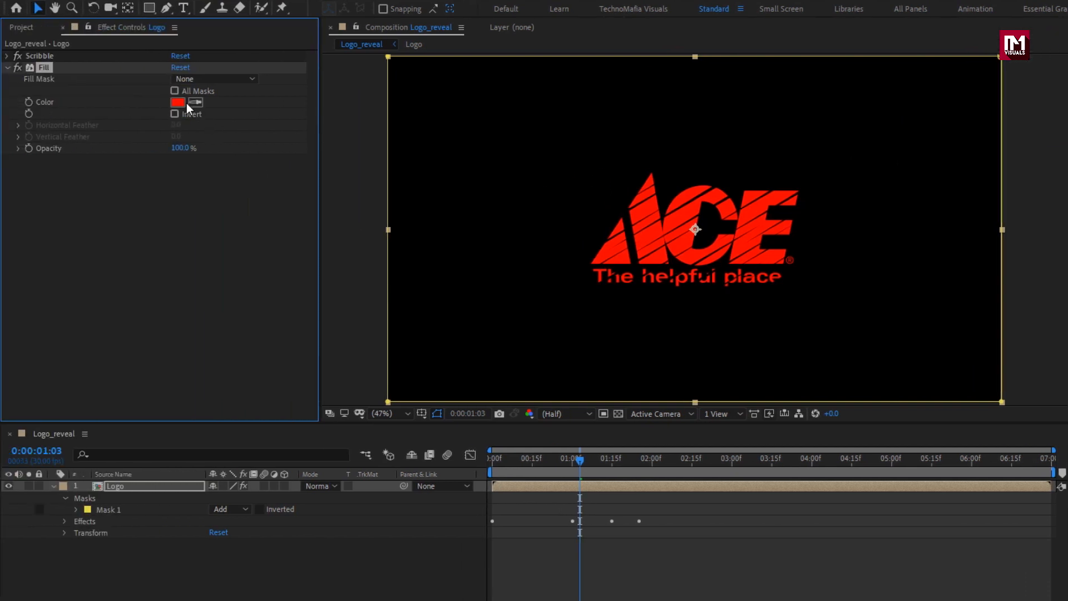
{"action": "left_click", "coordinate": [182, 104]}
{"action": "left_click_drag", "start_coordinate": [155, 291], "coordinate": [47, 231]}
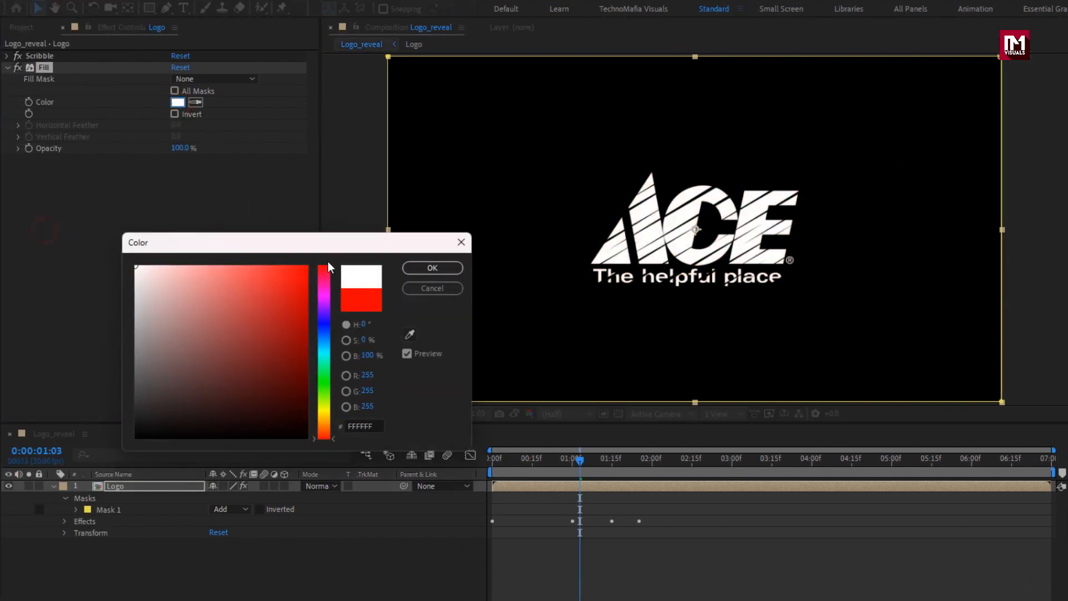
{"action": "left_click", "coordinate": [426, 269]}
Duplicate the Logo layer and delete the Fill effect from the upper copy.
{"action": "mouse_move", "coordinate": [495, 461]}
{"action": "left_mouse_down"}
{"action": "mouse_move", "coordinate": [665, 466]}
{"action": "mouse_move", "coordinate": [507, 455]}
{"action": "mouse_move", "coordinate": [646, 455]}
{"action": "left_mouse_up"}
{"action": "left_click", "coordinate": [55, 486]}
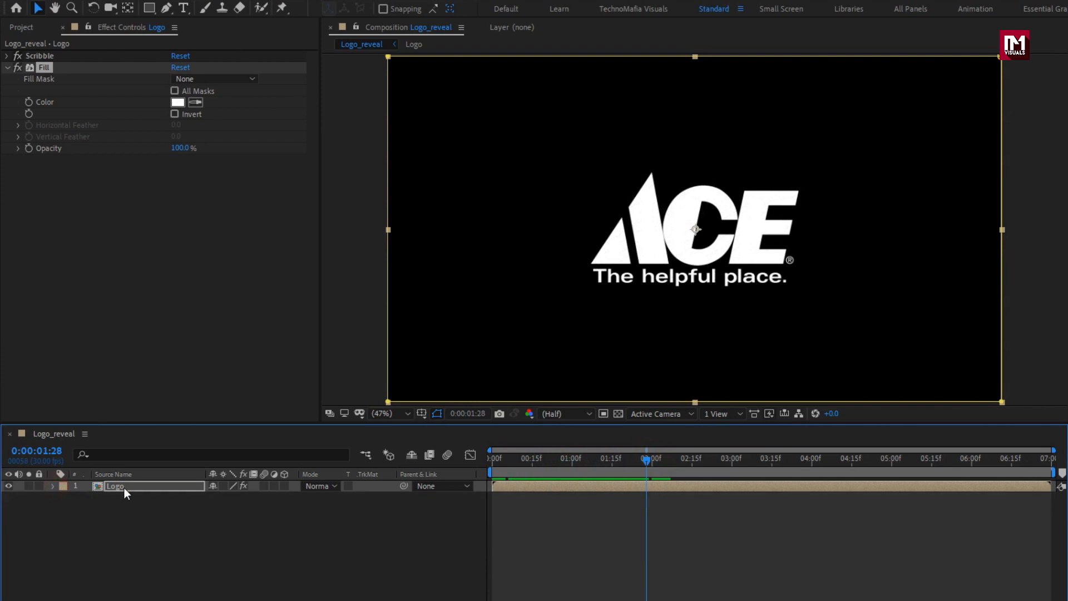
{"action": "left_click", "coordinate": [124, 488]}
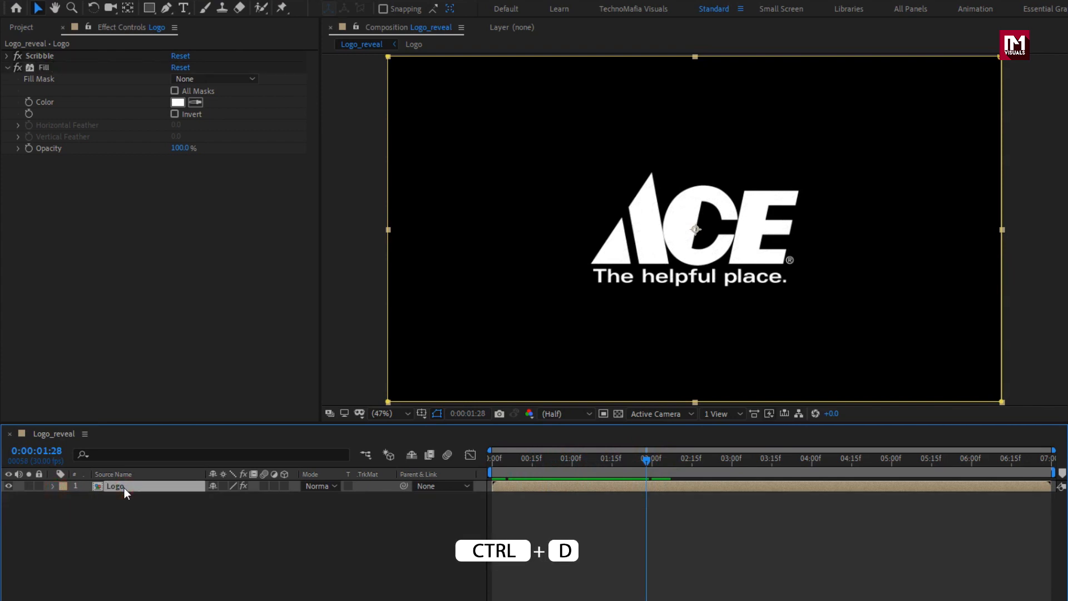
{"action": "key", "text": "ctrl+d"}
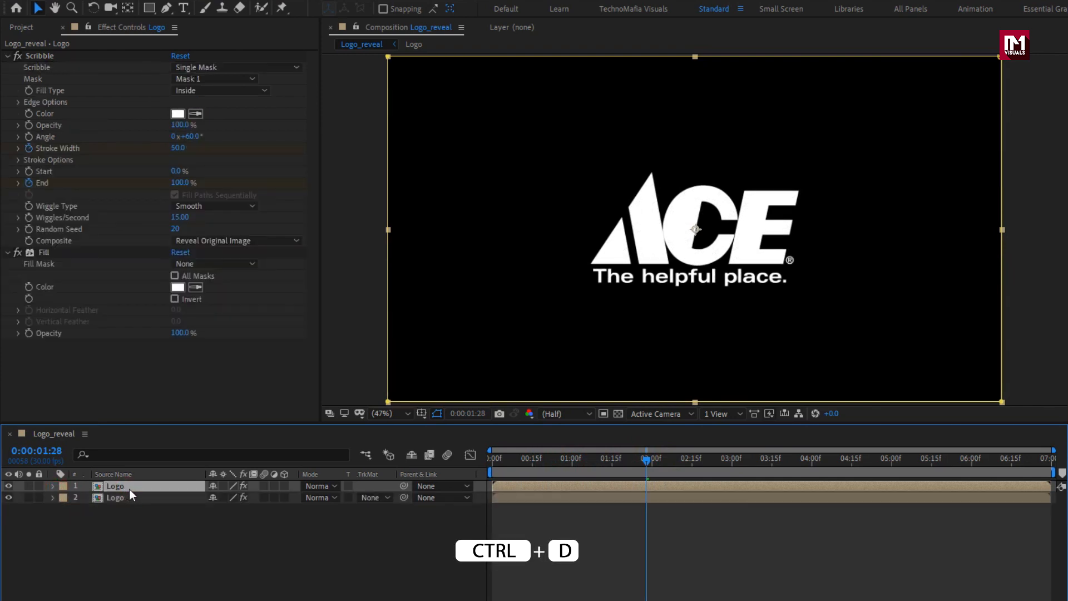
{"action": "left_click", "coordinate": [44, 251]}
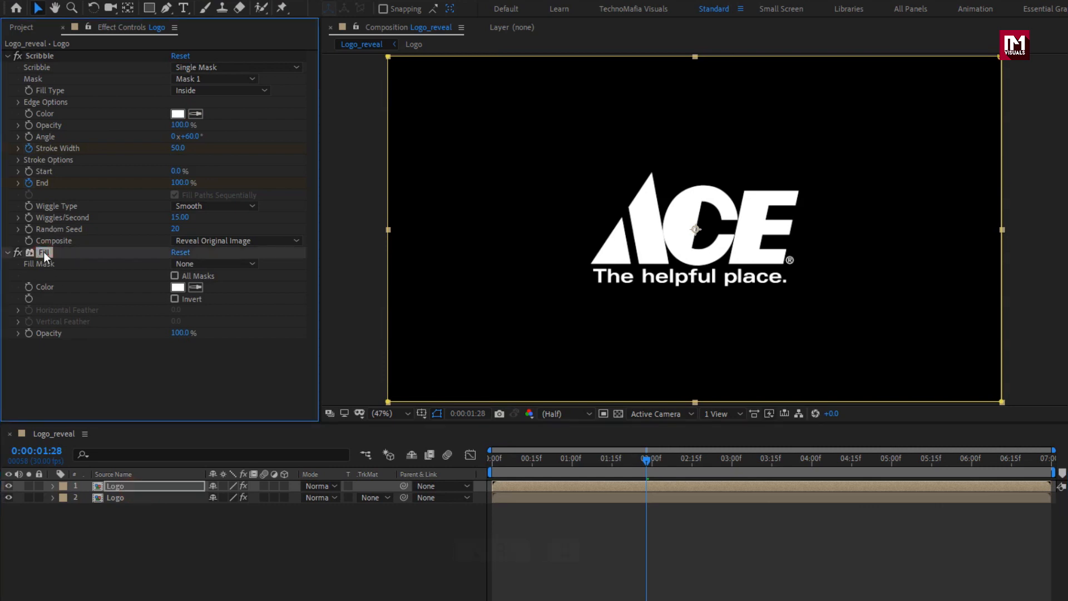
{"action": "key", "text": "Delete"}
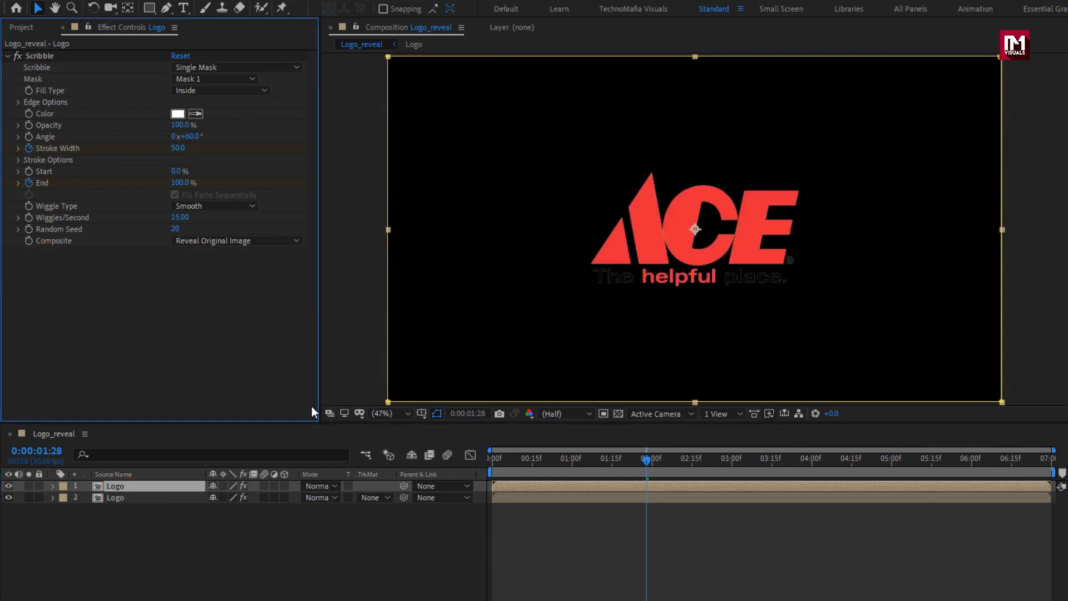
Shift the upper Logo layer about five frames later in time and check the reveal up to 0:00:02:08.
{"action": "left_click", "coordinate": [501, 466]}
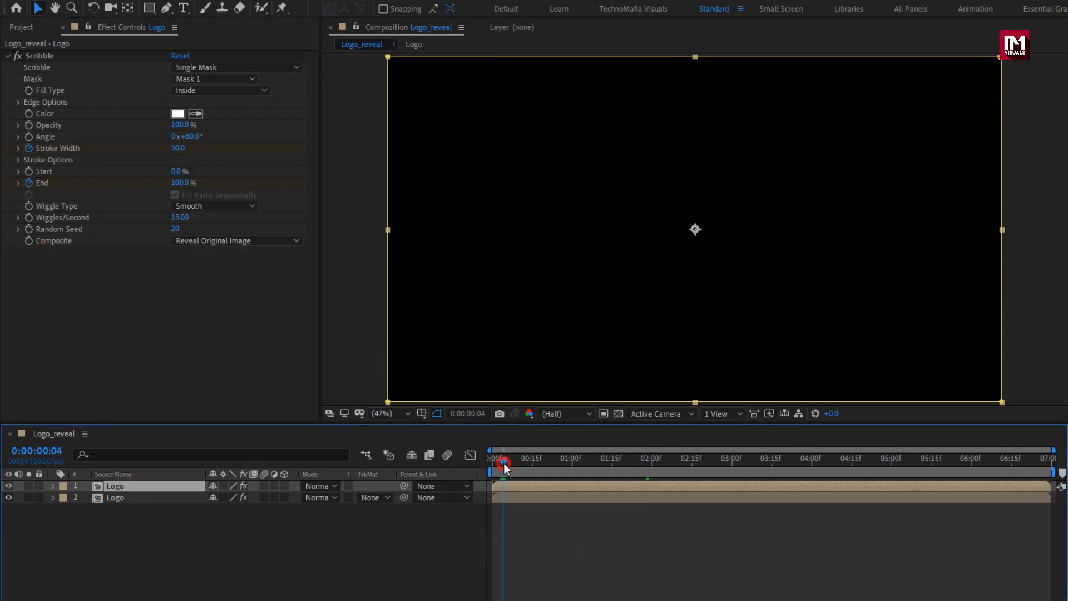
{"action": "left_click_drag", "start_coordinate": [504, 466], "coordinate": [672, 454]}
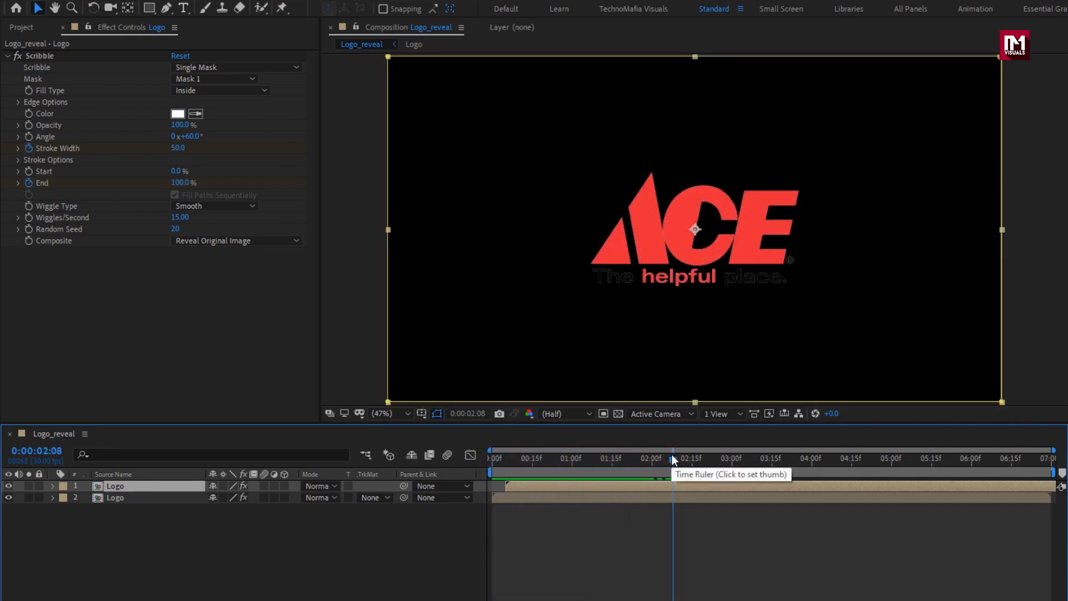
Pre-compose both Logo layers into a new composition named Scribble, moving all attributes into it.
{"action": "left_click", "coordinate": [167, 508]}
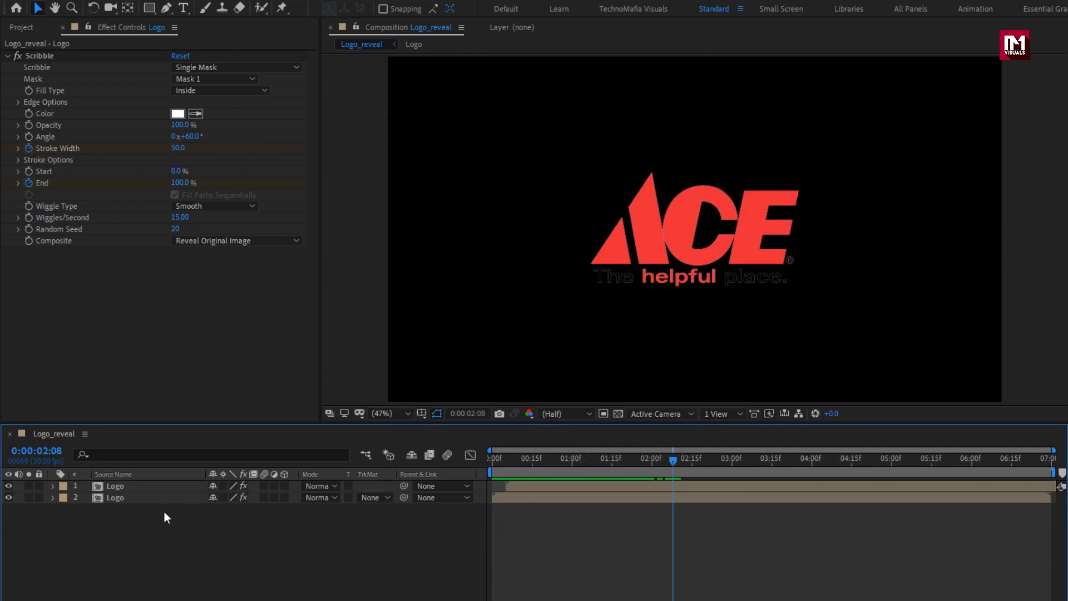
{"action": "left_click_drag", "start_coordinate": [164, 511], "coordinate": [129, 483]}
{"action": "right_click", "coordinate": [122, 485]}
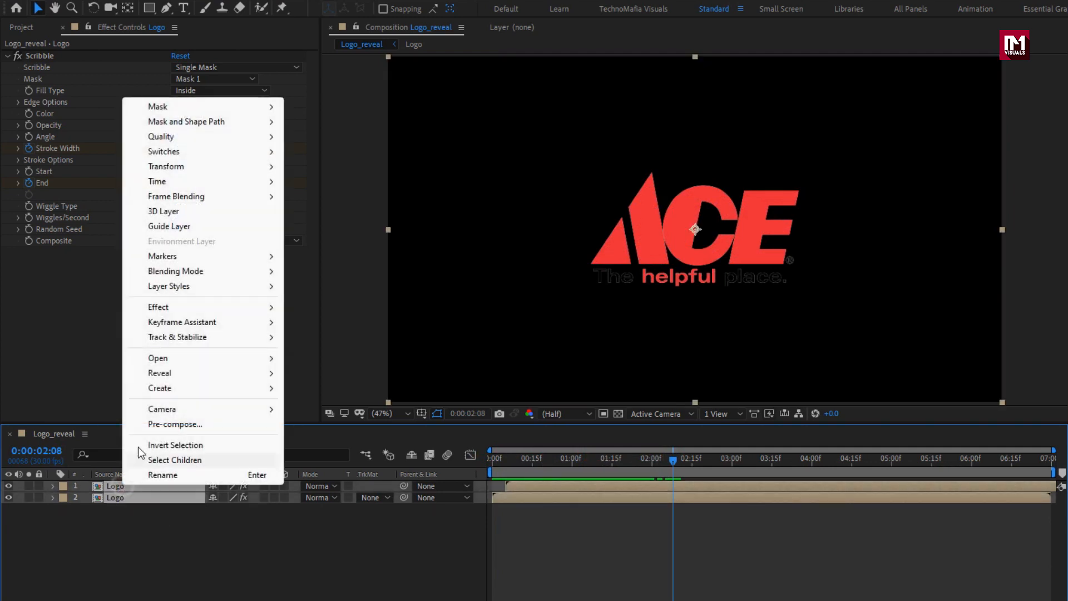
{"action": "left_click", "coordinate": [147, 424]}
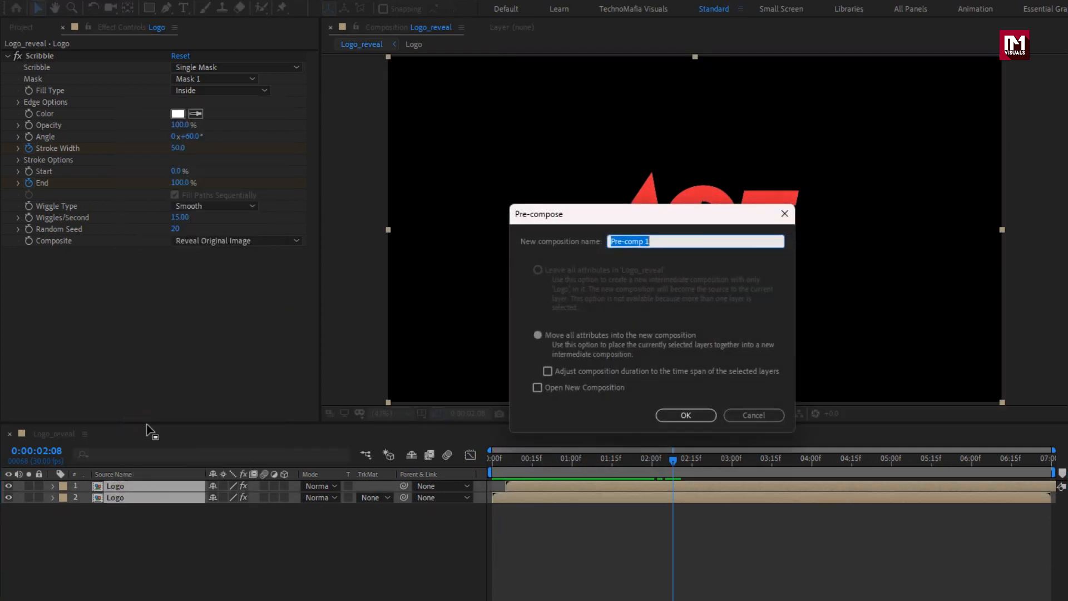
{"action": "type", "text": "Scribble"}
{"action": "left_click", "coordinate": [672, 416]}
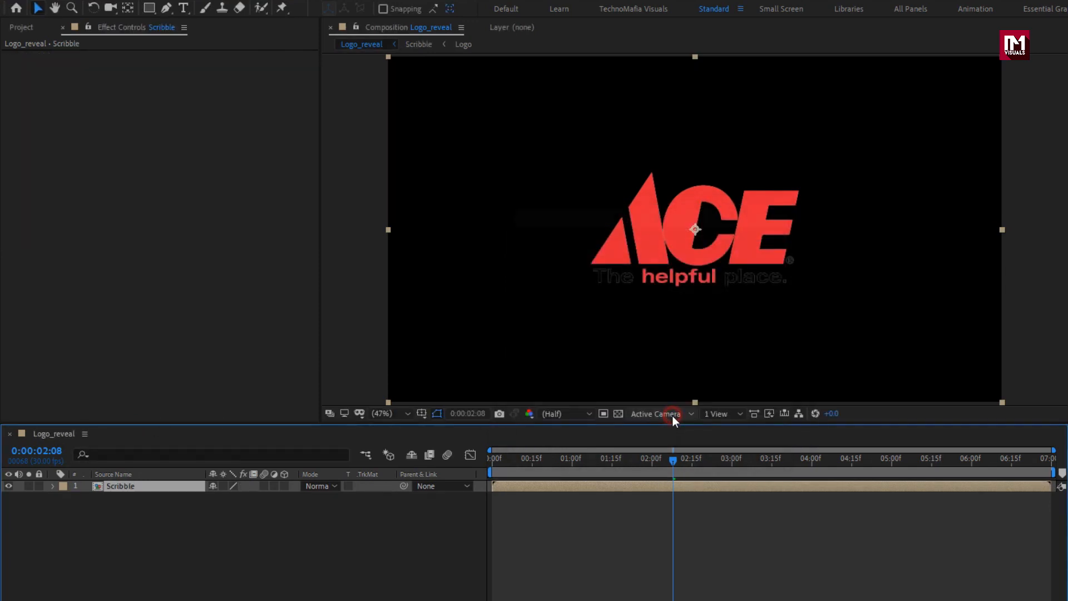
Add the Logo composition to the Logo_reveal timeline beneath the Scribble layer.
{"action": "left_click", "coordinate": [11, 27]}
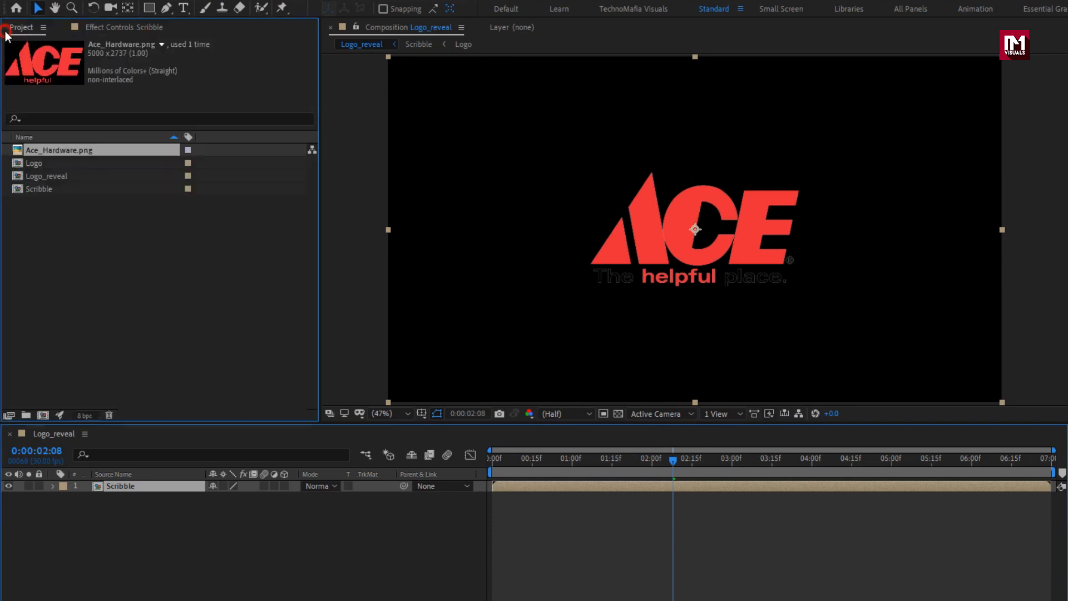
{"action": "left_click", "coordinate": [33, 163]}
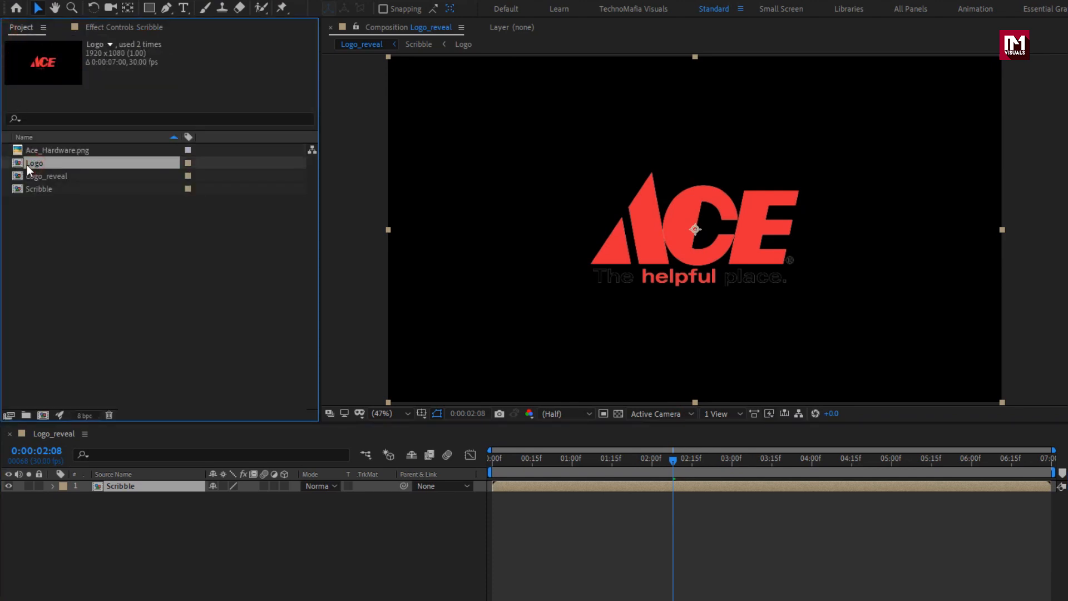
{"action": "mouse_move", "coordinate": [27, 164]}
{"action": "left_mouse_down"}
{"action": "mouse_move", "coordinate": [48, 162]}
{"action": "mouse_move", "coordinate": [143, 434]}
{"action": "mouse_move", "coordinate": [129, 505]}
{"action": "left_mouse_up"}
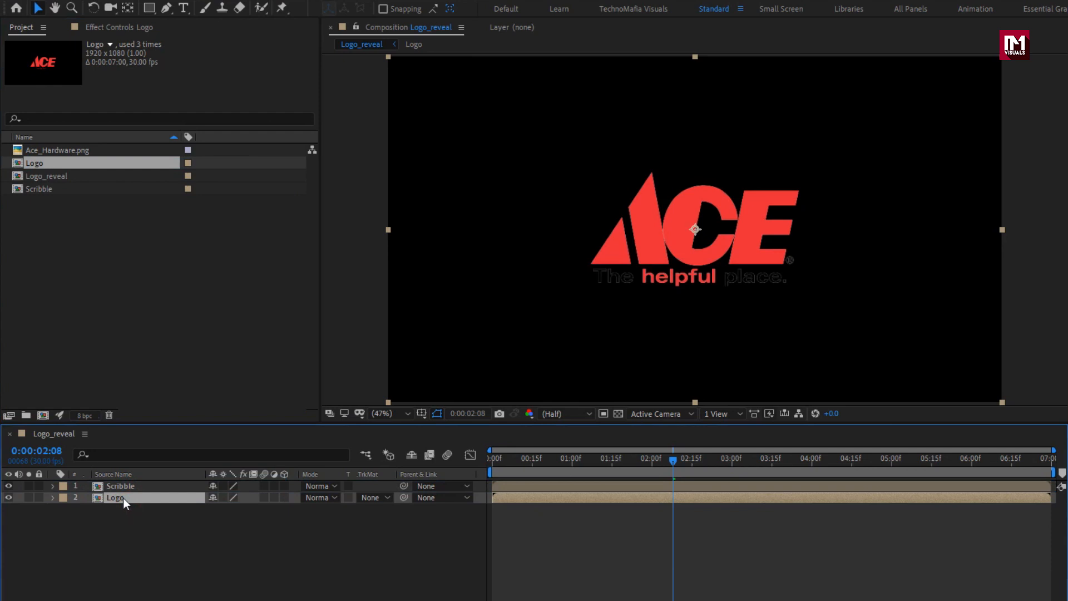
Find the Vegas effect and apply it to the Logo layer.
{"action": "left_click", "coordinate": [911, 45]}
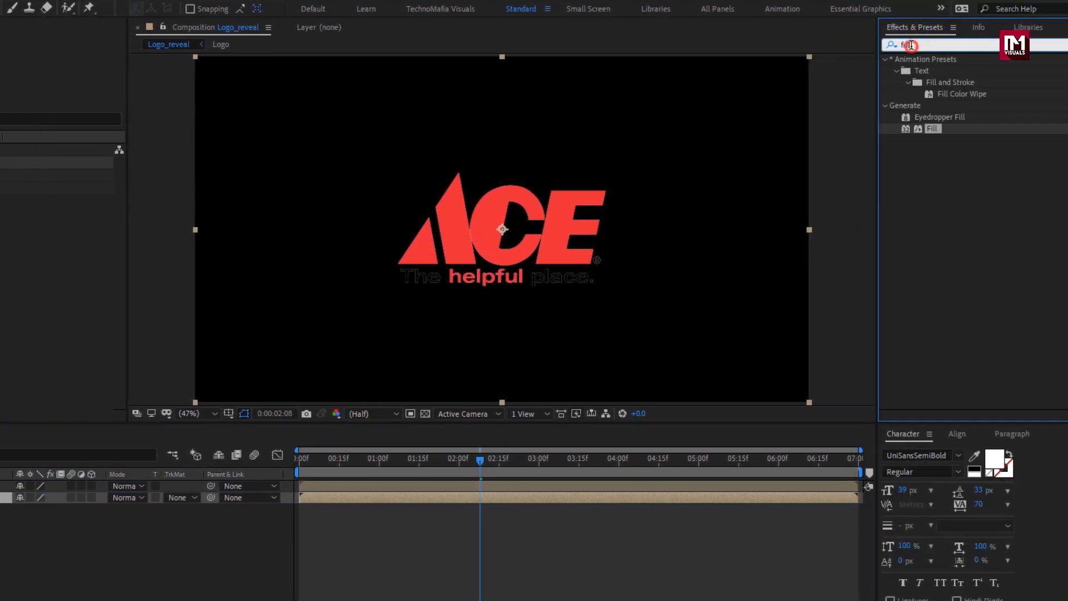
{"action": "key", "text": "BackSpace"}
{"action": "key", "text": "BackSpace"}
{"action": "key", "text": "BackSpace"}
{"action": "key", "text": "BackSpace"}
{"action": "type", "text": "veg"}
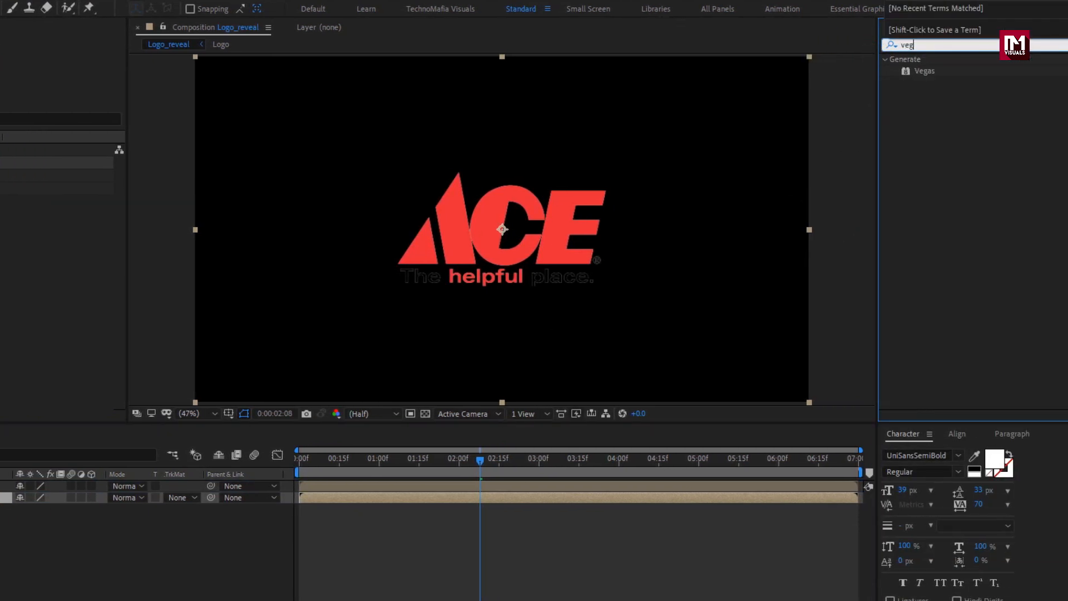
{"action": "left_click", "coordinate": [928, 70]}
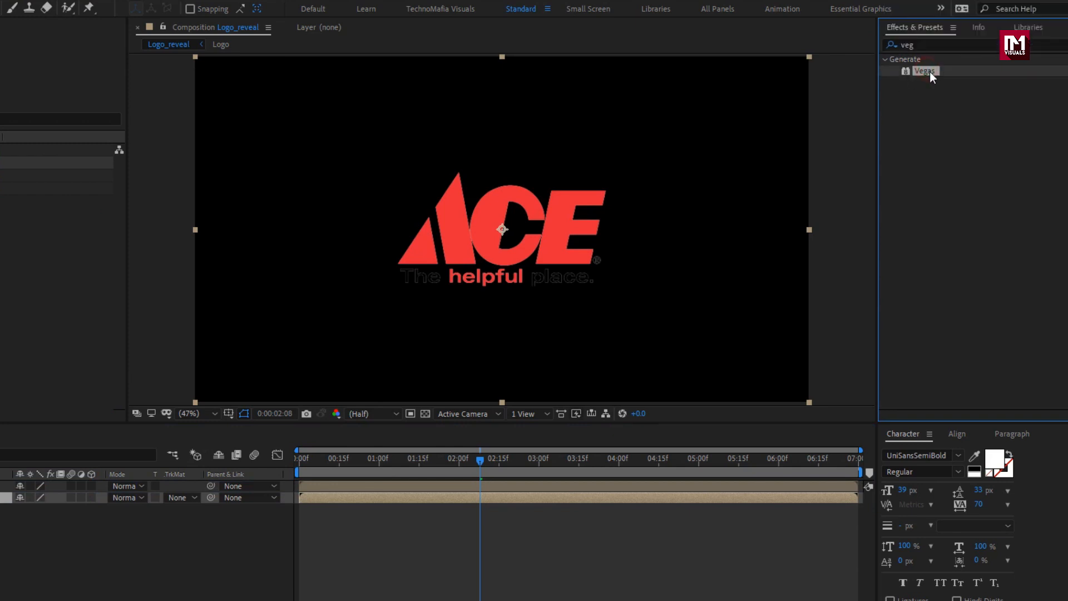
{"action": "double_click", "coordinate": [930, 71]}
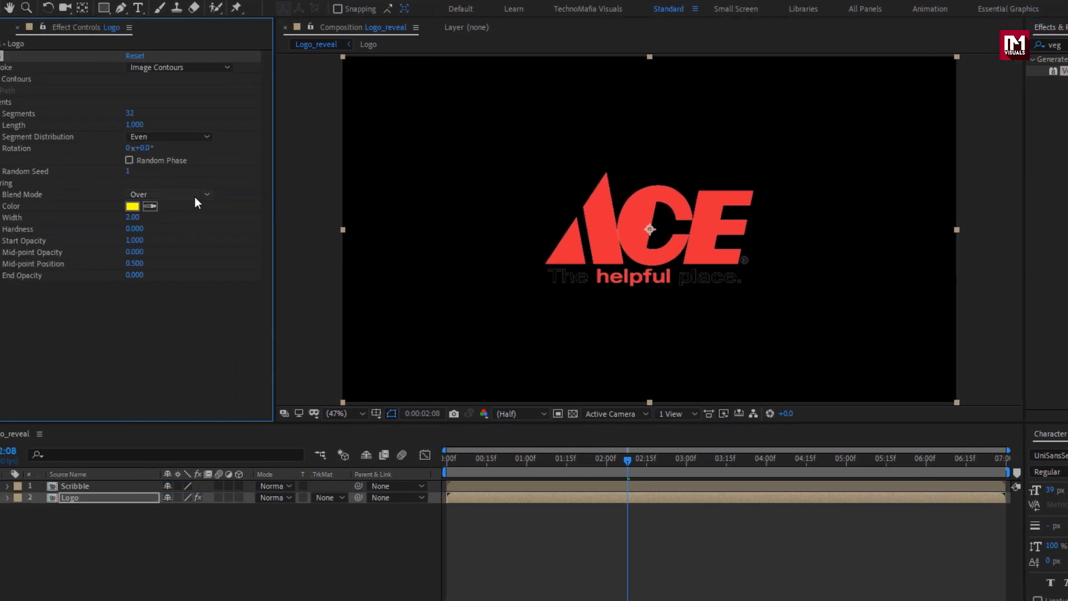
Set the Vegas image contours channel to Alpha and its rendering color to white (FFFFFF).
{"action": "left_click", "coordinate": [18, 79]}
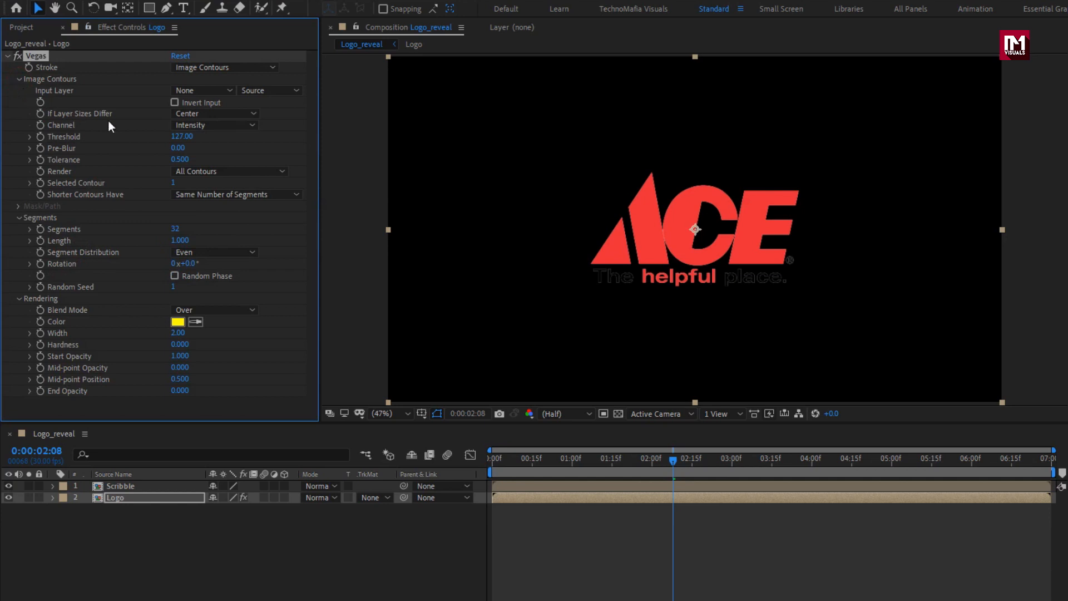
{"action": "left_click", "coordinate": [222, 125]}
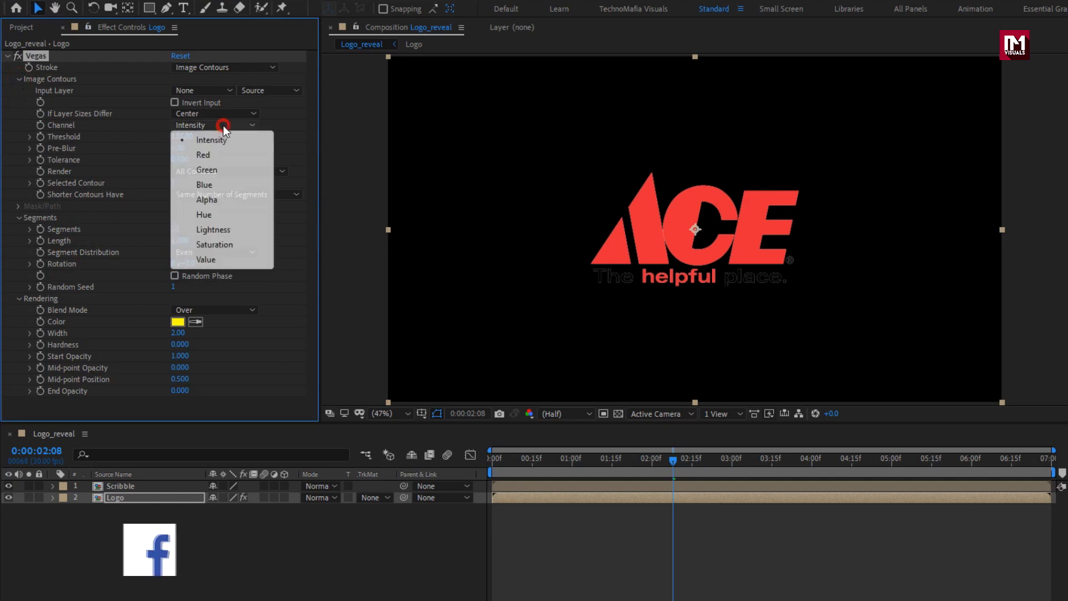
{"action": "left_click", "coordinate": [232, 198]}
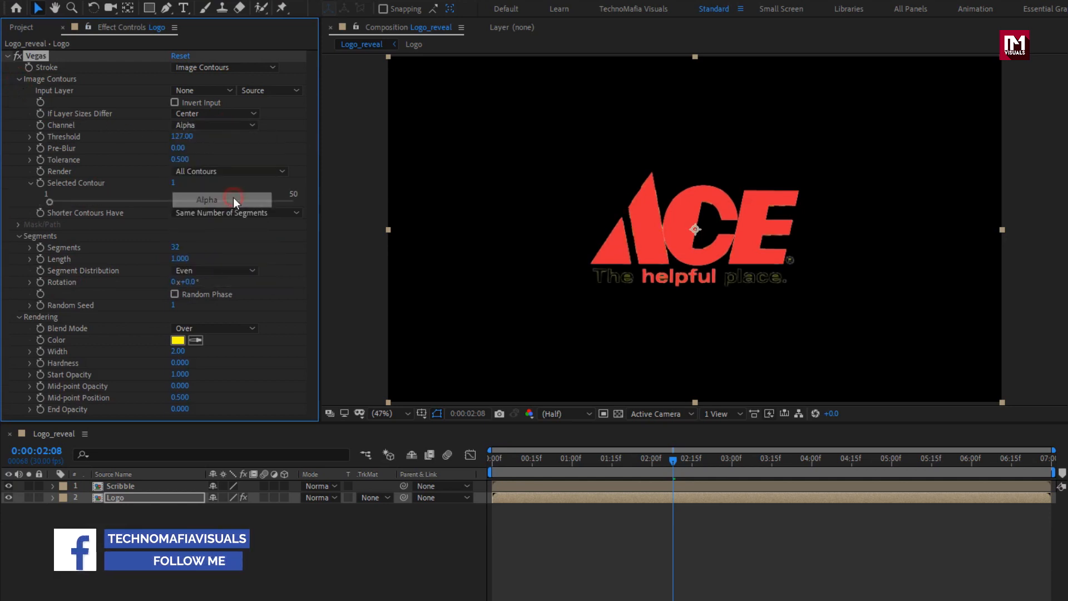
{"action": "left_click", "coordinate": [178, 340]}
{"action": "left_click_drag", "start_coordinate": [169, 317], "coordinate": [64, 231]}
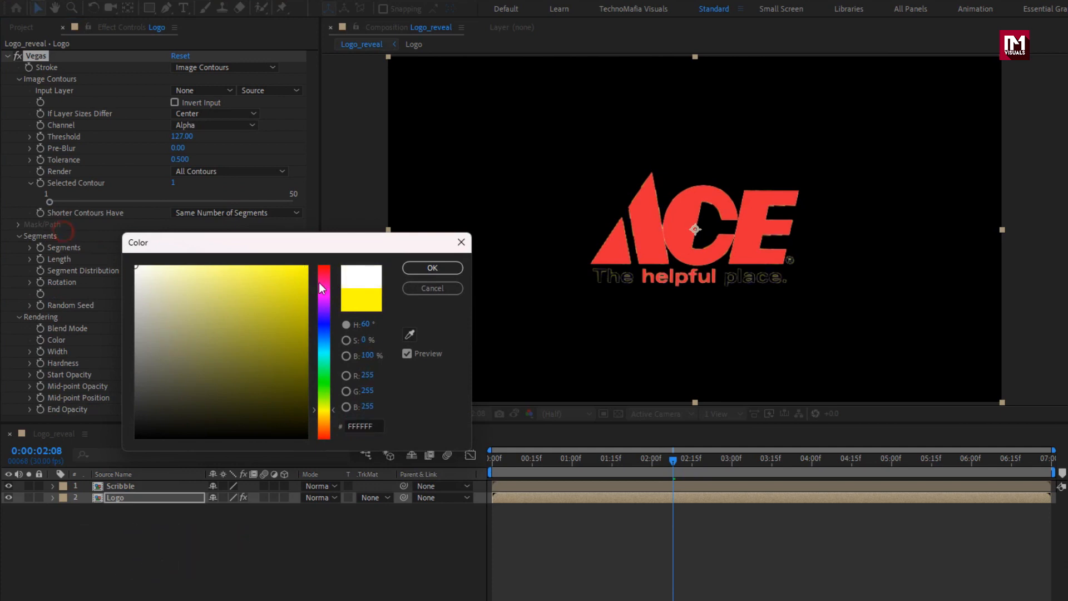
{"action": "left_click", "coordinate": [433, 269]}
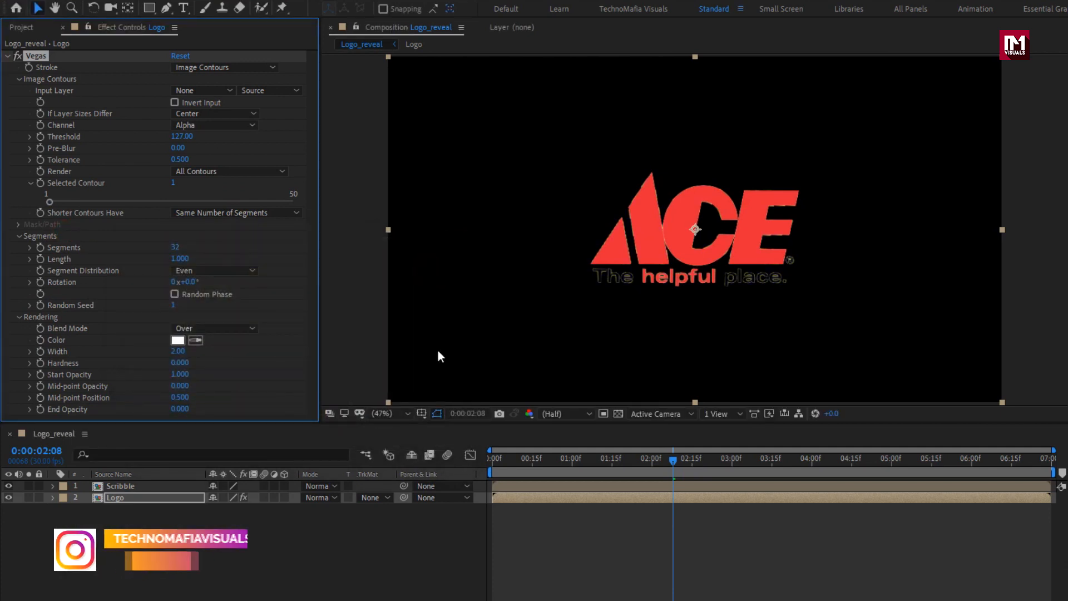
Return to the first frame and set the number of Vegas segments to 1.
{"action": "left_click_drag", "start_coordinate": [498, 459], "coordinate": [471, 458]}
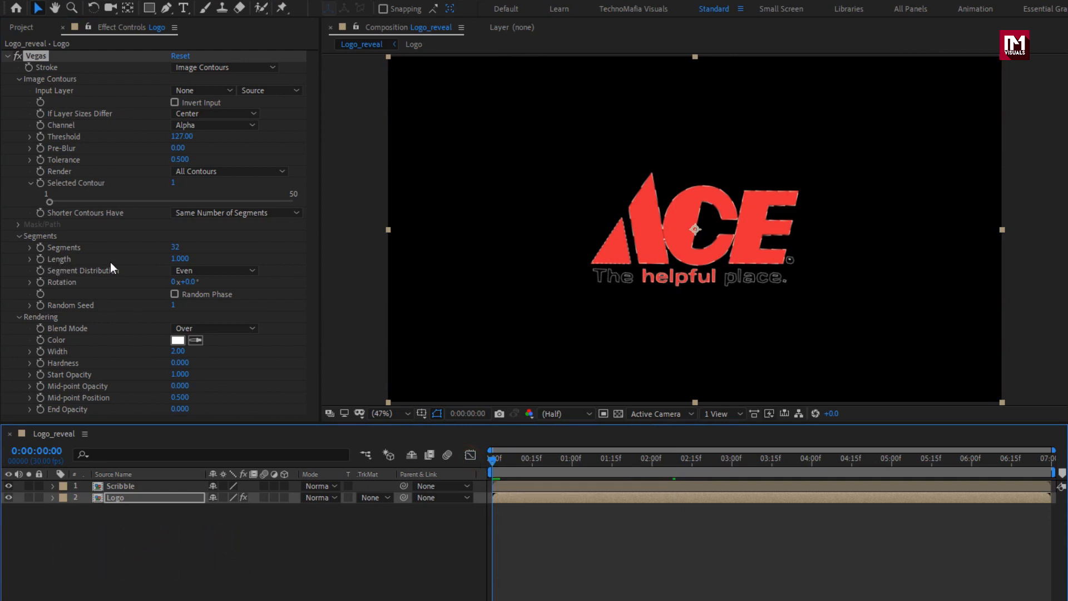
{"action": "left_click", "coordinate": [175, 247]}
{"action": "type", "text": "1"}
{"action": "key", "text": "Return"}
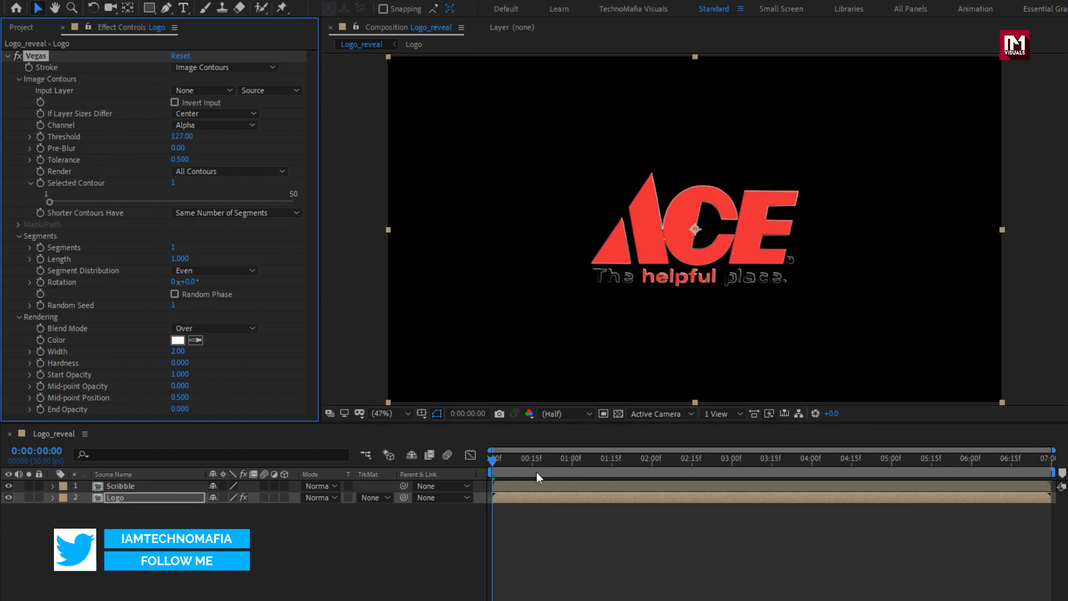
Keyframe the Vegas Length at 1 at 0:00:02:00 and at 0 at the first frame.
{"action": "left_click_drag", "start_coordinate": [538, 477], "coordinate": [655, 469]}
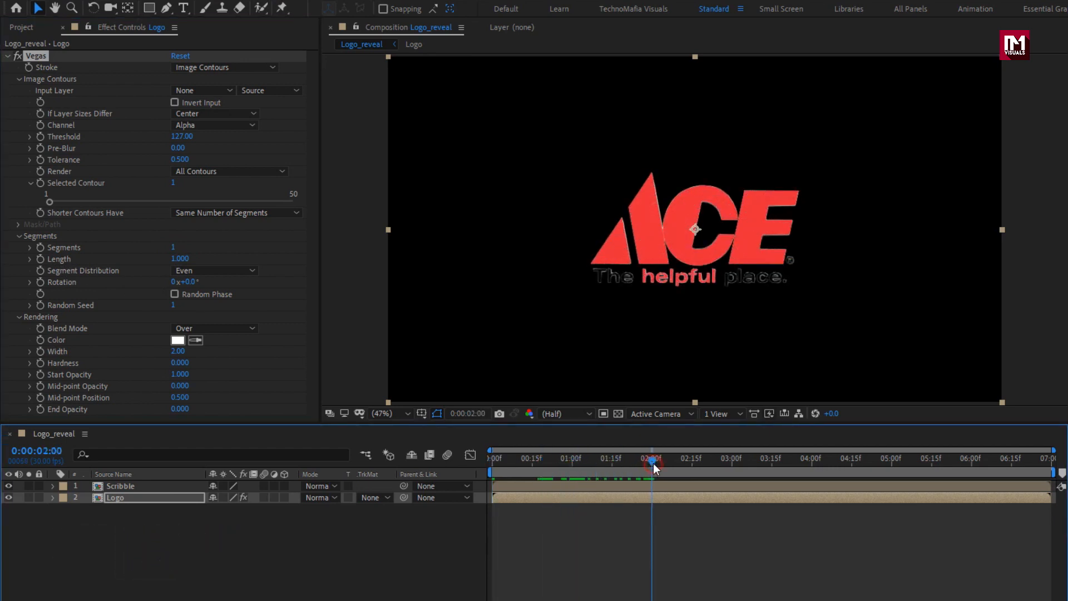
{"action": "left_click", "coordinate": [41, 259]}
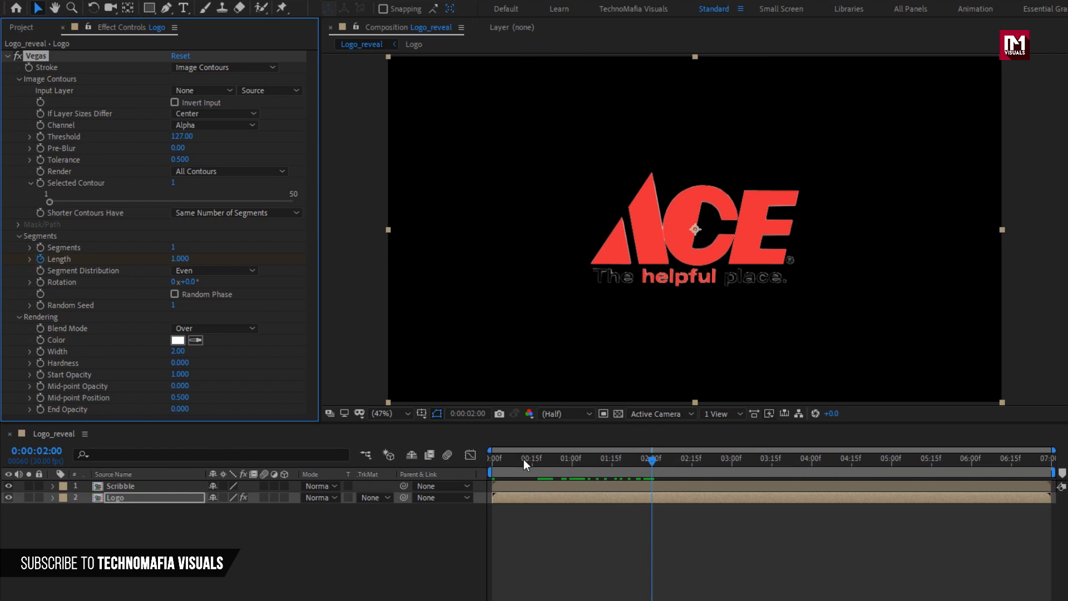
{"action": "left_click_drag", "start_coordinate": [523, 457], "coordinate": [461, 457]}
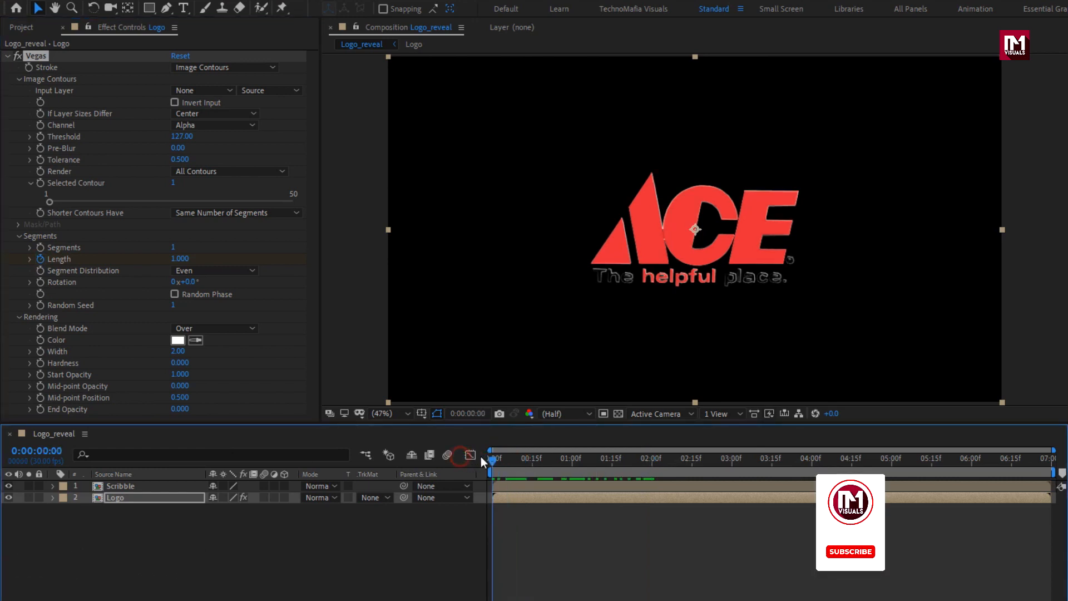
{"action": "left_click_drag", "start_coordinate": [177, 259], "coordinate": [162, 263]}
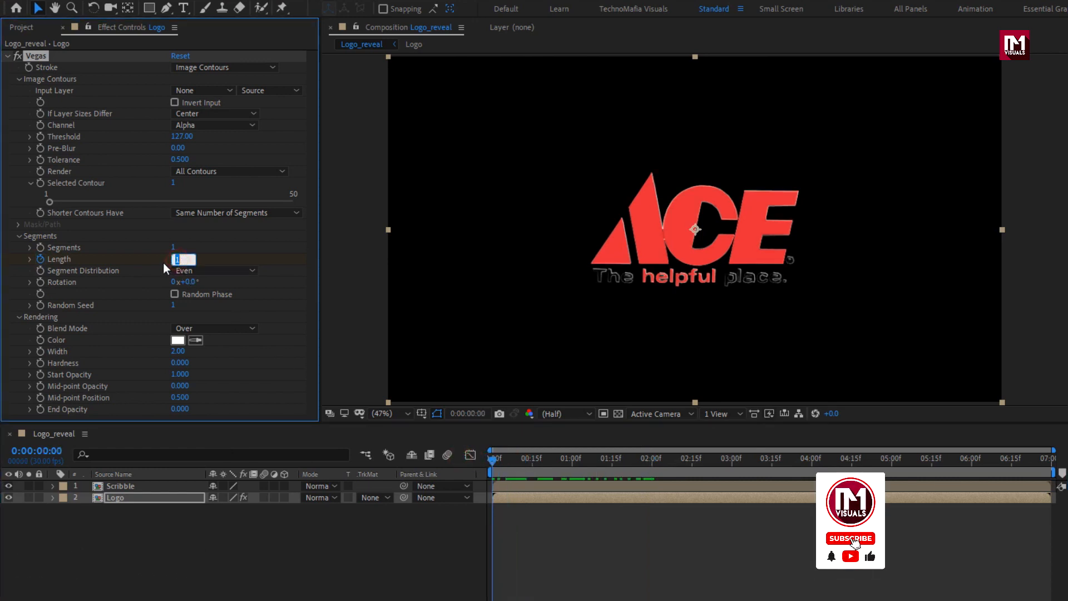
Reveal the Logo layer's keyframes and add a Vegas Length keyframe holding 1 at 0:00:02:15.
{"action": "left_click", "coordinate": [153, 495]}
{"action": "key", "text": "u"}
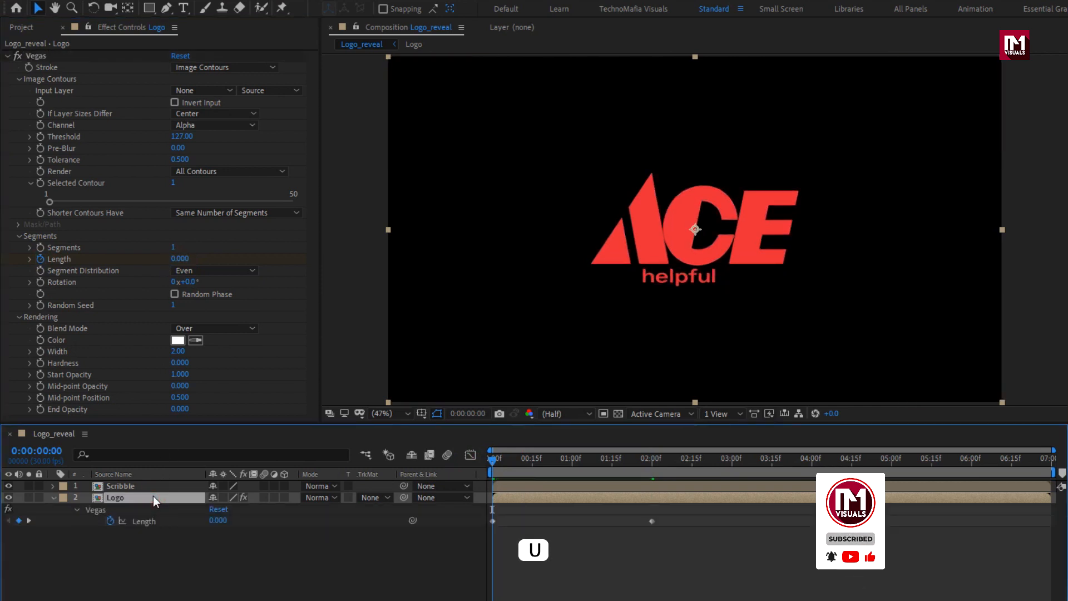
{"action": "left_click", "coordinate": [655, 464]}
{"action": "left_click_drag", "start_coordinate": [655, 466], "coordinate": [692, 469]}
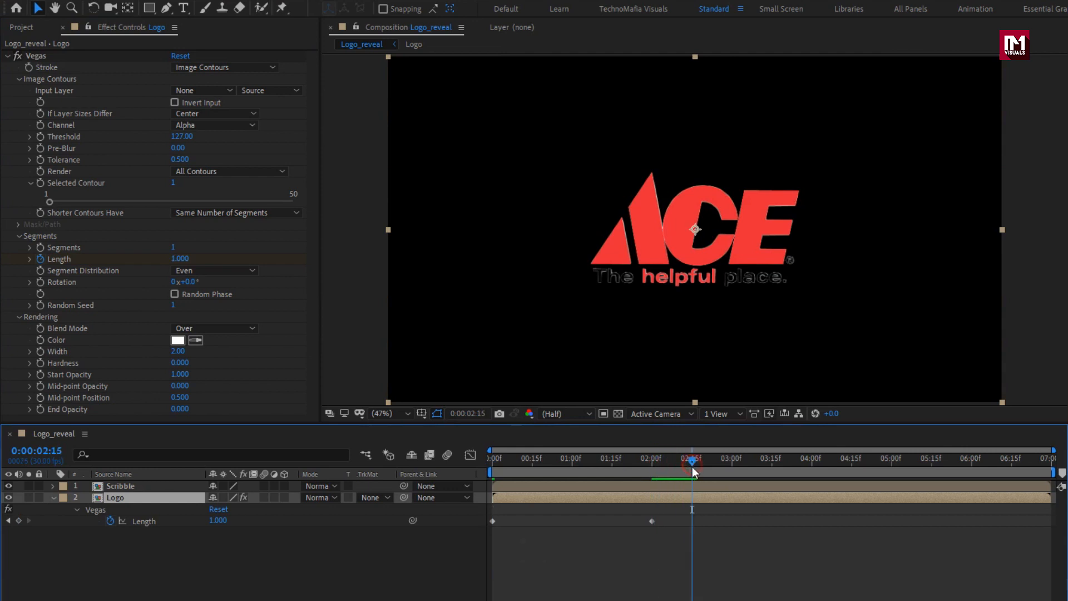
{"action": "left_click", "coordinate": [20, 521]}
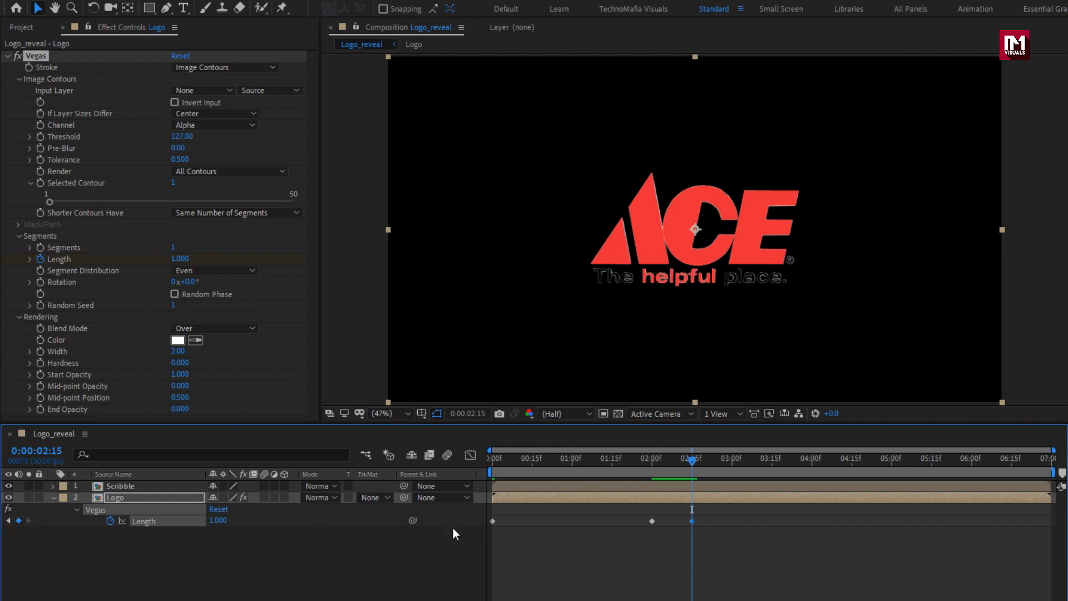
Set the Vegas Length to 0 at 0:00:04:00.
{"action": "left_click_drag", "start_coordinate": [730, 459], "coordinate": [750, 458]}
{"action": "left_click_drag", "start_coordinate": [807, 457], "coordinate": [811, 457]}
{"action": "left_click", "coordinate": [219, 522]}
{"action": "key", "text": "Return"}
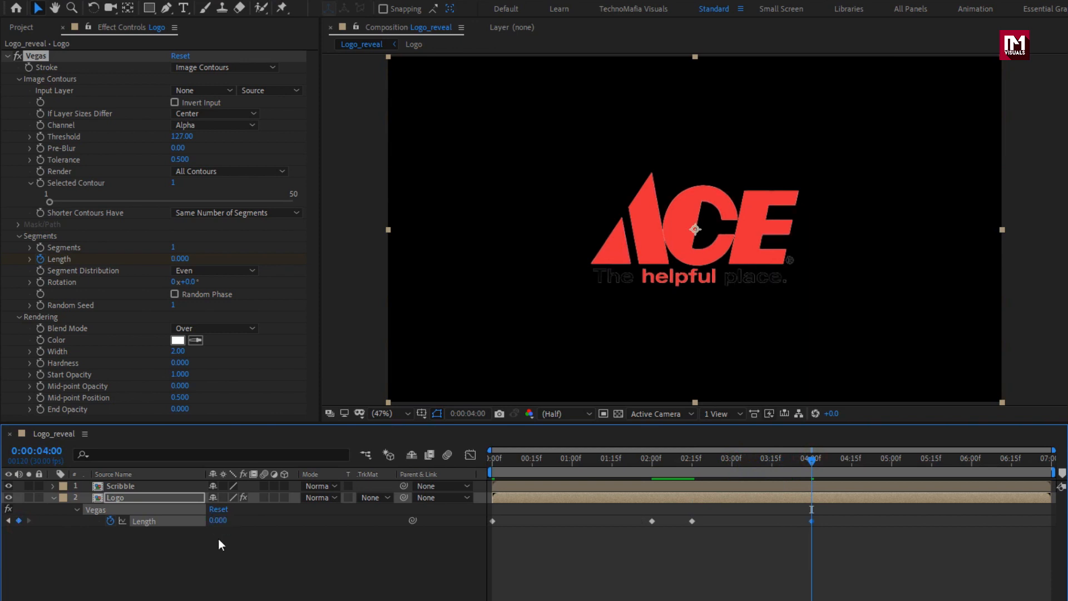
Keyframe the Vegas Rotation at -45° at 0:00:01:00 on the Logo layer.
{"action": "left_click_drag", "start_coordinate": [499, 459], "coordinate": [573, 460]}
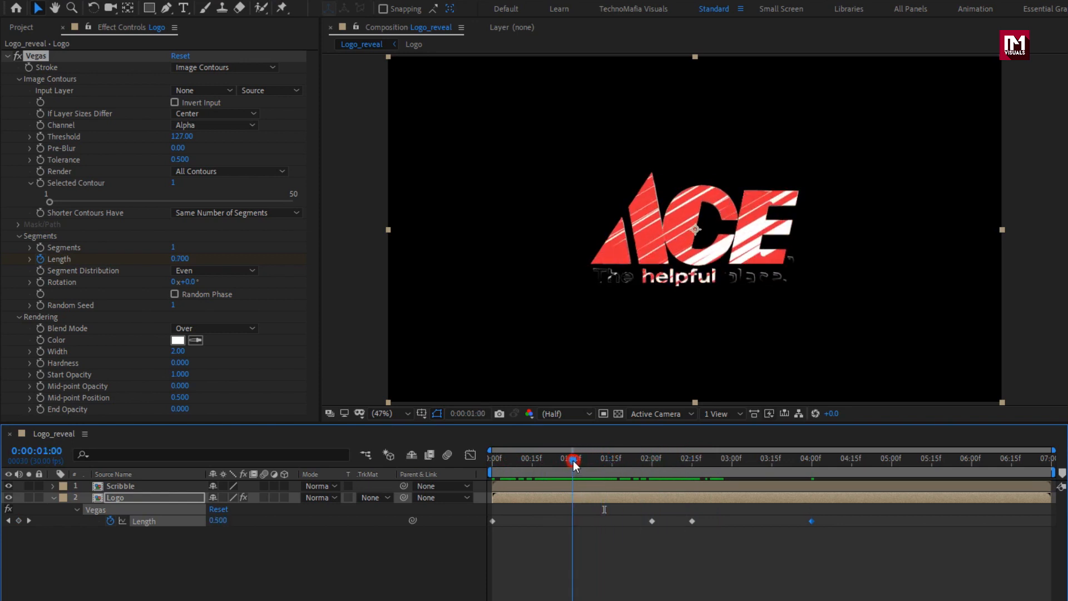
{"action": "left_click", "coordinate": [40, 283]}
{"action": "left_click", "coordinate": [191, 282]}
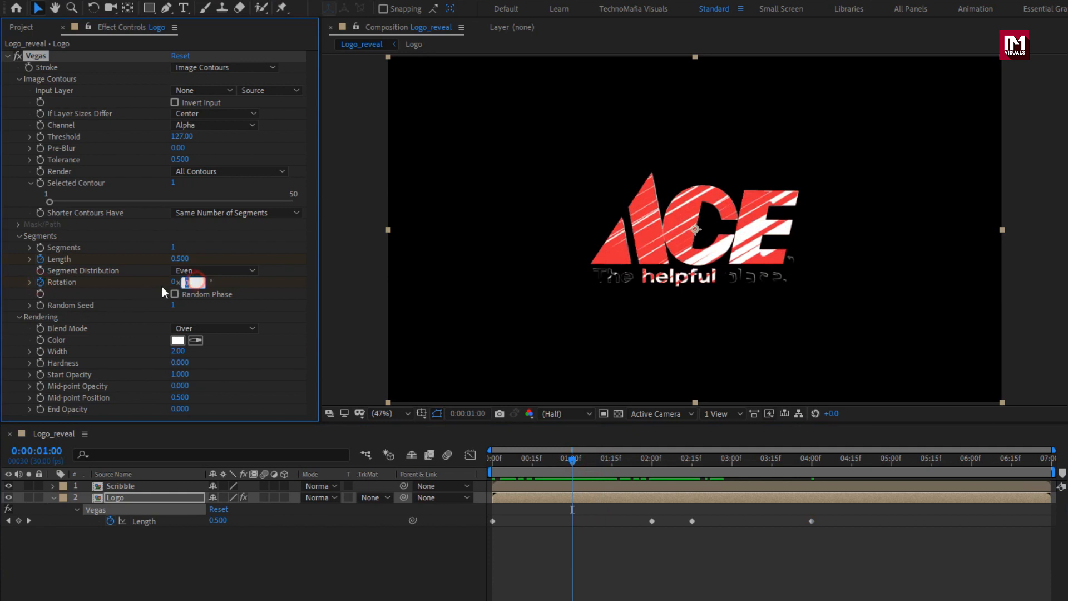
{"action": "type", "text": "-45"}
{"action": "key", "text": "Return"}
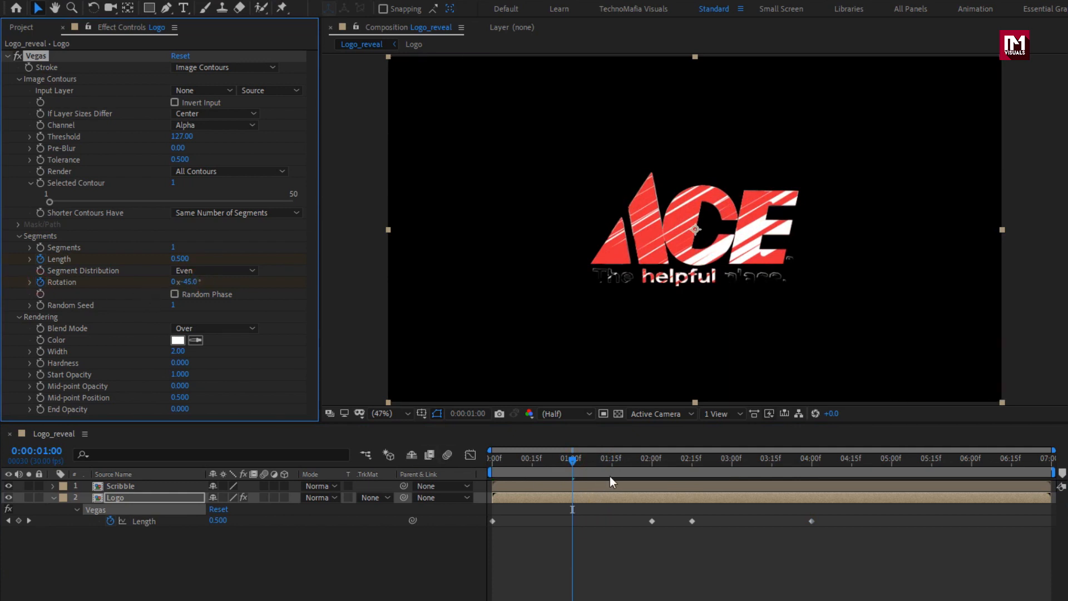
Set the Vegas Rotation to 150° at 0:00:04:00 and preview the outline animation from the start.
{"action": "left_click_drag", "start_coordinate": [622, 465], "coordinate": [811, 465]}
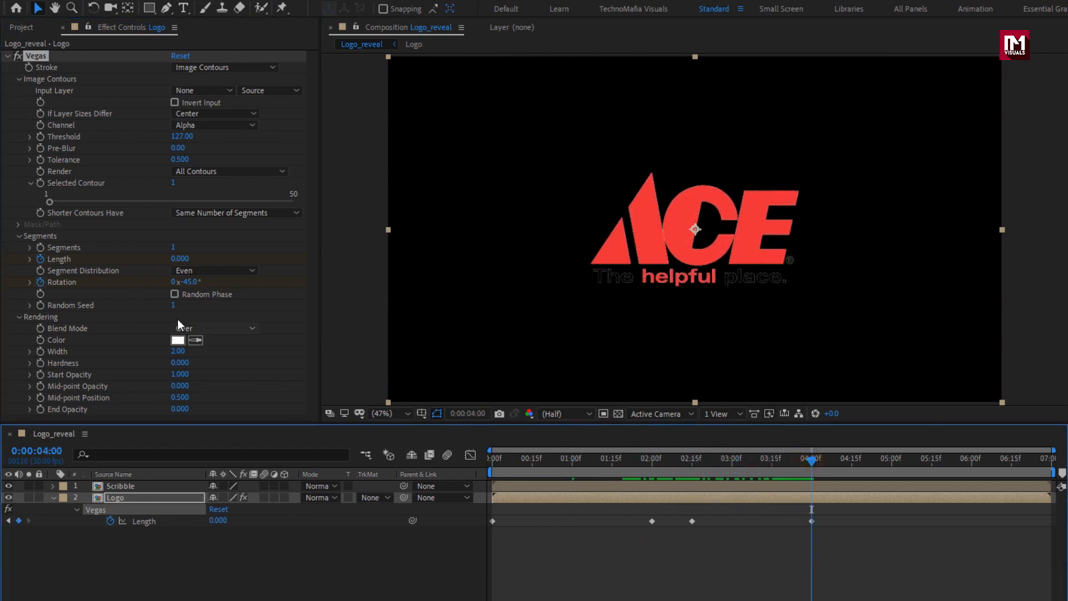
{"action": "left_click", "coordinate": [189, 282]}
{"action": "type", "text": "150"}
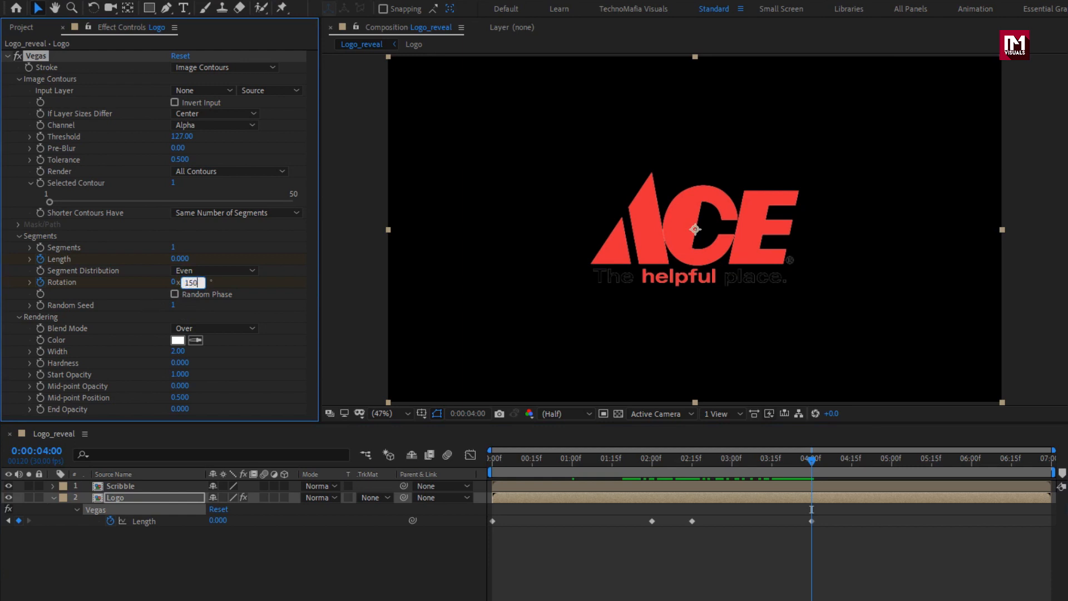
{"action": "key", "text": "Return"}
{"action": "left_click", "coordinate": [499, 457]}
{"action": "key", "text": "space"}
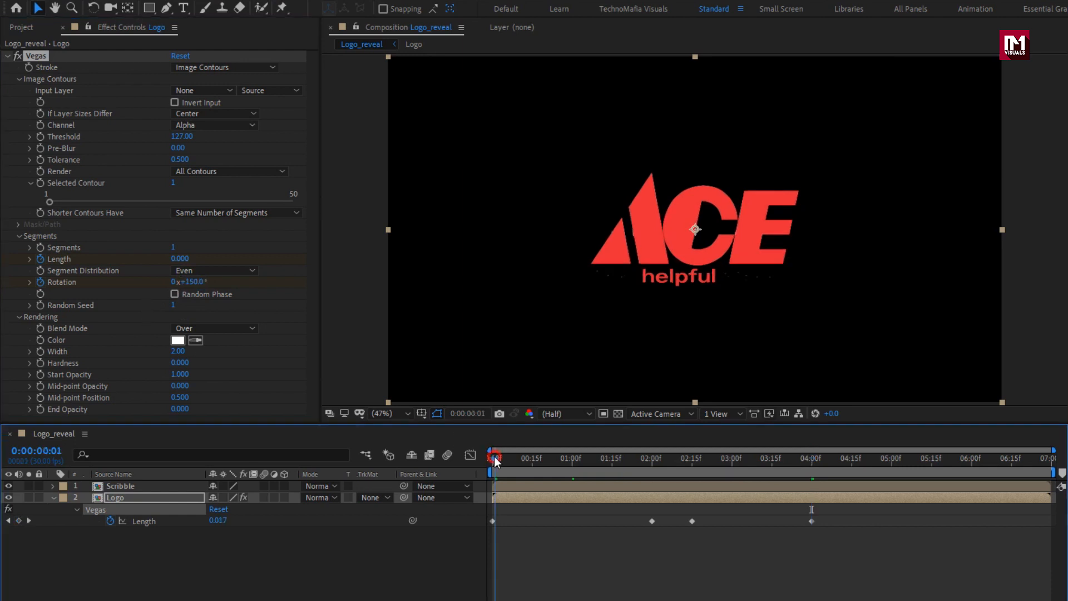
{"action": "left_click_drag", "start_coordinate": [645, 452], "coordinate": [596, 453]}
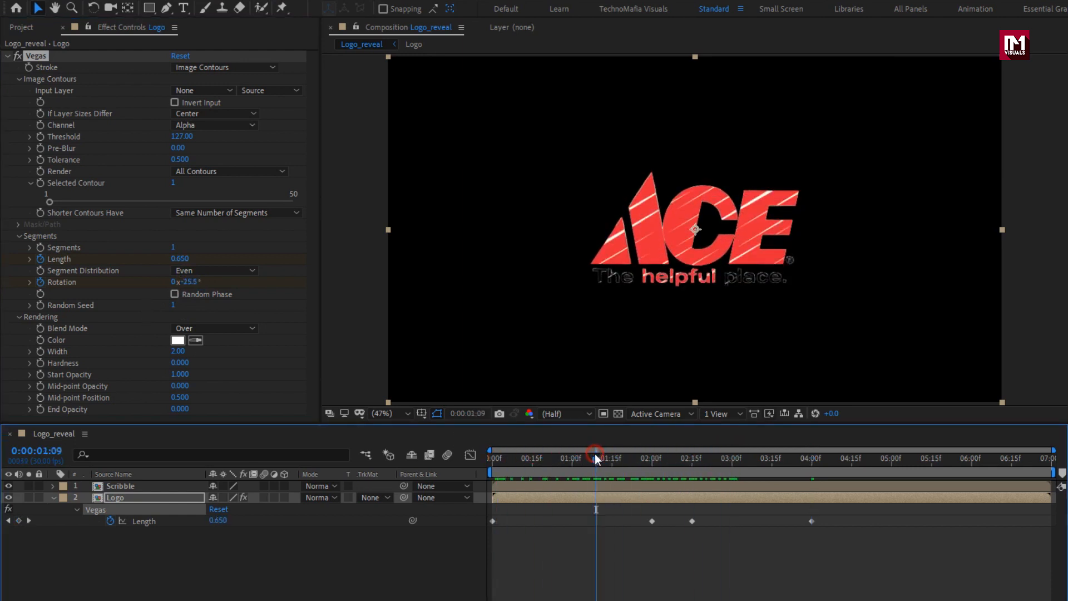
Enable Random Phase for the Vegas segments and set the effect's blend mode to Transparent.
{"action": "left_click", "coordinate": [174, 295]}
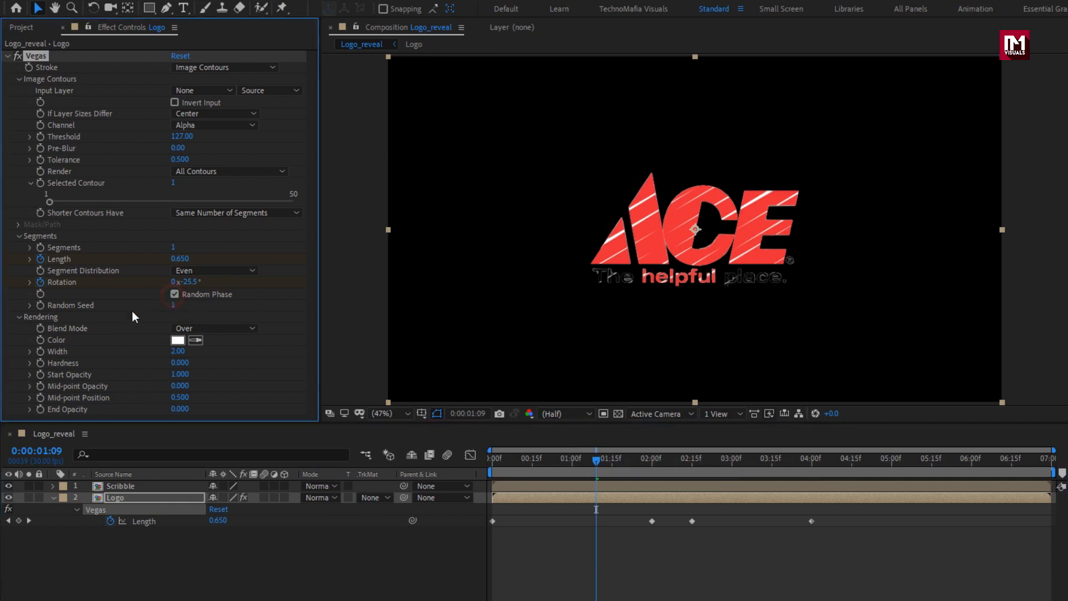
{"action": "left_click", "coordinate": [221, 328]}
{"action": "left_click", "coordinate": [227, 343]}
Style the Vegas stroke with width 6, hardness 1 and mid-point opacity 1, and check the outline near the start.
{"action": "left_click", "coordinate": [178, 351]}
{"action": "type", "text": "6"}
{"action": "key", "text": "Return"}
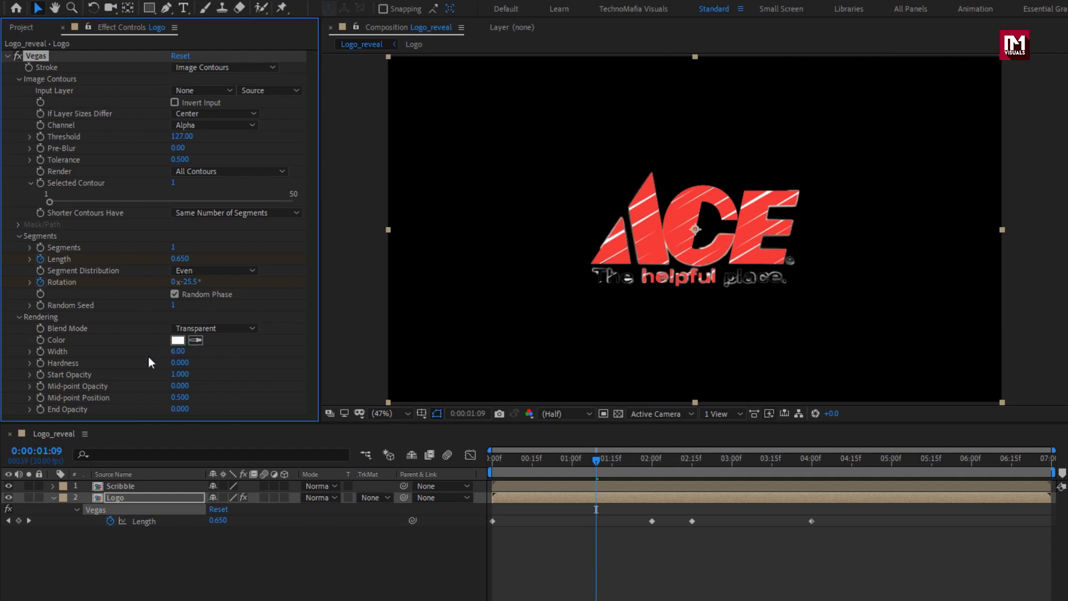
{"action": "left_click", "coordinate": [179, 363]}
{"action": "key", "text": "Return"}
{"action": "left_click", "coordinate": [181, 386]}
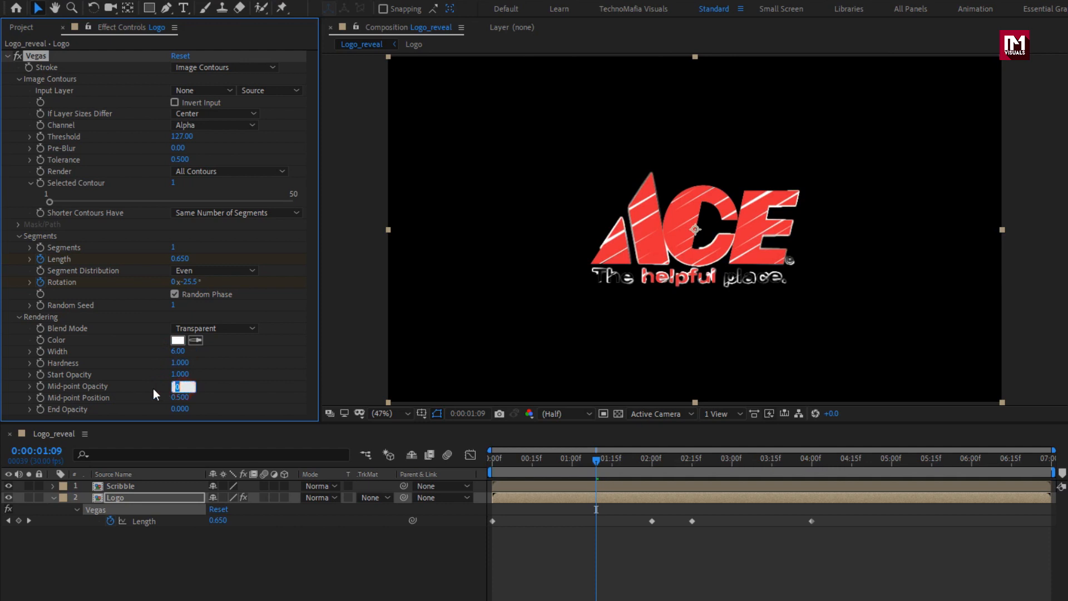
{"action": "type", "text": "1"}
{"action": "key", "text": "Return"}
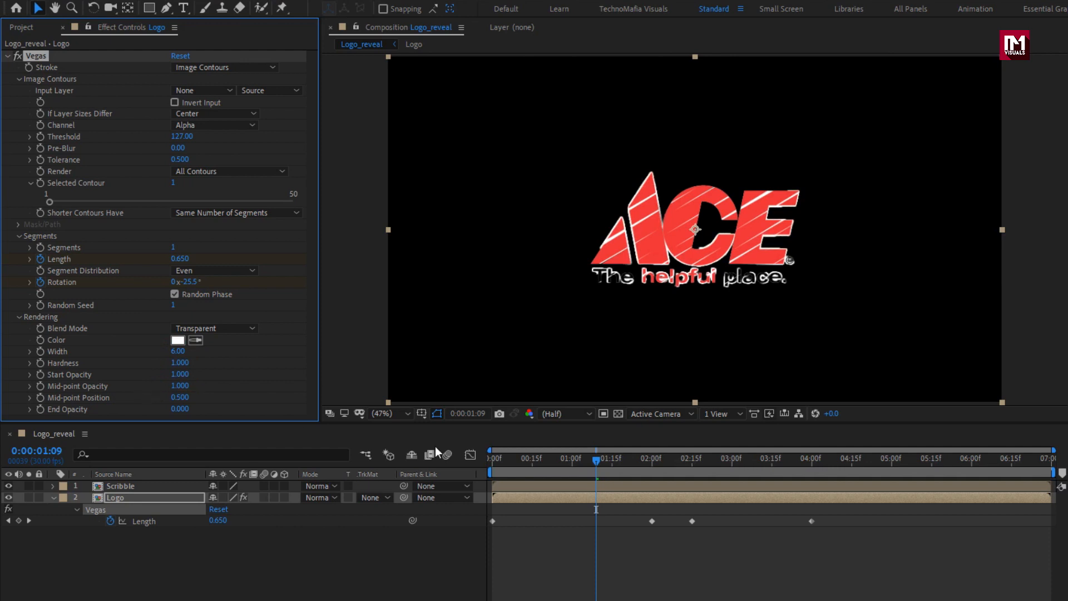
{"action": "left_click_drag", "start_coordinate": [491, 463], "coordinate": [517, 472]}
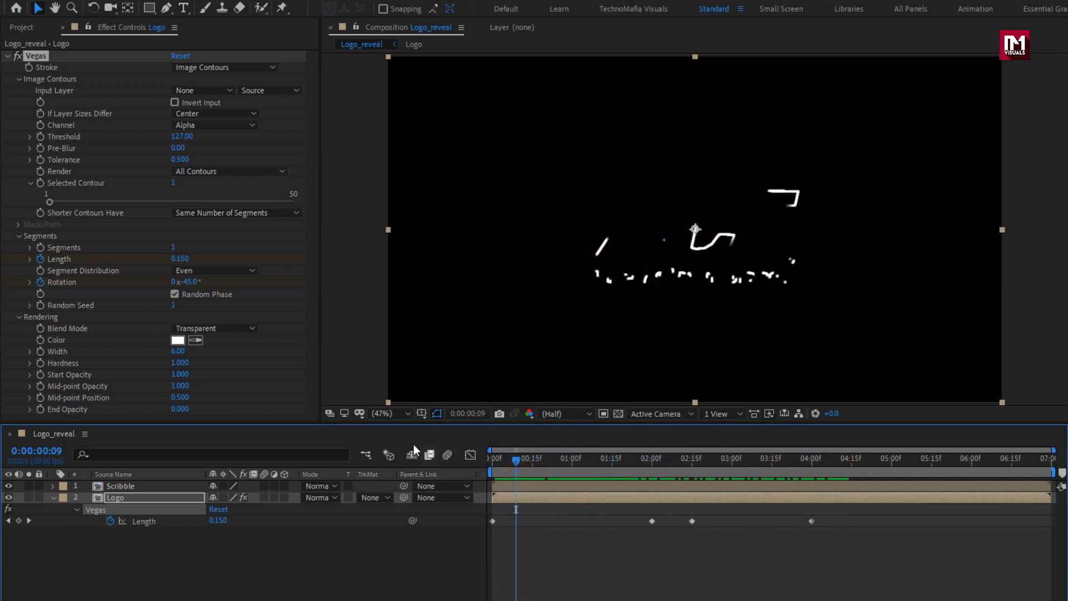
Collapse the Vegas settings and apply the Turbulent Displace effect to the Logo layer.
{"action": "left_click", "coordinate": [7, 56]}
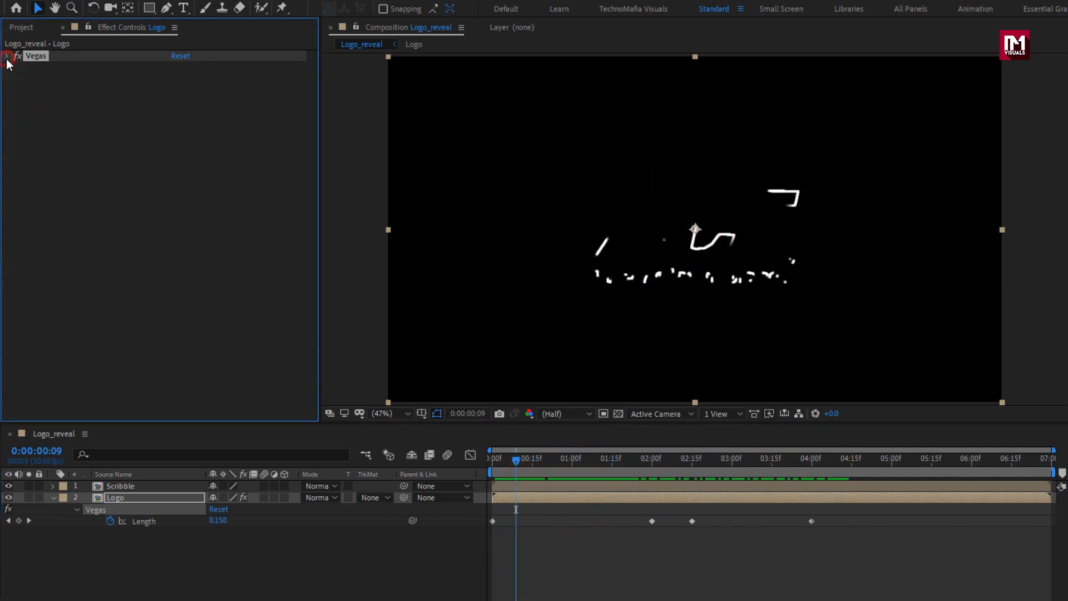
{"action": "left_click_drag", "start_coordinate": [919, 45], "coordinate": [863, 50]}
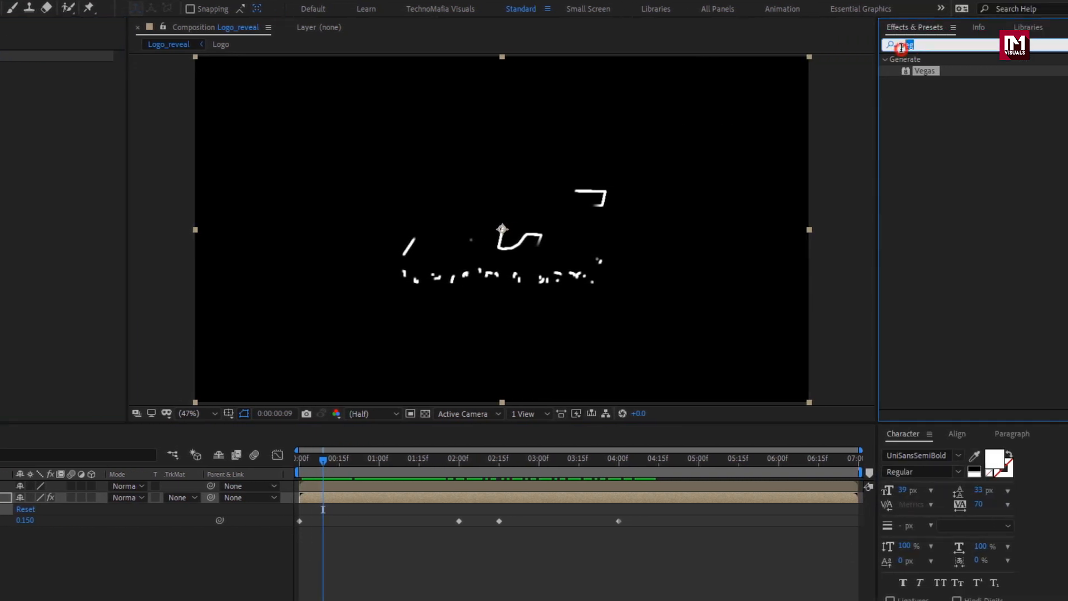
{"action": "type", "text": "turb"}
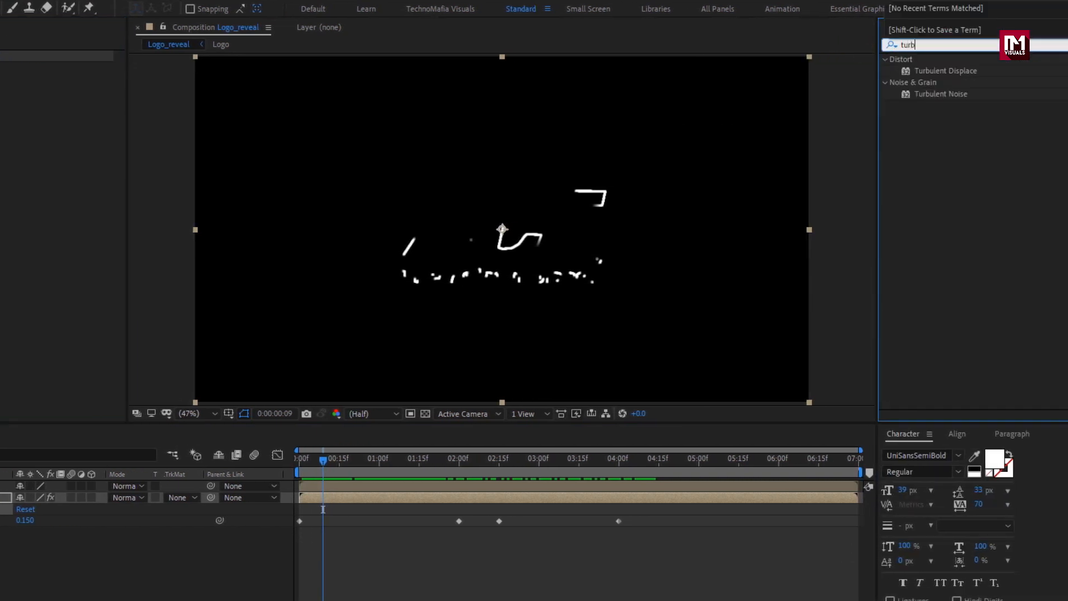
{"action": "left_click", "coordinate": [941, 70]}
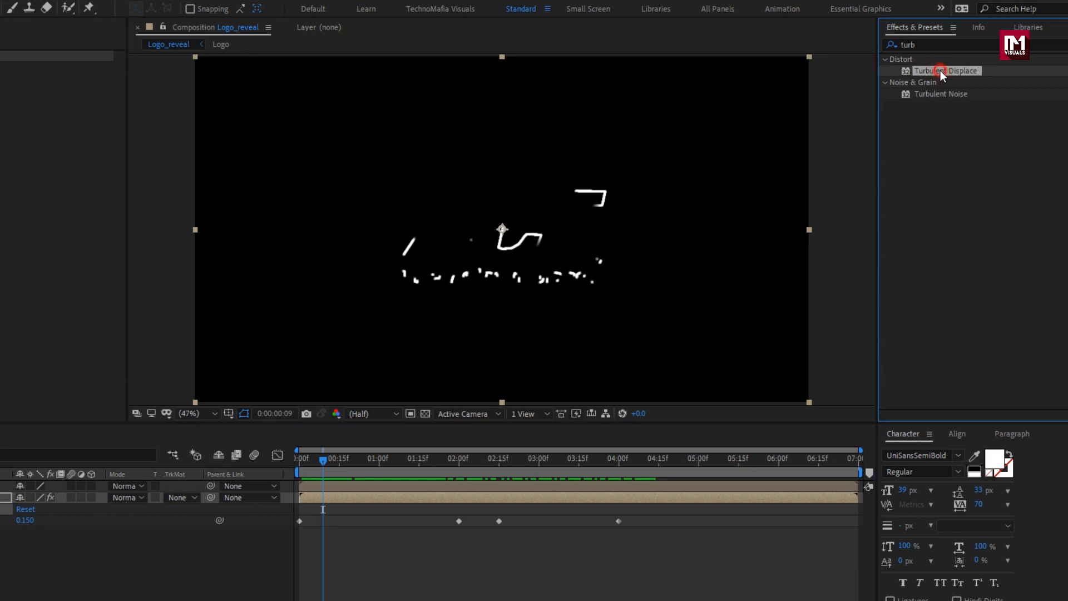
{"action": "double_click", "coordinate": [940, 70]}
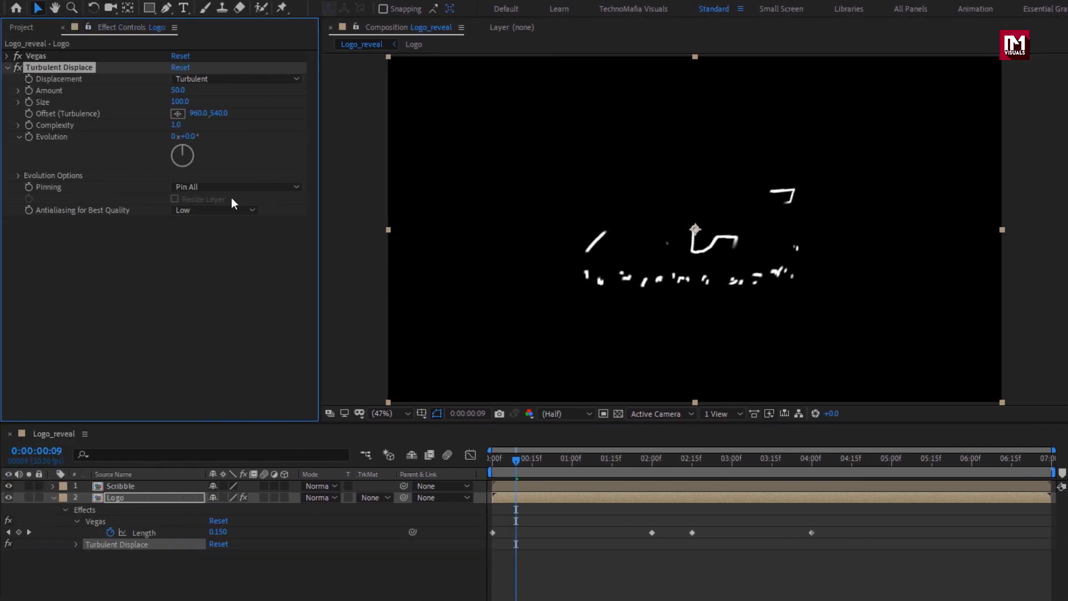
Set the Turbulent Displace amount to 30 and size to 15.
{"action": "left_click", "coordinate": [177, 90]}
{"action": "type", "text": "30"}
{"action": "key", "text": "Return"}
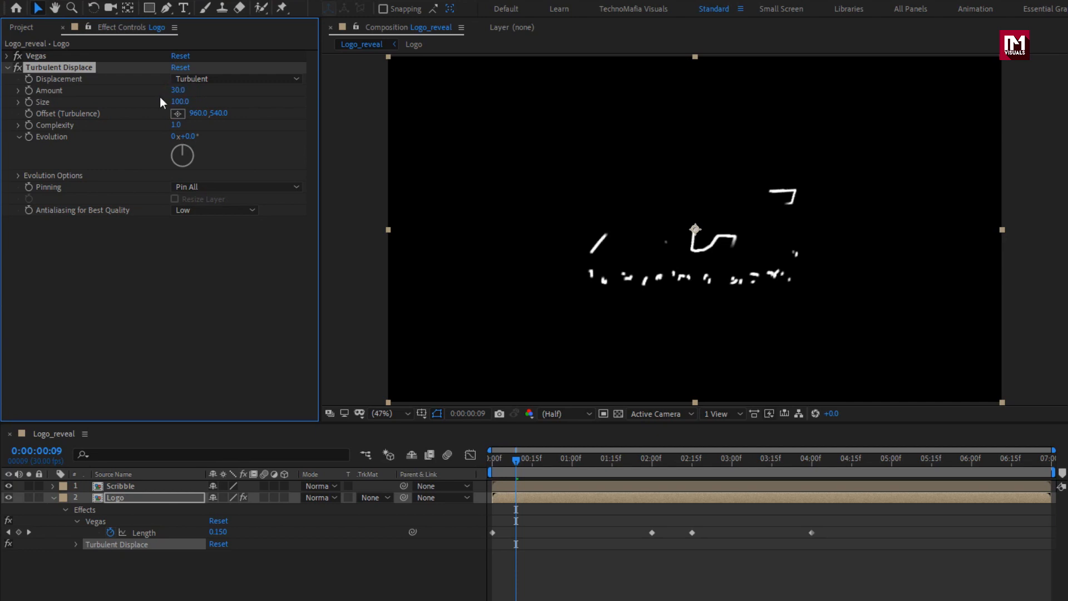
{"action": "left_click", "coordinate": [177, 102]}
{"action": "type", "text": "15"}
{"action": "key", "text": "Return"}
Keyframe the Turbulent Displace offset at the first frame and at 960, 2042 at 0:00:06:29, and scrub through the result.
{"action": "left_click_drag", "start_coordinate": [506, 462], "coordinate": [488, 495]}
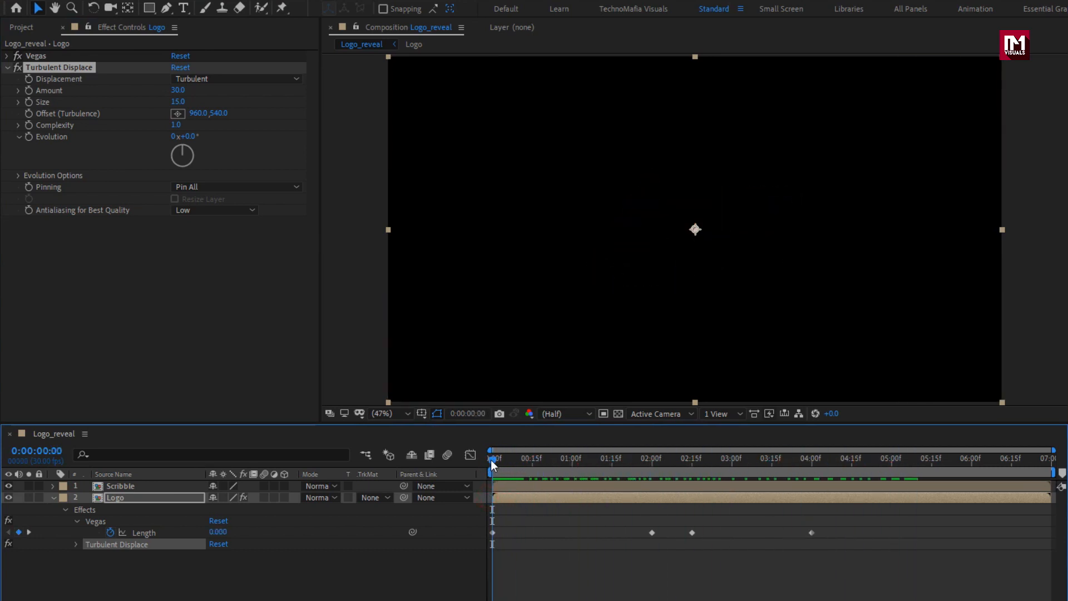
{"action": "left_click", "coordinate": [32, 112]}
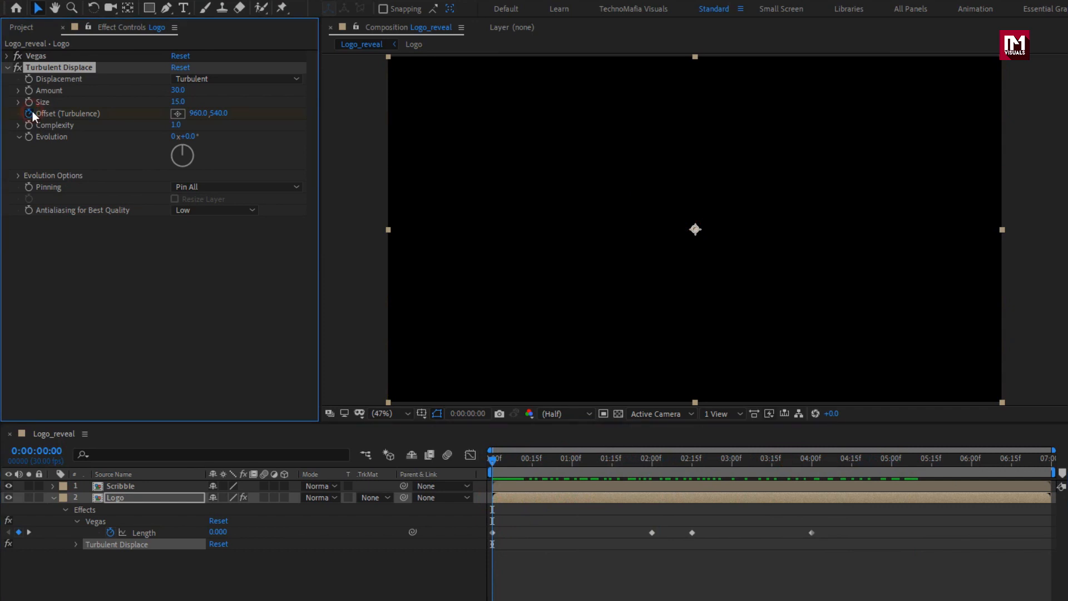
{"action": "left_click_drag", "start_coordinate": [533, 473], "coordinate": [1052, 465]}
{"action": "left_click_drag", "start_coordinate": [218, 113], "coordinate": [709, 126]}
{"action": "left_click_drag", "start_coordinate": [221, 113], "coordinate": [731, 125]}
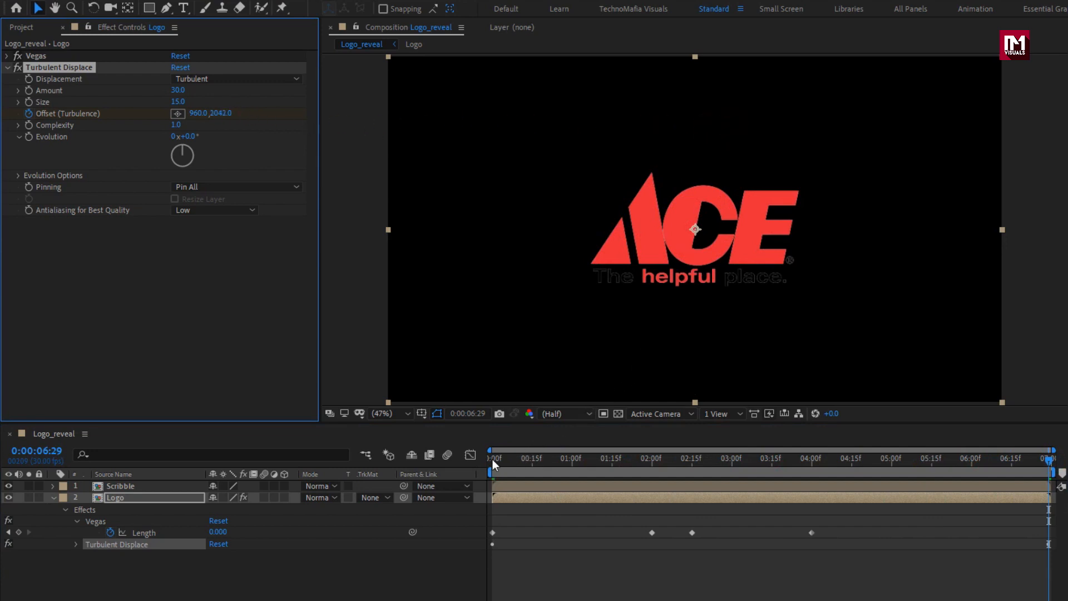
{"action": "left_click_drag", "start_coordinate": [493, 459], "coordinate": [793, 421]}
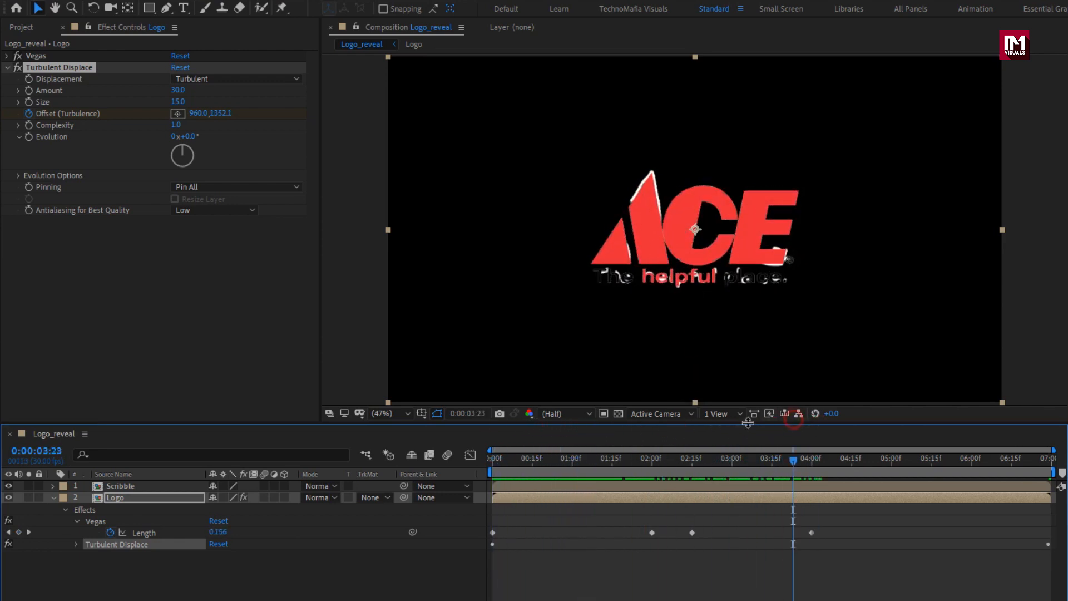
Collapse the Logo layer and shift the Scribble layer to start at 0:00:01:00.
{"action": "left_click", "coordinate": [53, 498]}
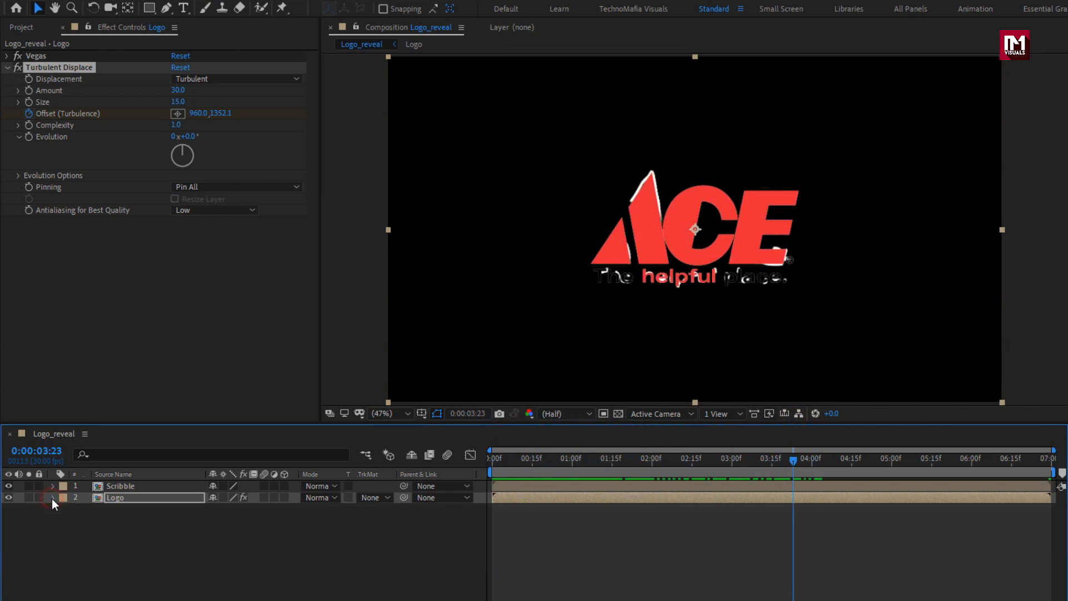
{"action": "left_click", "coordinate": [109, 488]}
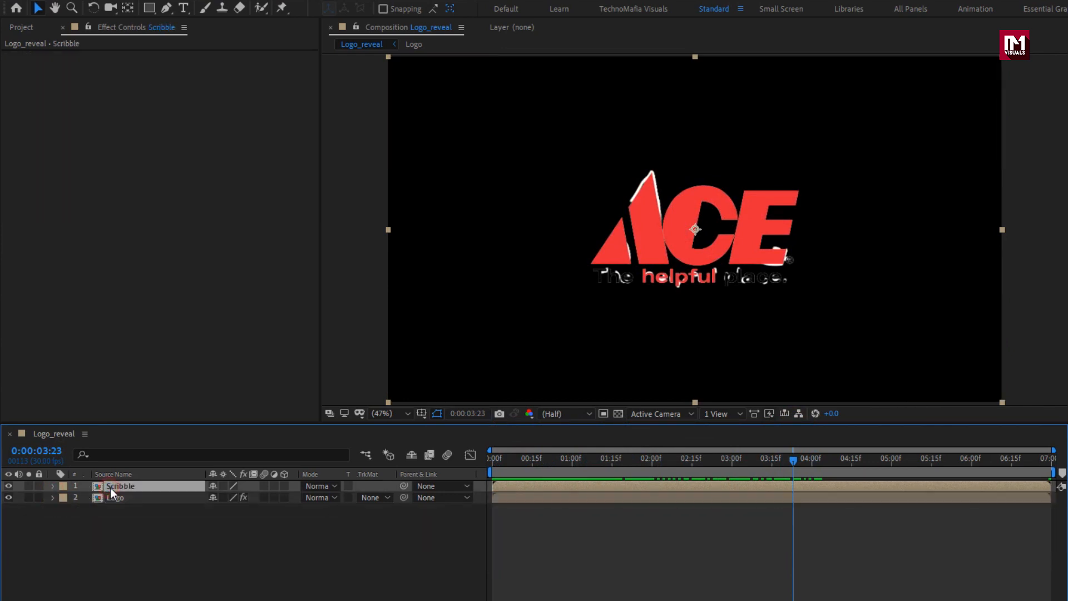
{"action": "left_click", "coordinate": [573, 460]}
{"action": "left_click", "coordinate": [515, 484]}
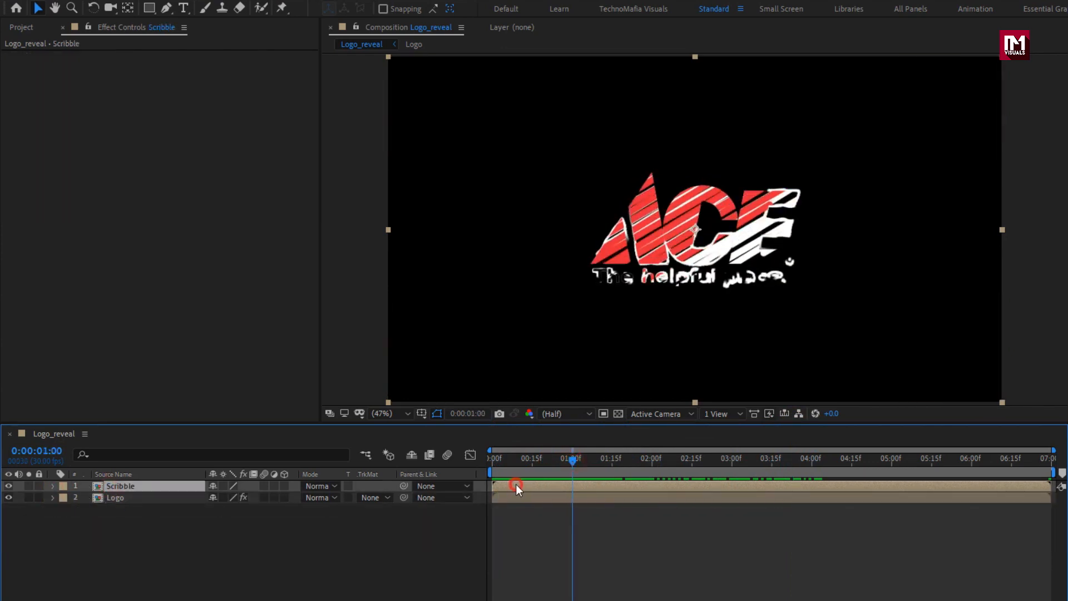
{"action": "mouse_move", "coordinate": [515, 484]}
{"action": "left_mouse_down"}
{"action": "mouse_move", "coordinate": [592, 484]}
{"action": "mouse_move", "coordinate": [499, 467]}
{"action": "mouse_move", "coordinate": [774, 461]}
{"action": "mouse_move", "coordinate": [676, 459]}
{"action": "left_mouse_up"}
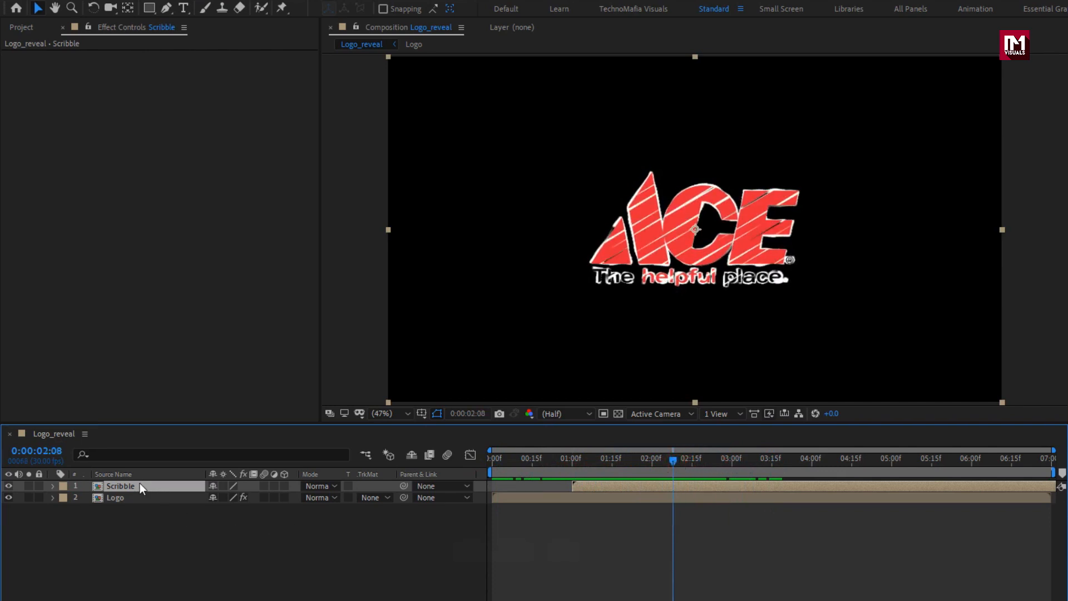
Duplicate the Scribble layer and set the copy's opacity to 50%.
{"action": "key", "text": "ctrl+d"}
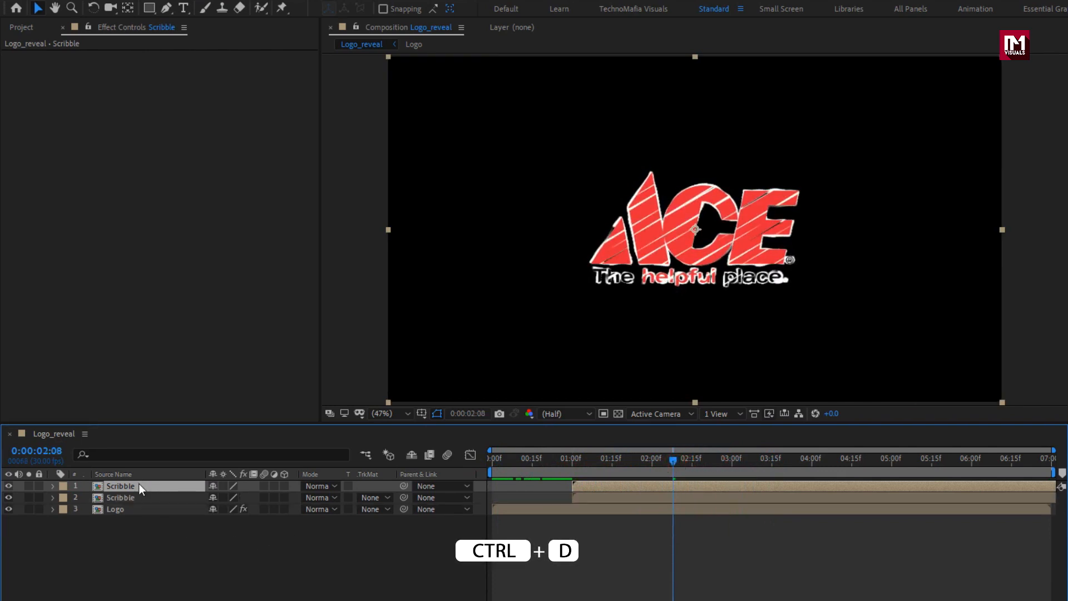
{"action": "key", "text": "t"}
{"action": "left_click", "coordinate": [218, 497]}
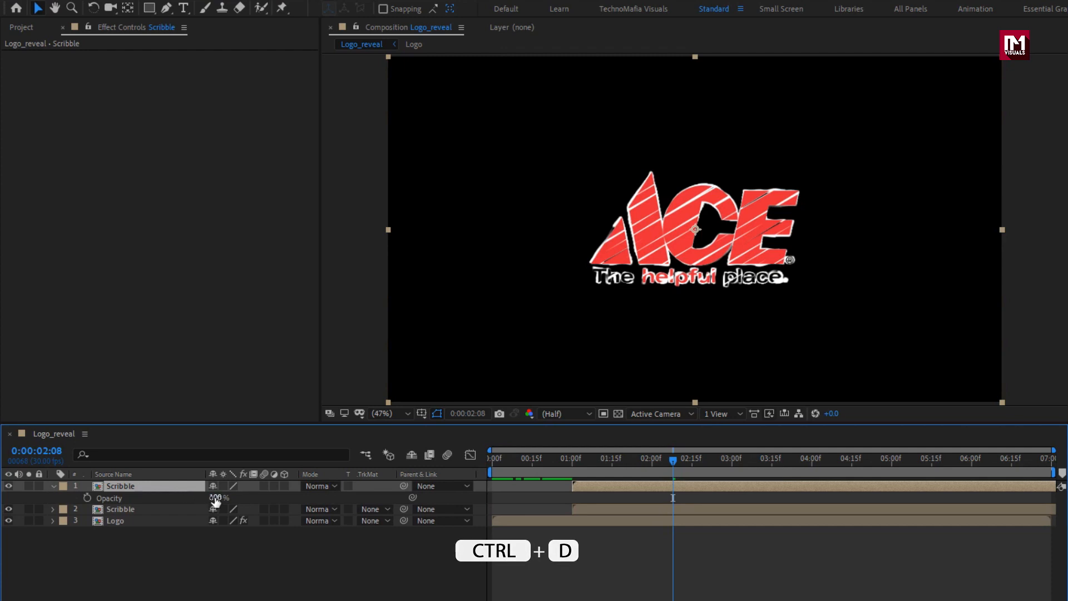
{"action": "type", "text": "50"}
{"action": "key", "text": "Return"}
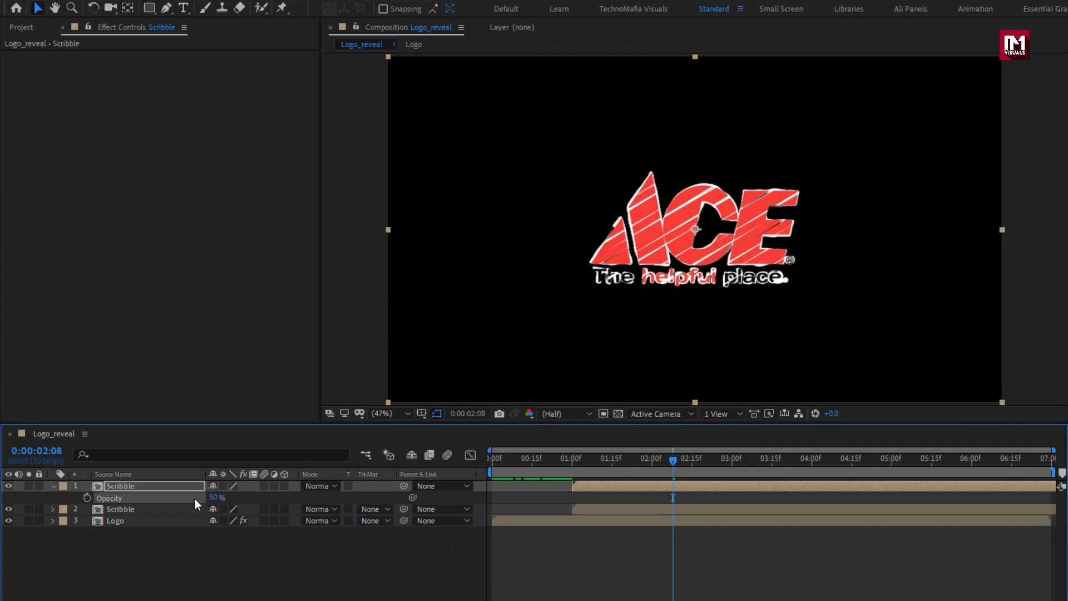
{"action": "left_click", "coordinate": [54, 486]}
Draw three rectangular masks on the upper Scribble layer over the logo's lower-left corner, the tagline's middle and the letter A.
{"action": "left_click", "coordinate": [111, 486]}
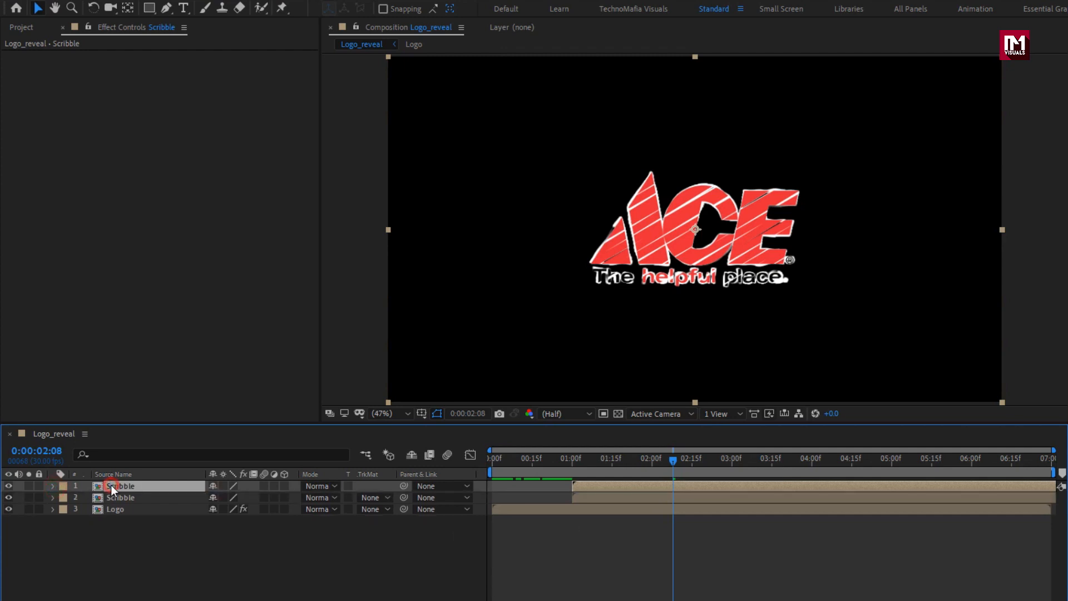
{"action": "left_click", "coordinate": [148, 9]}
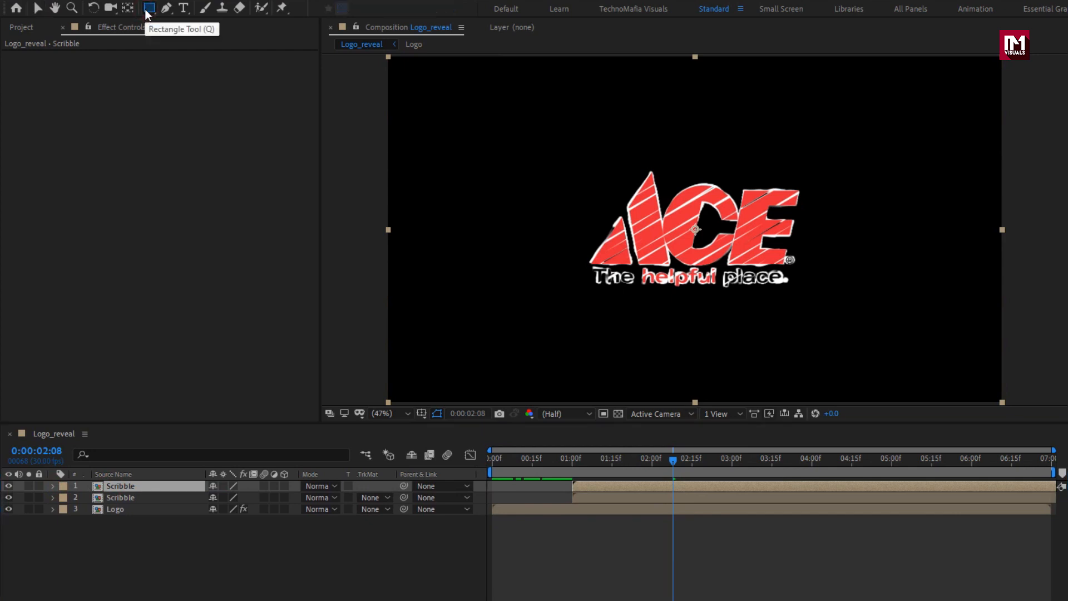
{"action": "mouse_move", "coordinate": [548, 242]}
{"action": "left_mouse_down"}
{"action": "mouse_move", "coordinate": [674, 270]}
{"action": "mouse_move", "coordinate": [672, 286]}
{"action": "left_mouse_up"}
{"action": "left_click_drag", "start_coordinate": [748, 252], "coordinate": [712, 295]}
{"action": "left_click_drag", "start_coordinate": [677, 207], "coordinate": [601, 220]}
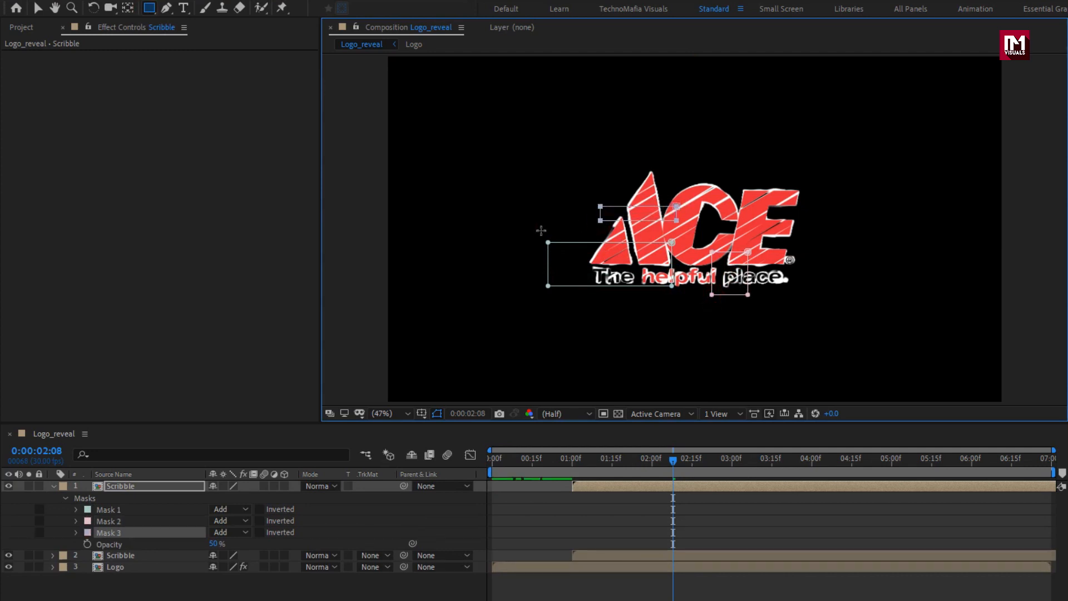
Apply the Fill effect to the masked Scribble layer.
{"action": "left_click_drag", "start_coordinate": [937, 47], "coordinate": [850, 47]}
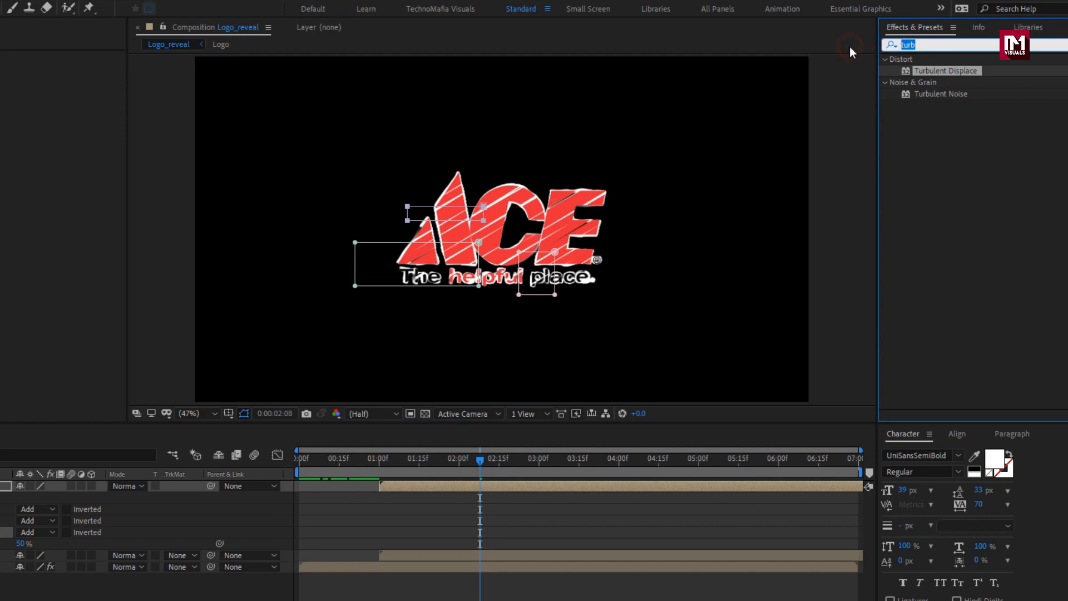
{"action": "type", "text": "fill"}
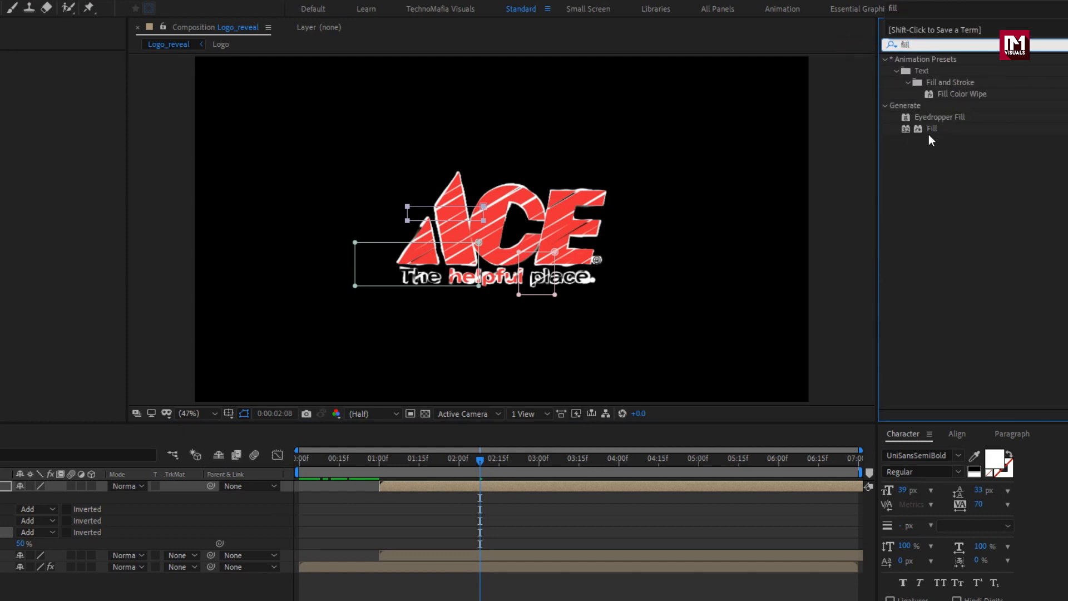
{"action": "double_click", "coordinate": [931, 129]}
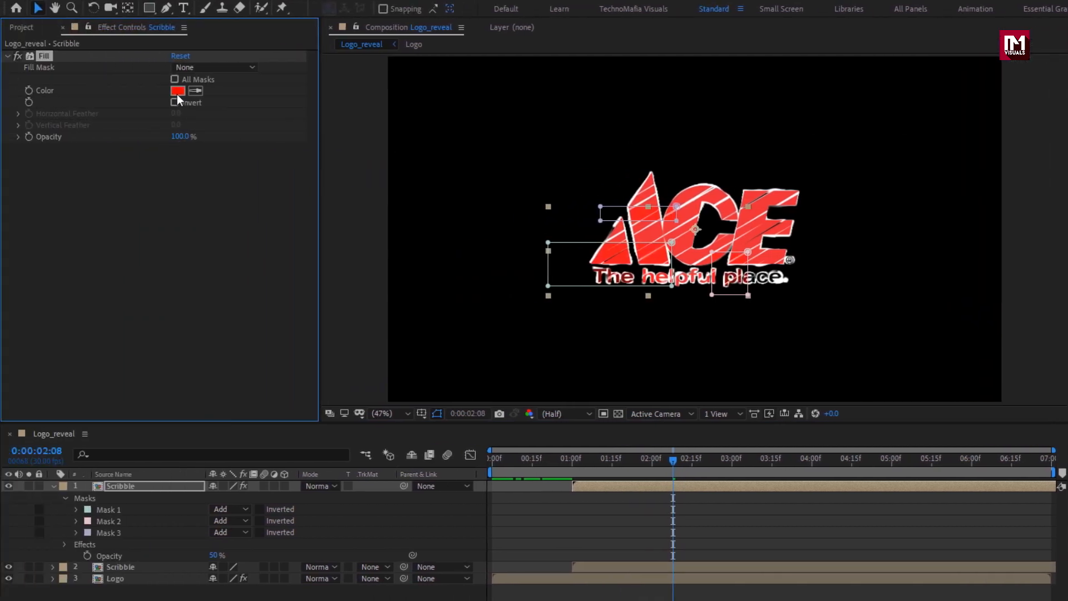
Set the Fill colour on the masked Scribble layer to yellow (FFCC00) and collapse the effect.
{"action": "left_click", "coordinate": [178, 93]}
{"action": "left_click_drag", "start_coordinate": [324, 396], "coordinate": [322, 416]}
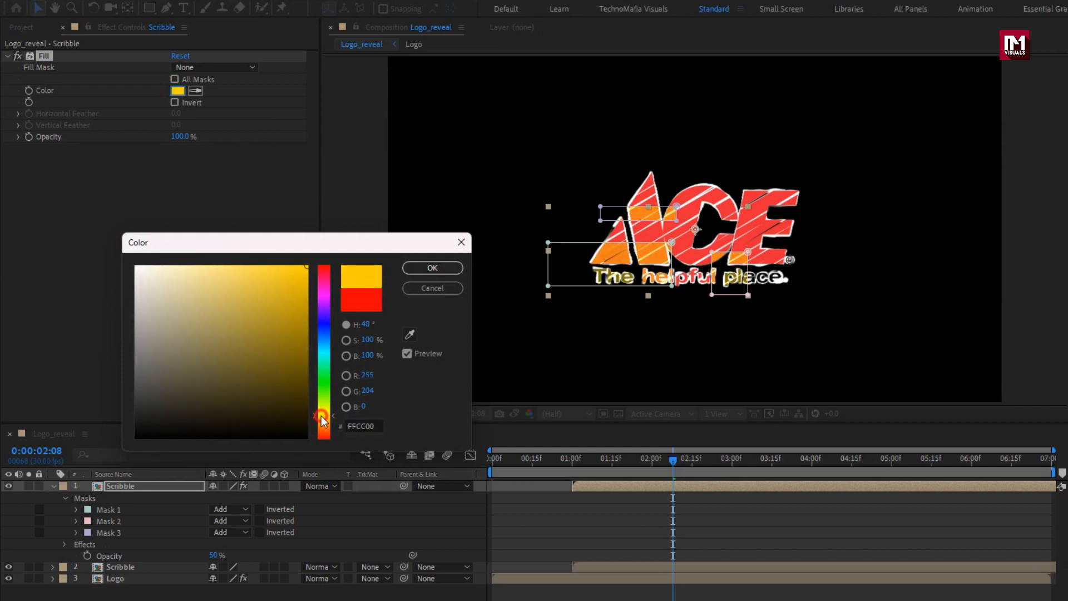
{"action": "left_click", "coordinate": [412, 270]}
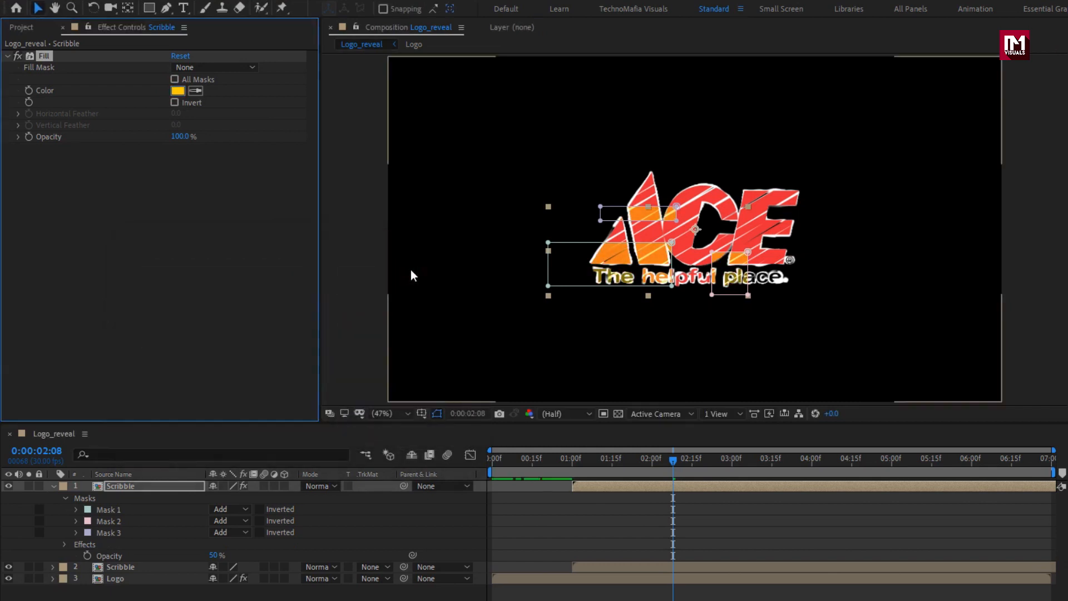
{"action": "left_click", "coordinate": [9, 57]}
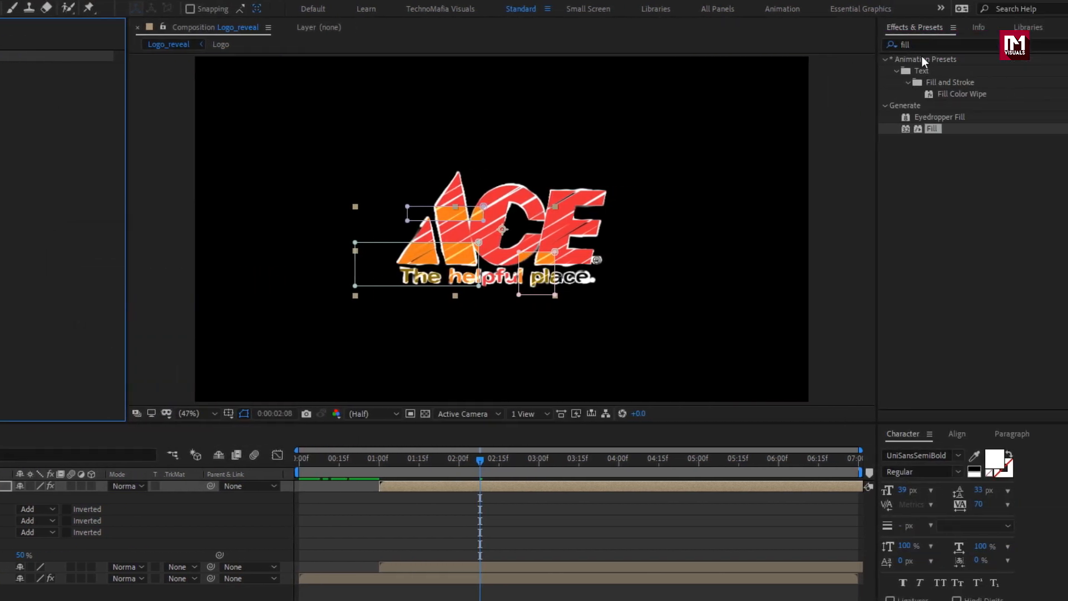
Apply the Transform effect to the masked Scribble layer and set its horizontal position to 950.
{"action": "left_click", "coordinate": [921, 44]}
{"action": "type", "text": "trans"}
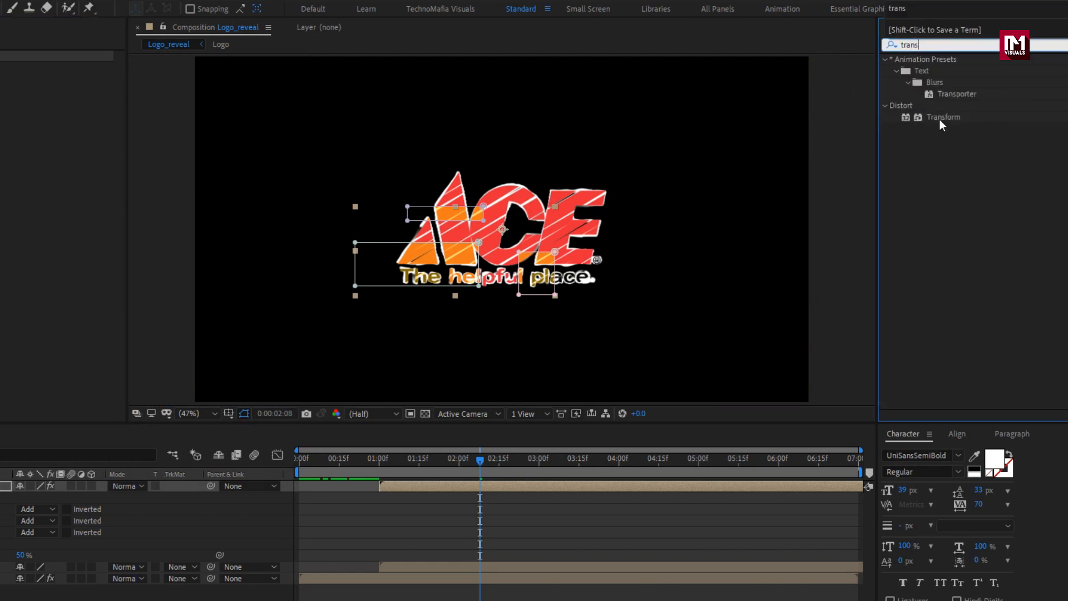
{"action": "double_click", "coordinate": [940, 118]}
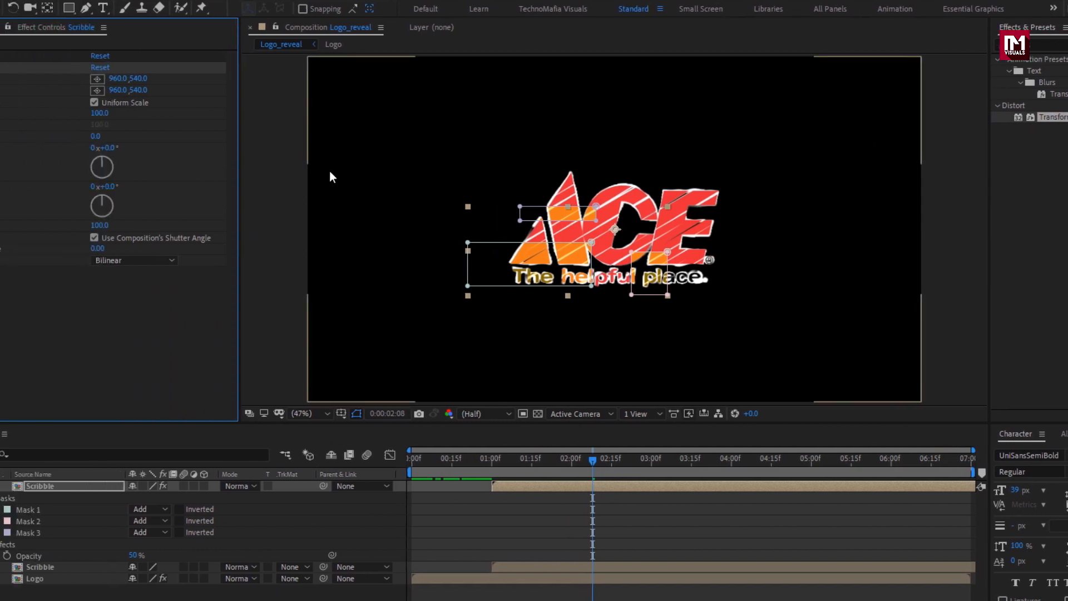
{"action": "left_click", "coordinate": [199, 91]}
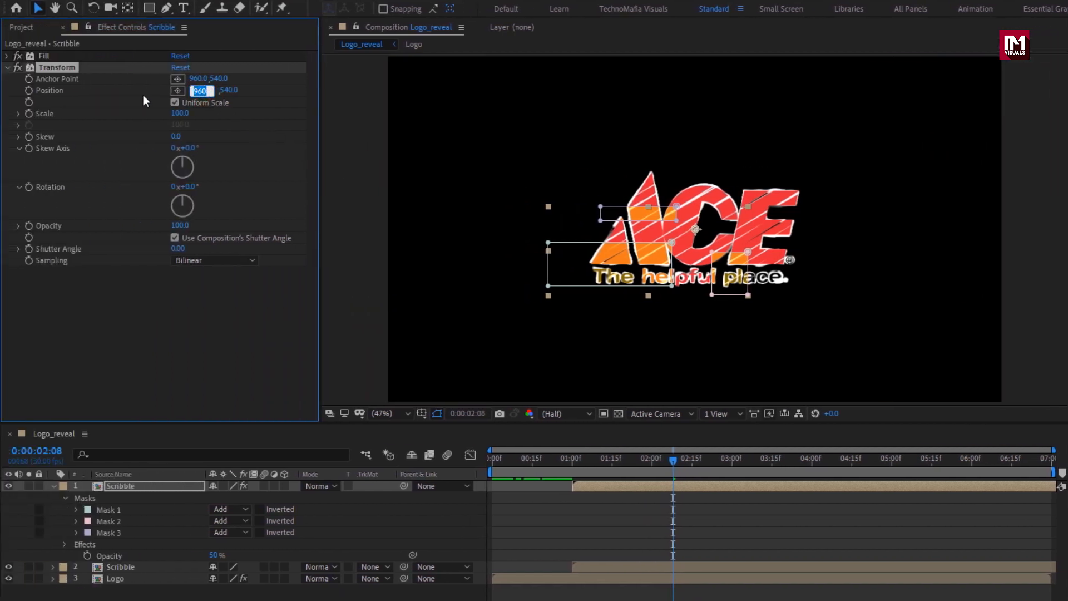
{"action": "type", "text": "950"}
{"action": "key", "text": "Return"}
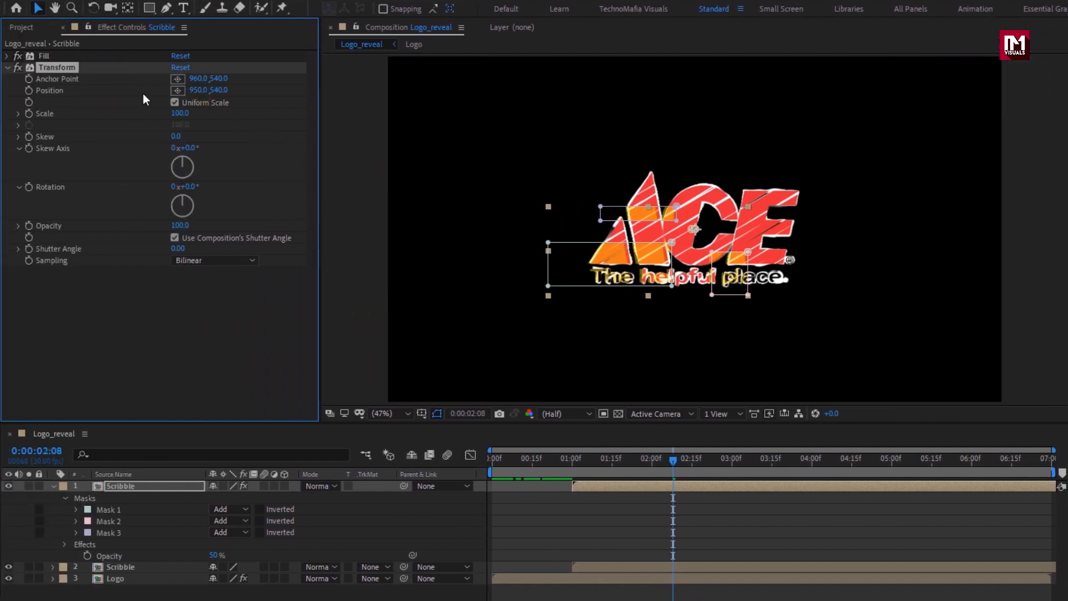
Collapse the masked Scribble layer, shift it to start slightly after 0:00:01:00, and scrub through the animation.
{"action": "left_click", "coordinate": [54, 488]}
{"action": "left_click", "coordinate": [113, 488]}
{"action": "mouse_move", "coordinate": [528, 467]}
{"action": "left_mouse_down"}
{"action": "mouse_move", "coordinate": [653, 466]}
{"action": "mouse_move", "coordinate": [595, 487]}
{"action": "mouse_move", "coordinate": [587, 463]}
{"action": "mouse_move", "coordinate": [889, 466]}
{"action": "left_mouse_up"}
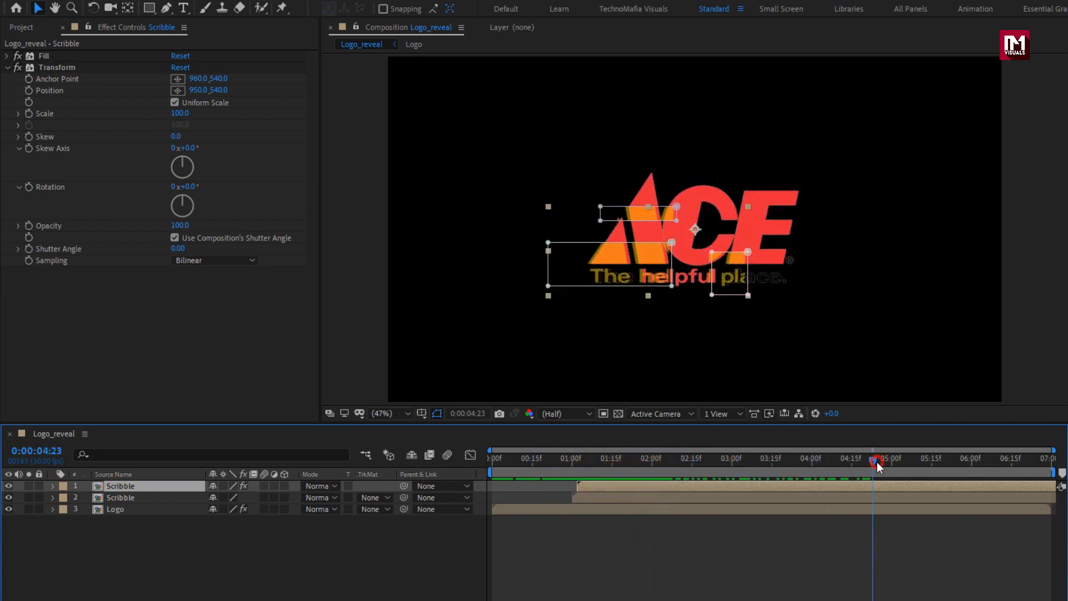
Duplicate the masked Scribble layer and set the copy's Transform effect position to 970 horizontally.
{"action": "key", "text": "ctrl+d"}
{"action": "left_click", "coordinate": [208, 564]}
{"action": "left_click", "coordinate": [121, 488]}
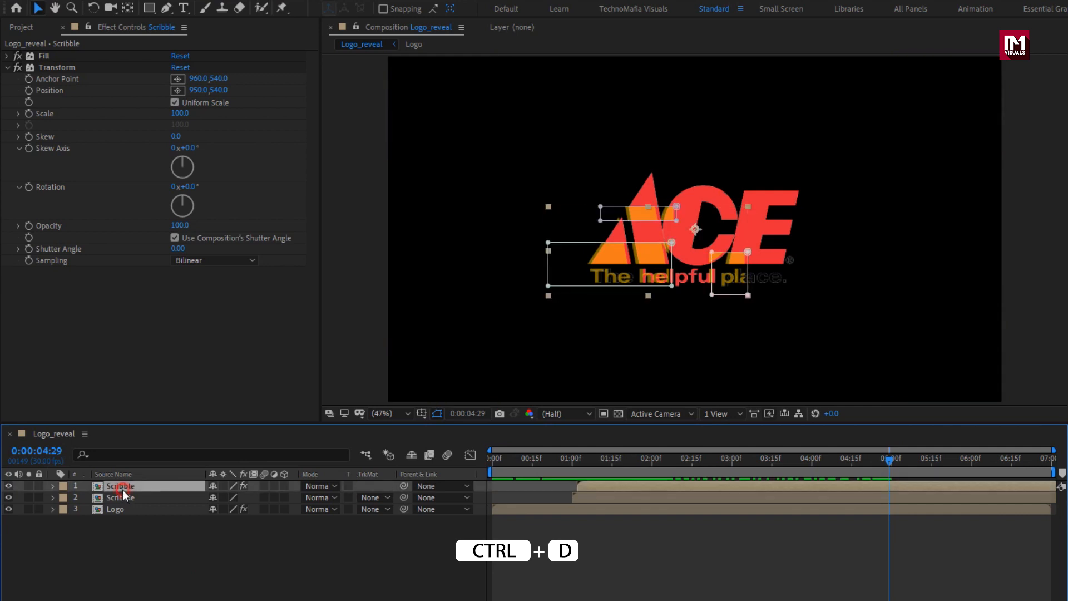
{"action": "key", "text": "ctrl+d"}
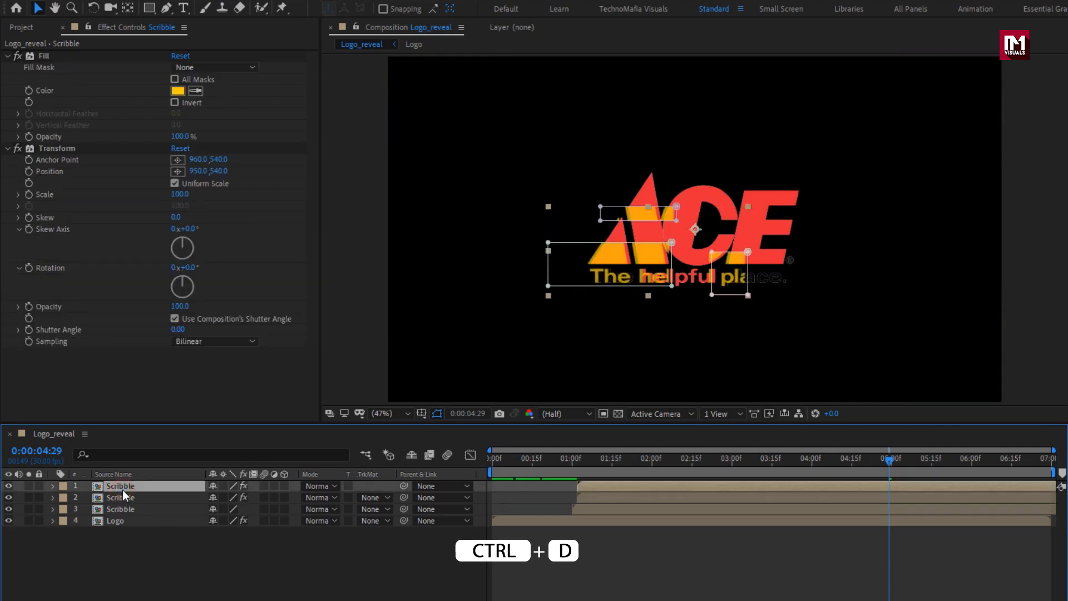
{"action": "left_click", "coordinate": [198, 172]}
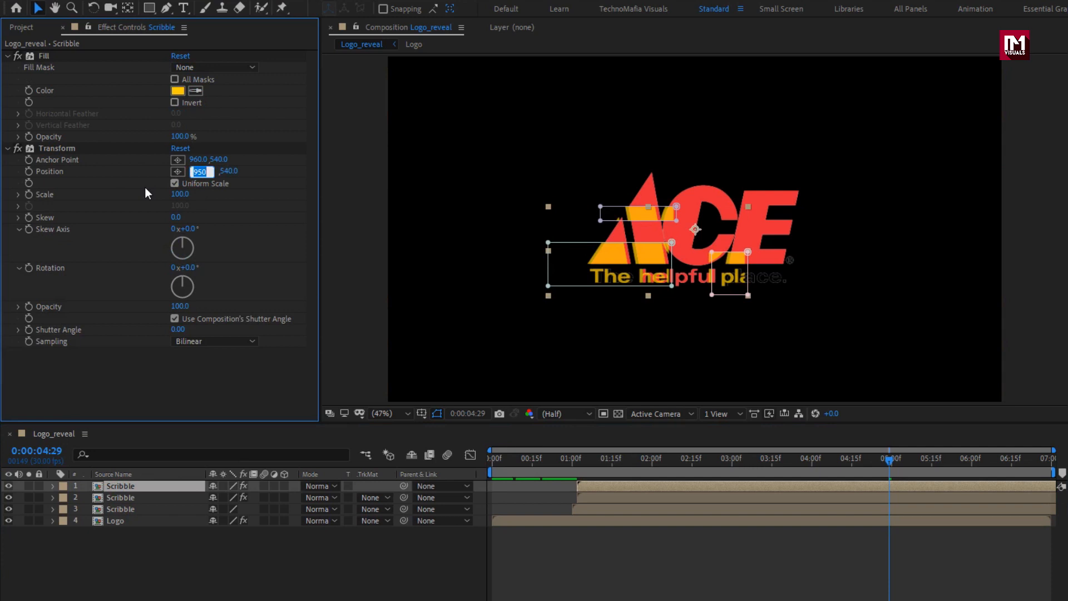
{"action": "type", "text": "9"}
{"action": "key", "text": "Return"}
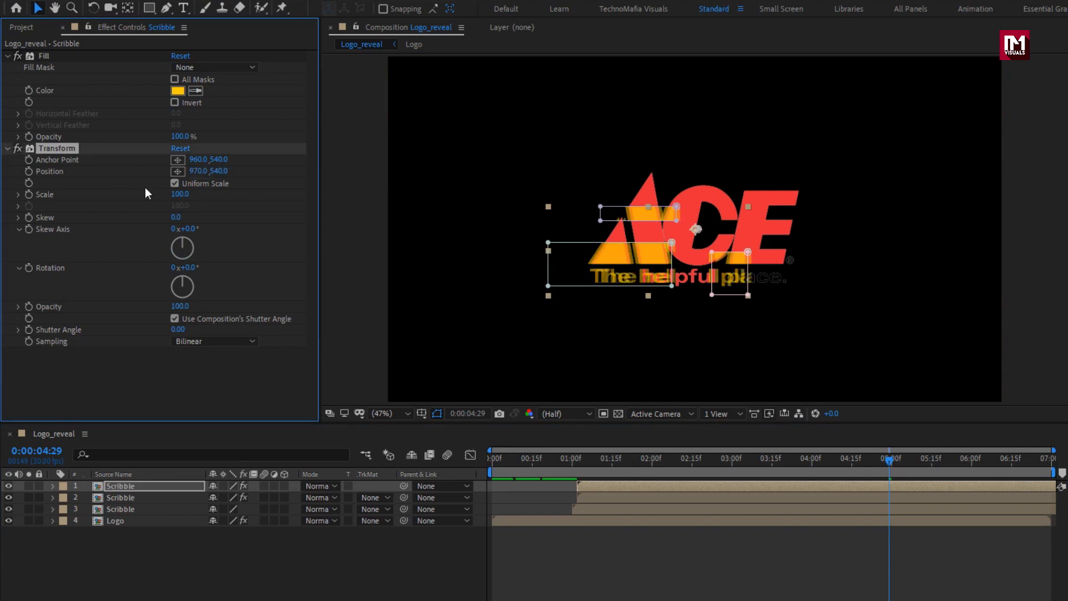
Delete all the masks from the topmost Scribble copy.
{"action": "left_click", "coordinate": [115, 485]}
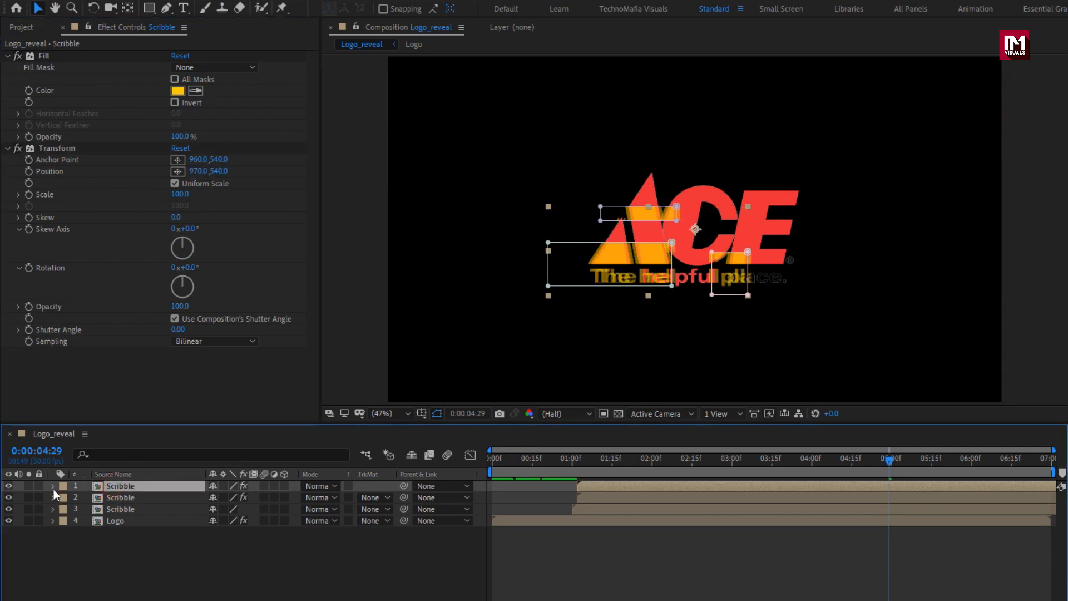
{"action": "left_click", "coordinate": [53, 487]}
{"action": "left_click", "coordinate": [86, 497]}
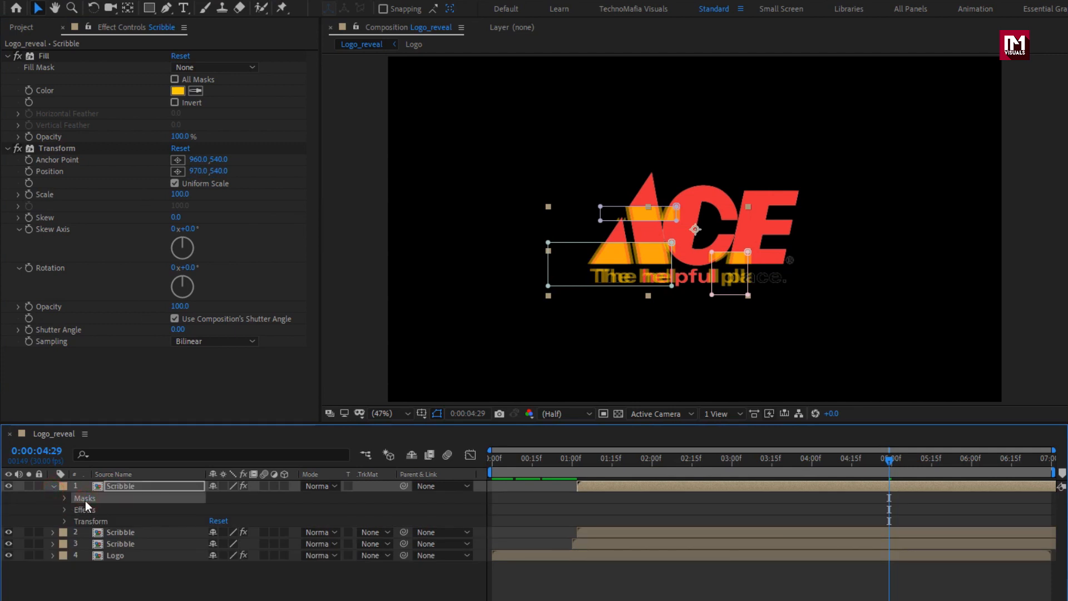
{"action": "key", "text": "Delete"}
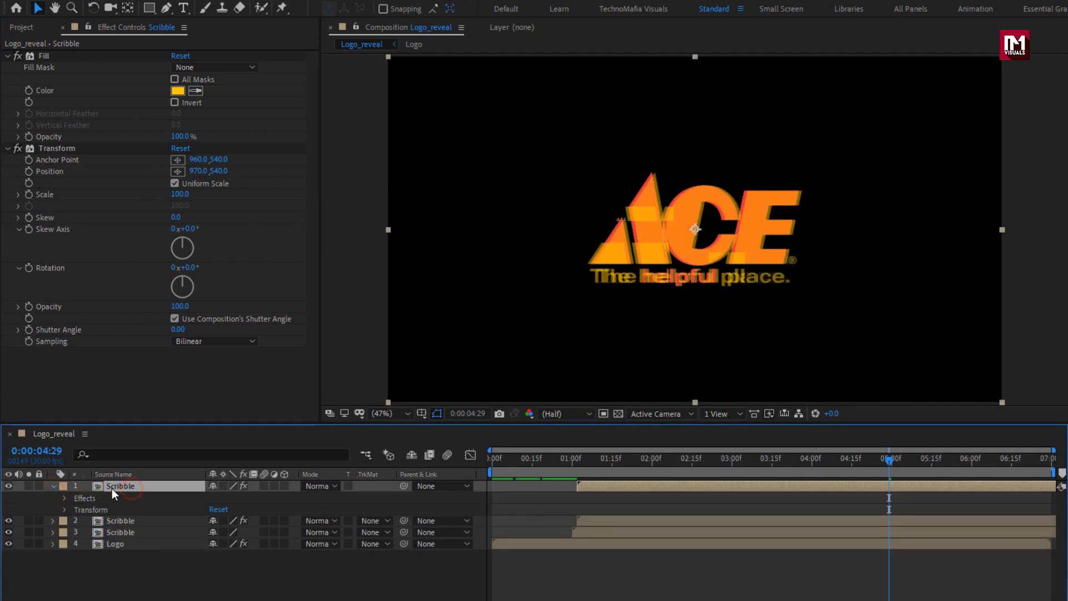
Draw three rectangular masks on the topmost Scribble layer over the tops of C and E, their lower middle, and the tagline's end.
{"action": "left_click", "coordinate": [148, 8]}
{"action": "left_click_drag", "start_coordinate": [643, 181], "coordinate": [810, 179]}
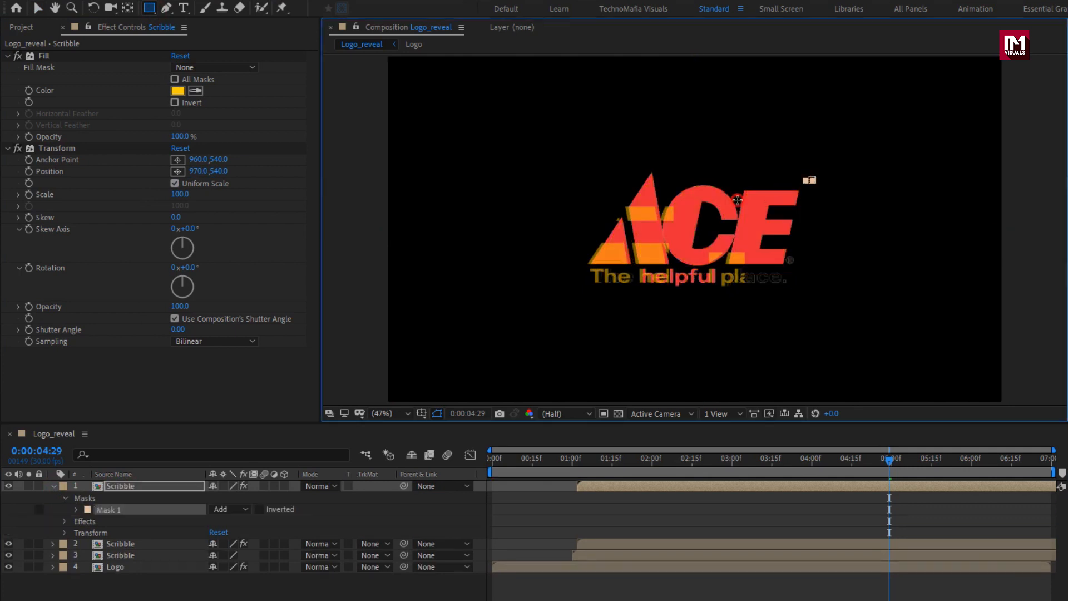
{"action": "left_click_drag", "start_coordinate": [738, 199], "coordinate": [669, 197]}
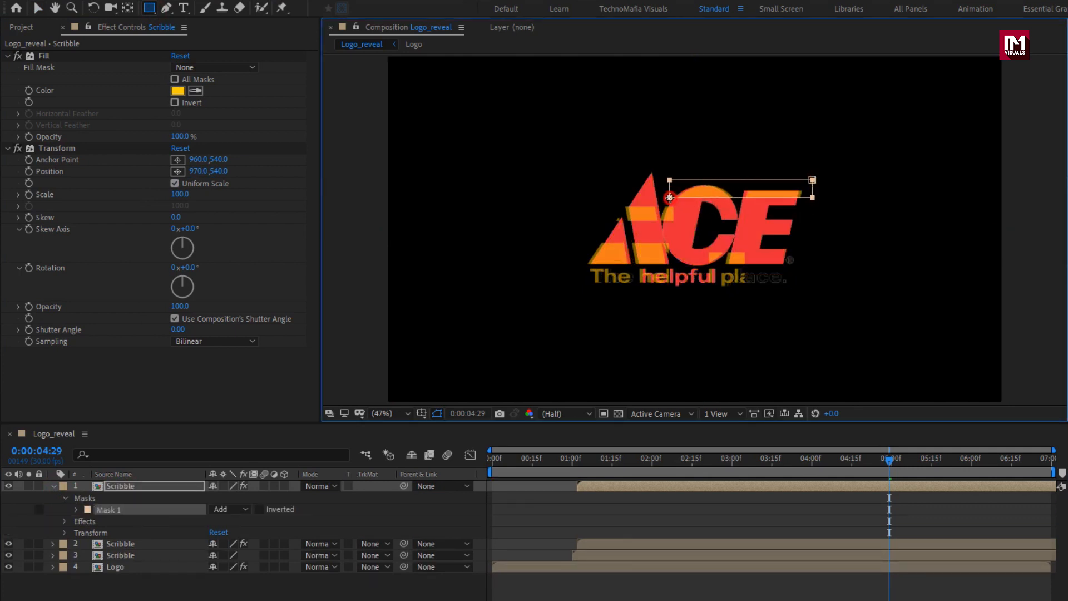
{"action": "left_click_drag", "start_coordinate": [796, 233], "coordinate": [685, 247]}
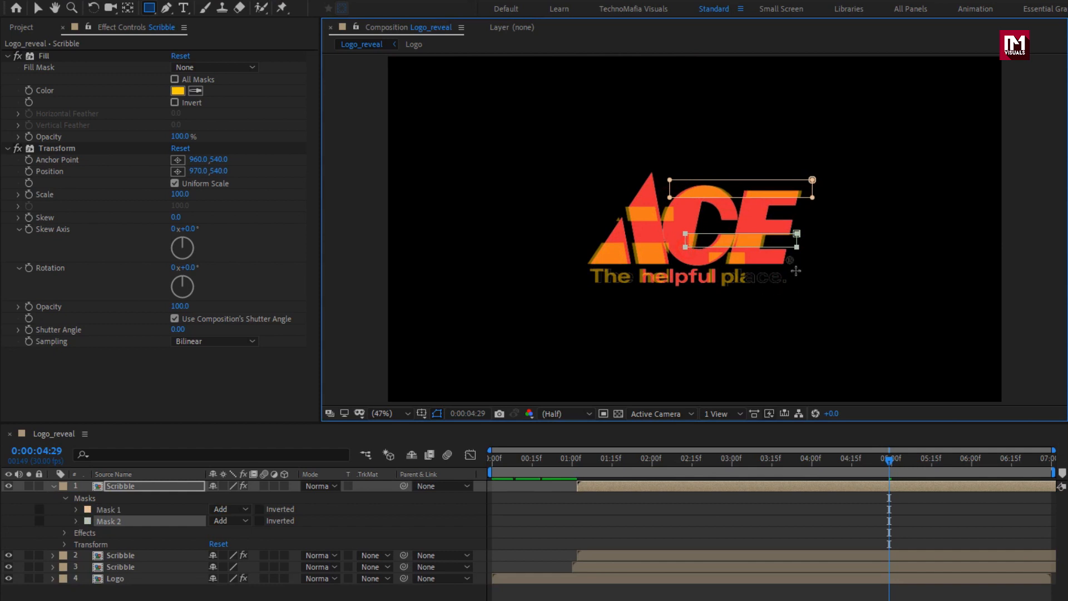
{"action": "left_click_drag", "start_coordinate": [799, 265], "coordinate": [772, 285]}
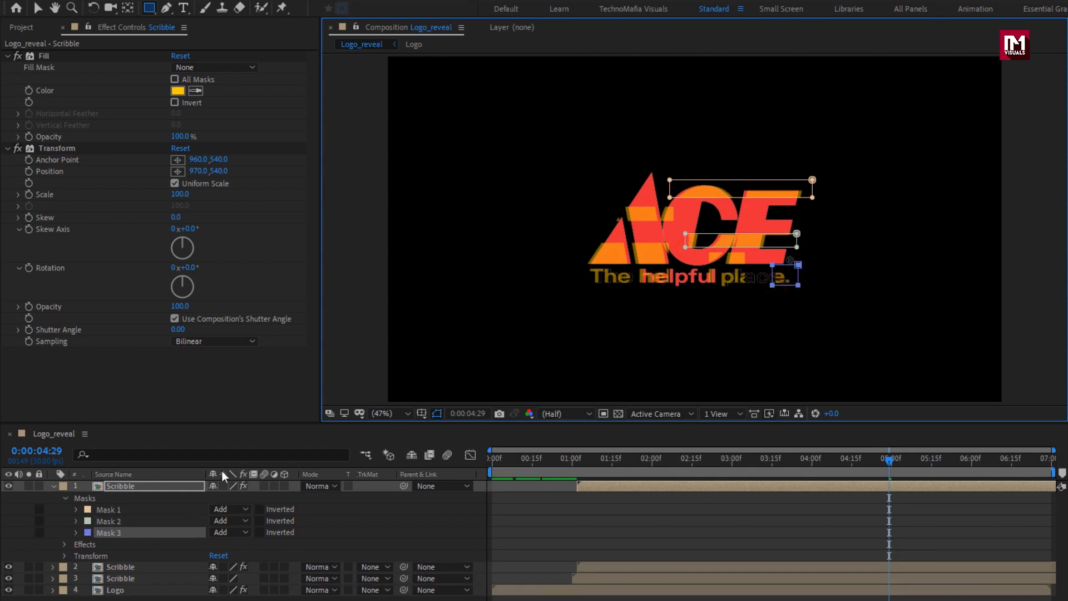
{"action": "left_click", "coordinate": [52, 486]}
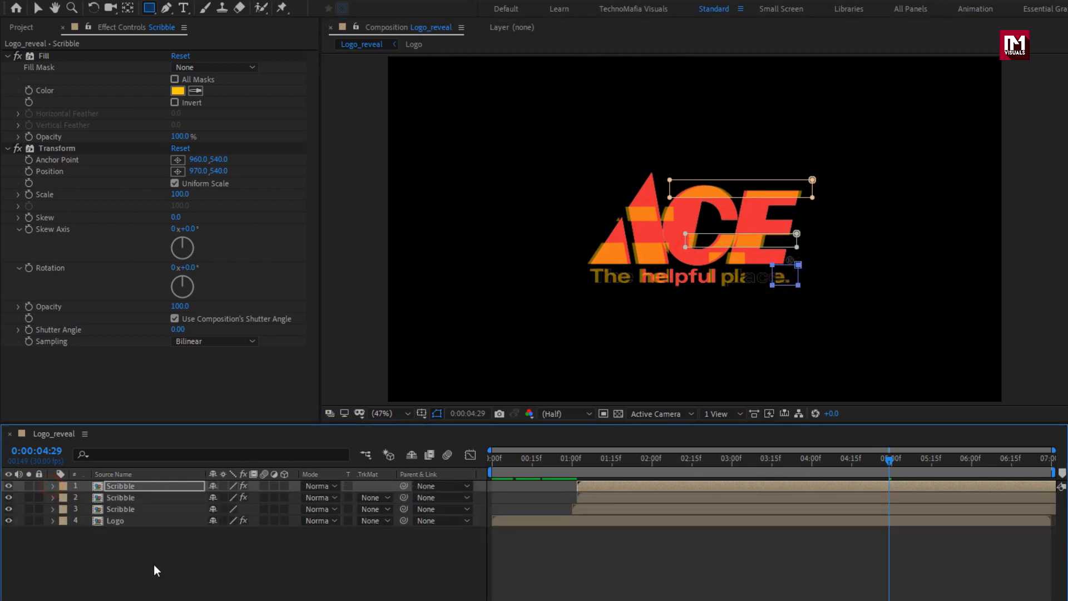
{"action": "left_click", "coordinate": [154, 565]}
Shift the topmost Scribble layer to start at 0:00:01:00 and scrub through the animation.
{"action": "left_click", "coordinate": [584, 484]}
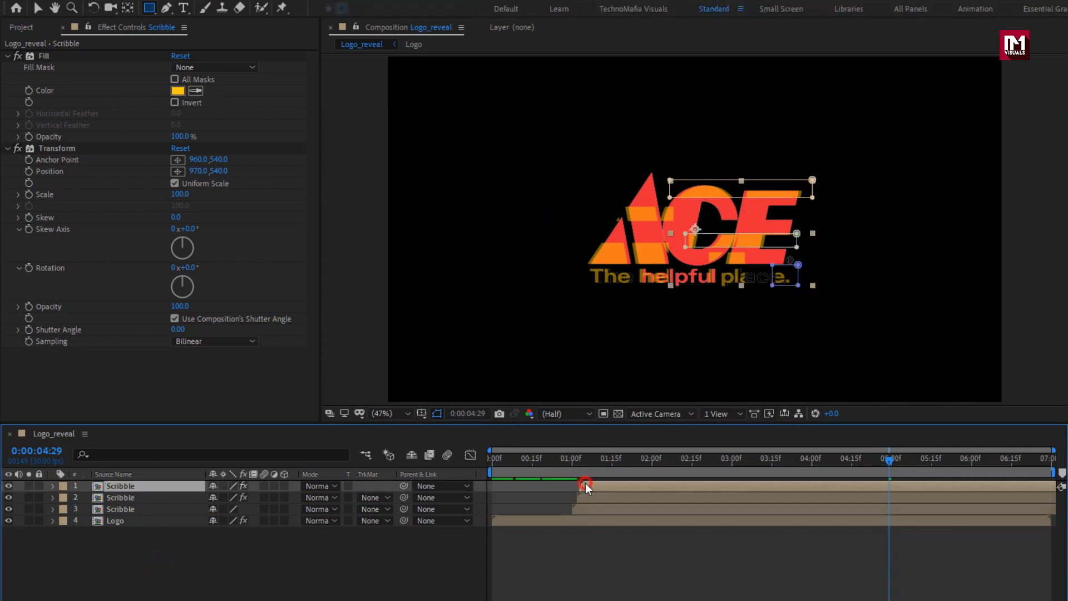
{"action": "mouse_move", "coordinate": [586, 483]}
{"action": "left_mouse_down"}
{"action": "mouse_move", "coordinate": [576, 483]}
{"action": "mouse_move", "coordinate": [612, 460]}
{"action": "mouse_move", "coordinate": [939, 448]}
{"action": "left_mouse_up"}
{"action": "left_click", "coordinate": [557, 462]}
{"action": "left_click", "coordinate": [291, 565]}
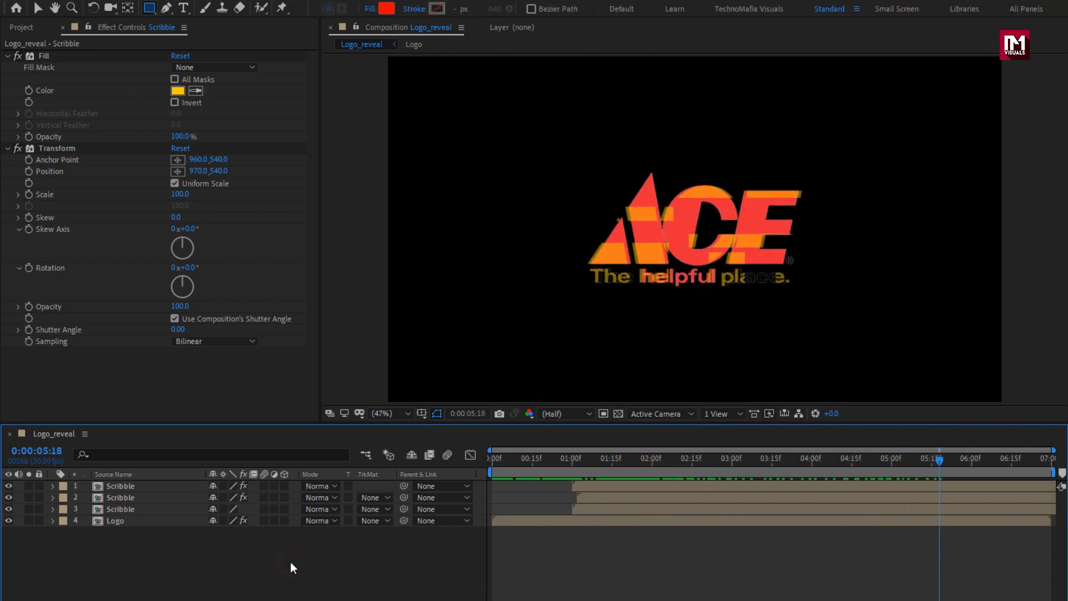
Add the Scribble composition from the project as a new top layer in Logo_reveal.
{"action": "left_click", "coordinate": [22, 27]}
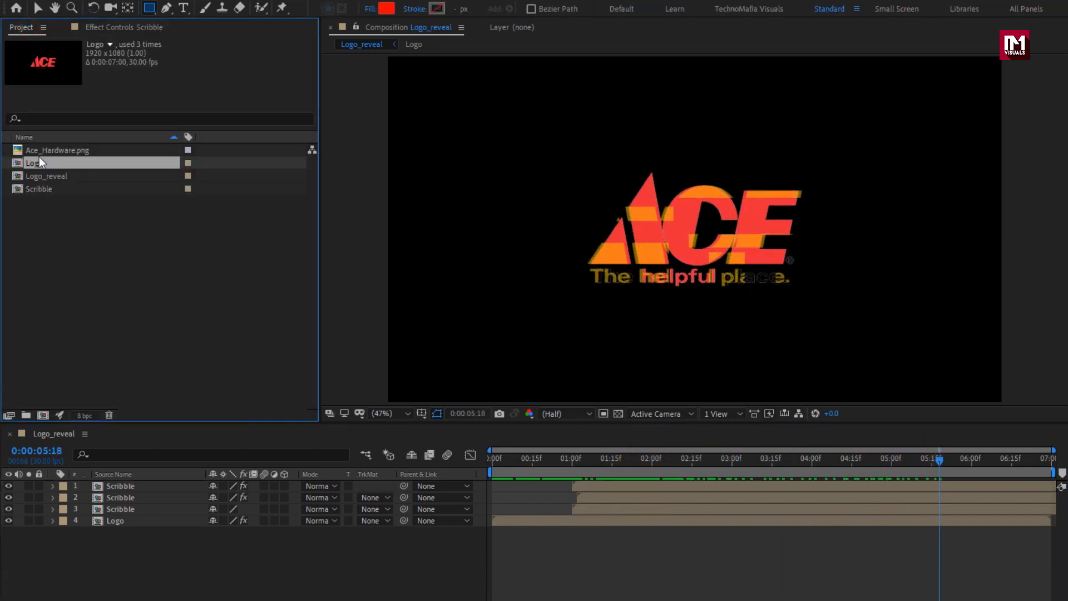
{"action": "left_click", "coordinate": [42, 189]}
{"action": "mouse_move", "coordinate": [34, 189]}
{"action": "left_mouse_down"}
{"action": "mouse_move", "coordinate": [145, 434]}
{"action": "mouse_move", "coordinate": [143, 482]}
{"action": "left_mouse_up"}
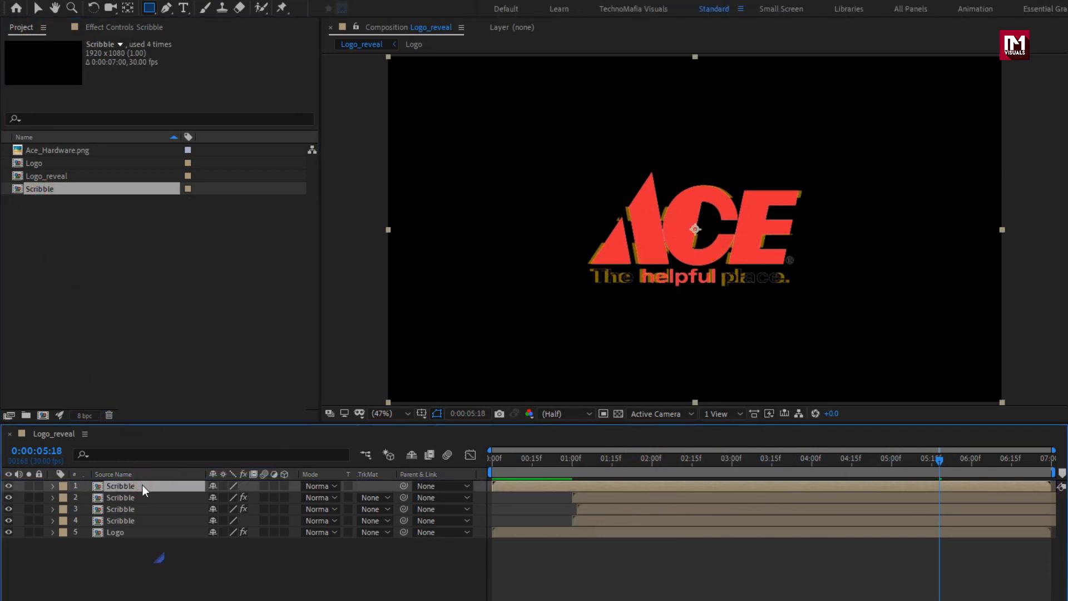
Keyframe the new Scribble layer's opacity from 0% at 0:00:03:00 to 100% at 0:00:03:15 and check the fade.
{"action": "key", "text": "t"}
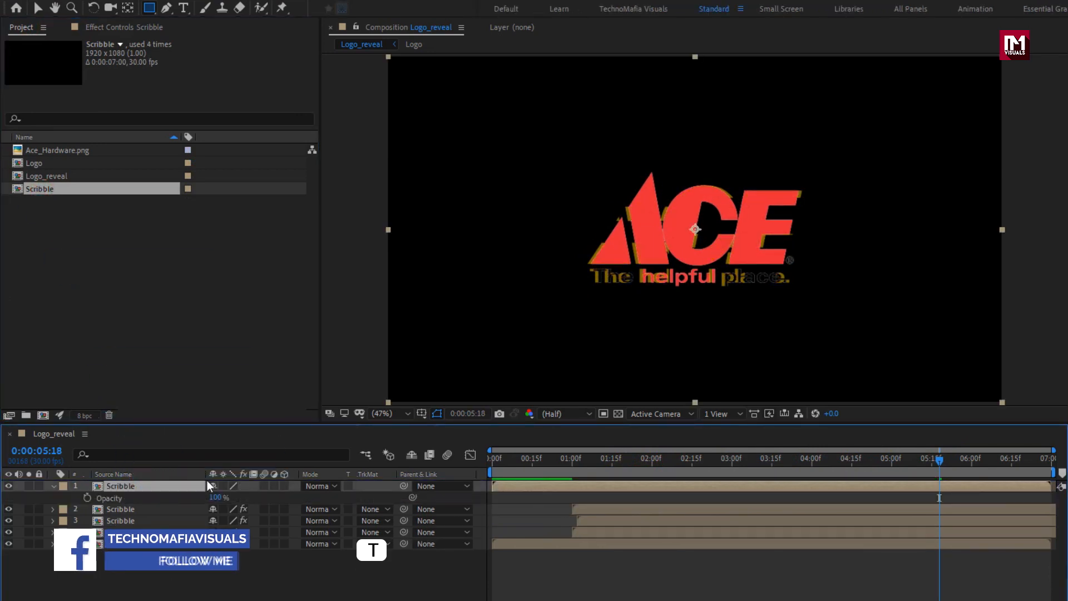
{"action": "left_click", "coordinate": [530, 466]}
{"action": "mouse_move", "coordinate": [530, 466]}
{"action": "left_mouse_down"}
{"action": "mouse_move", "coordinate": [541, 468]}
{"action": "mouse_move", "coordinate": [521, 468]}
{"action": "mouse_move", "coordinate": [811, 468]}
{"action": "mouse_move", "coordinate": [777, 467]}
{"action": "left_mouse_up"}
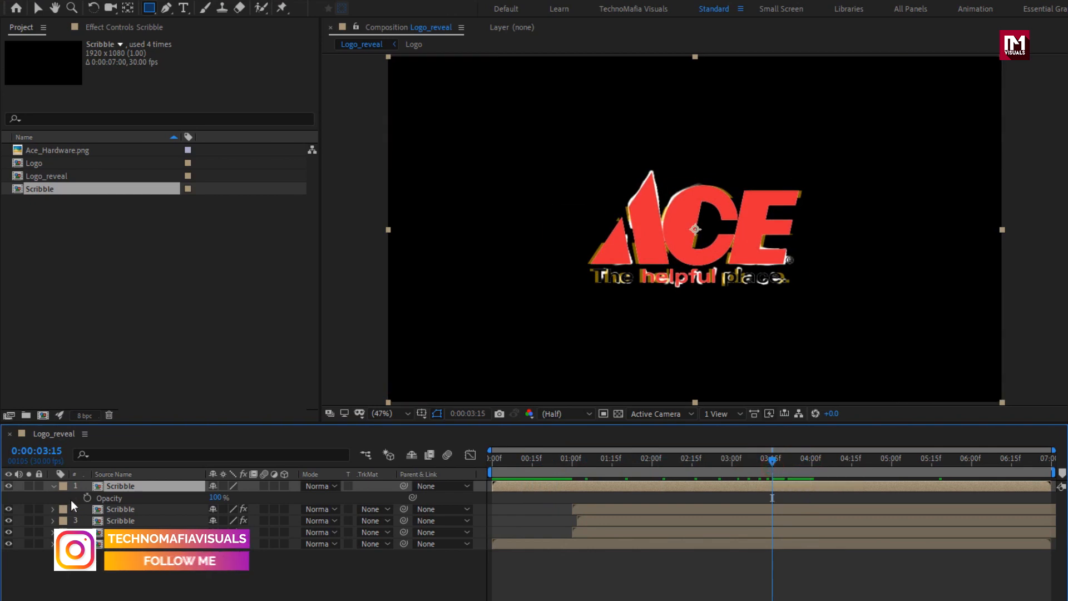
{"action": "left_click", "coordinate": [87, 497]}
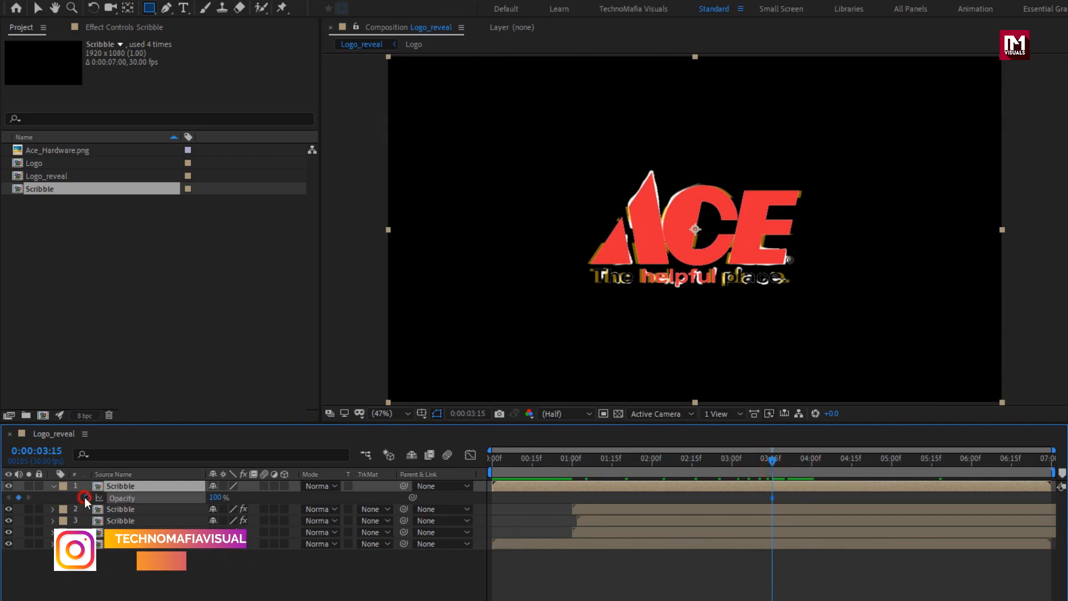
{"action": "left_click", "coordinate": [731, 466]}
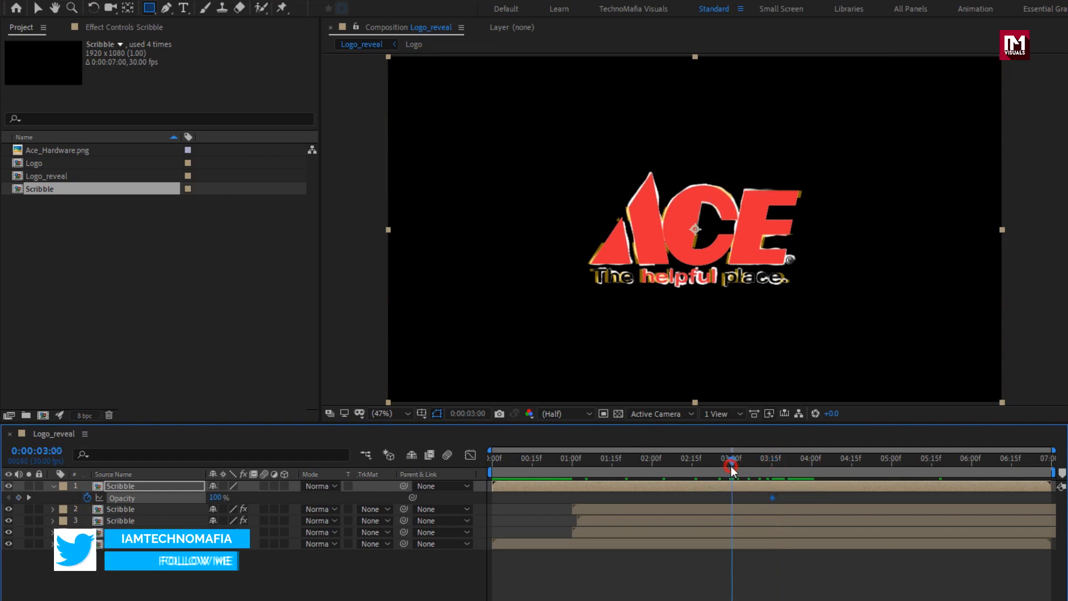
{"action": "left_click_drag", "start_coordinate": [214, 497], "coordinate": [42, 510]}
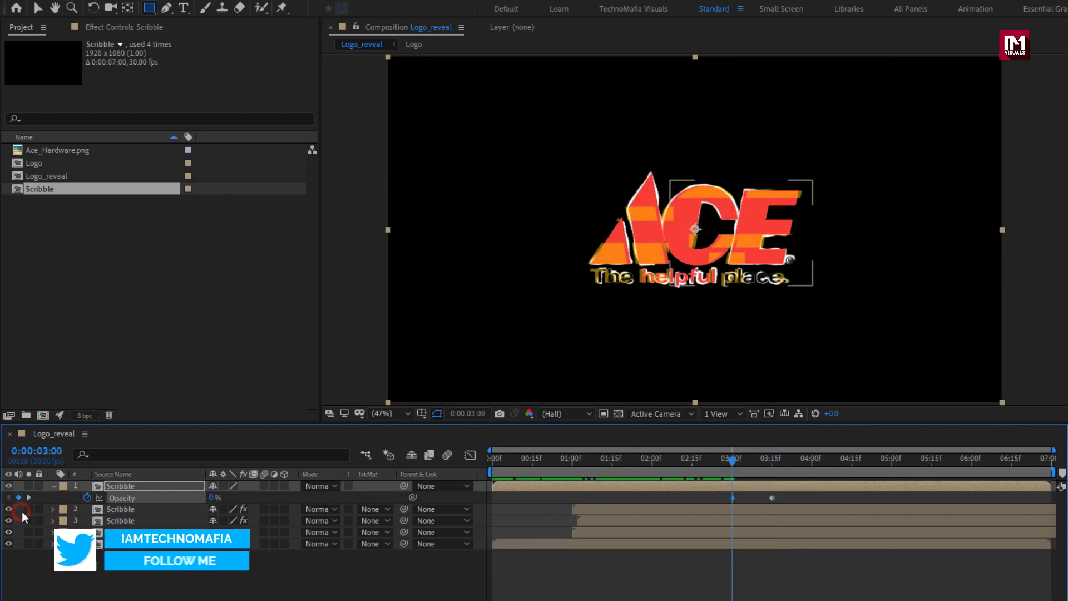
{"action": "mouse_move", "coordinate": [733, 460]}
{"action": "left_mouse_down"}
{"action": "mouse_move", "coordinate": [857, 460]}
{"action": "mouse_move", "coordinate": [506, 449]}
{"action": "mouse_move", "coordinate": [934, 441]}
{"action": "left_mouse_up"}
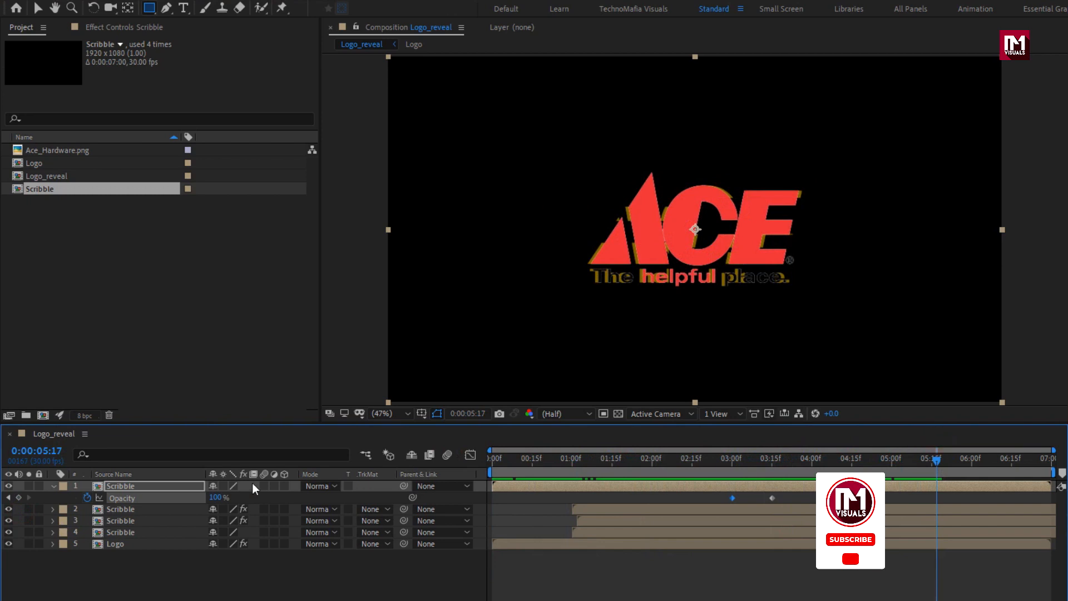
{"action": "left_click", "coordinate": [53, 486]}
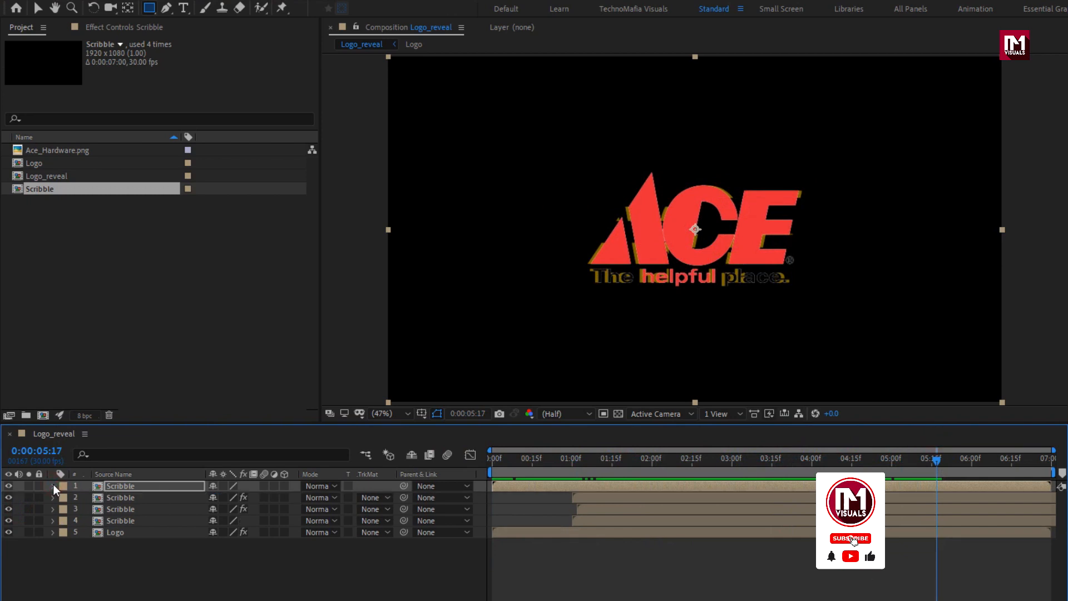
Create an adjustment layer above all layers and apply the Transform effect to it.
{"action": "right_click", "coordinate": [137, 567]}
{"action": "mouse_move", "coordinate": [173, 414]}
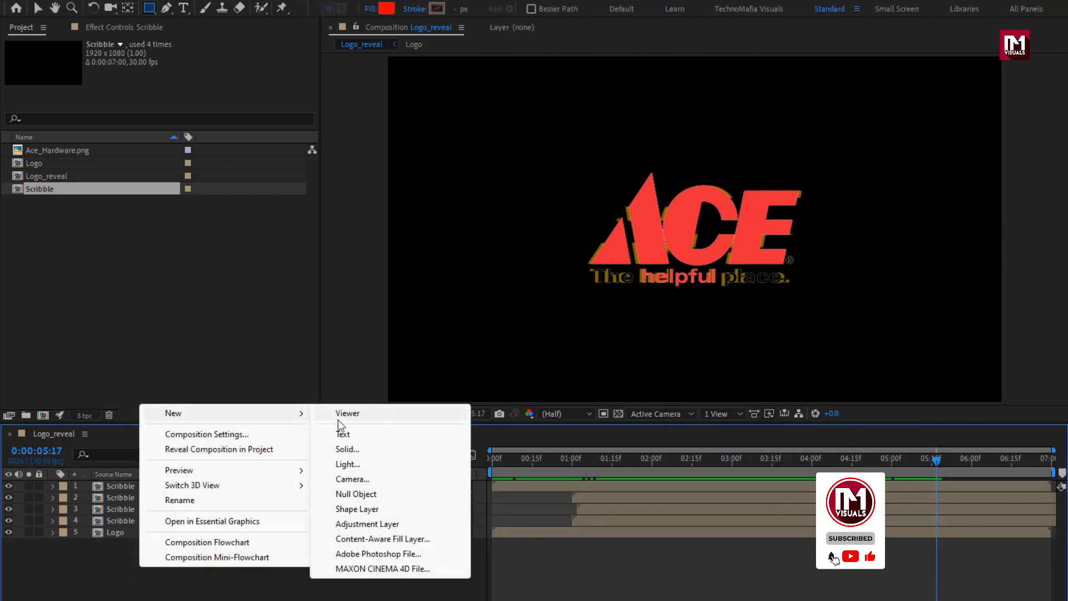
{"action": "left_click", "coordinate": [363, 521]}
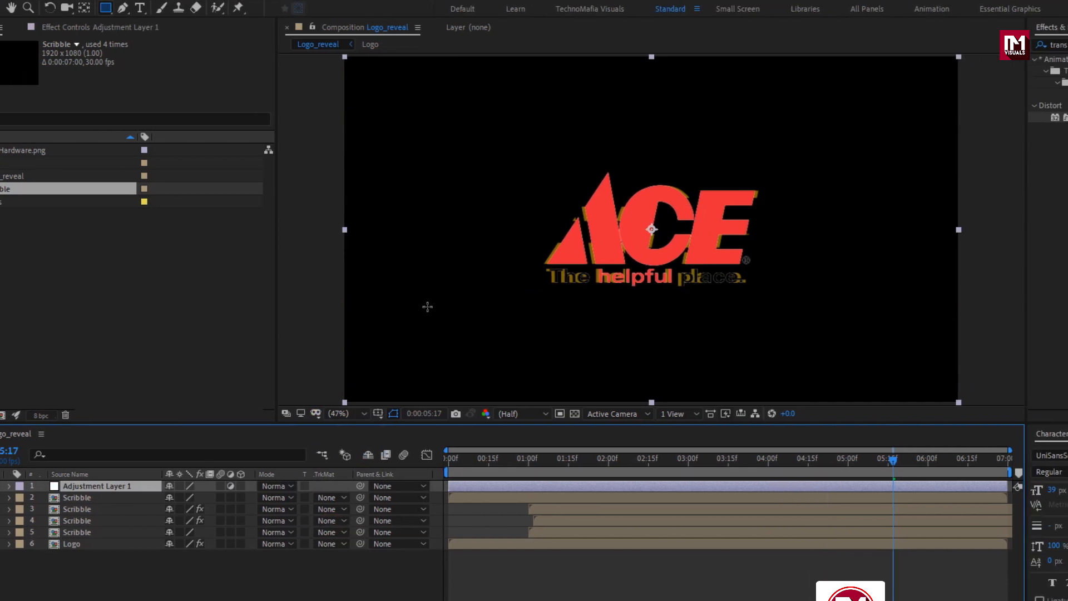
{"action": "left_click", "coordinate": [928, 47]}
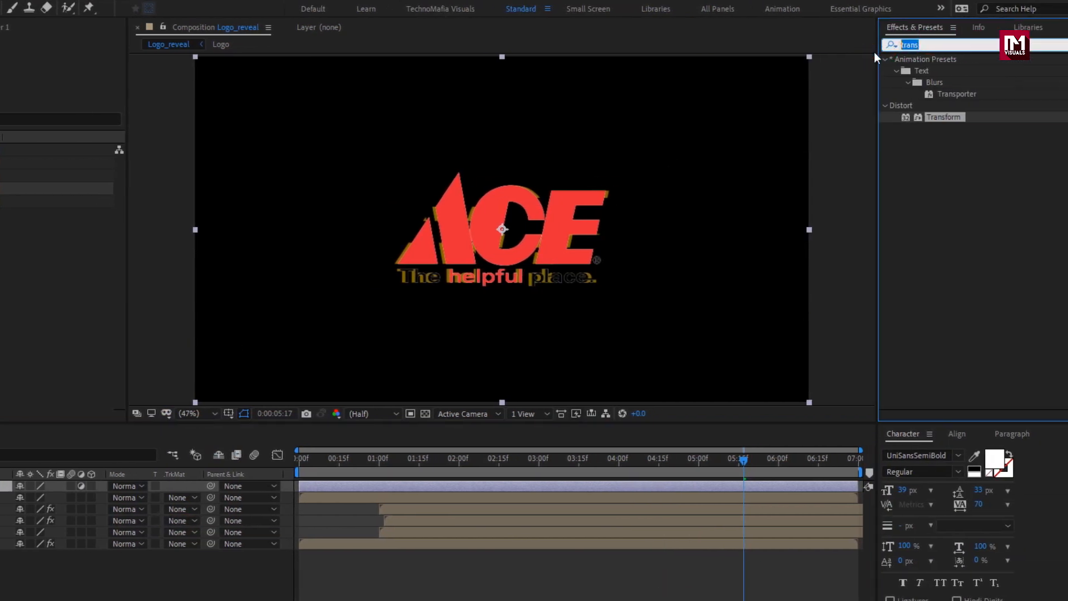
{"action": "left_click", "coordinate": [937, 117]}
{"action": "double_click", "coordinate": [941, 118]}
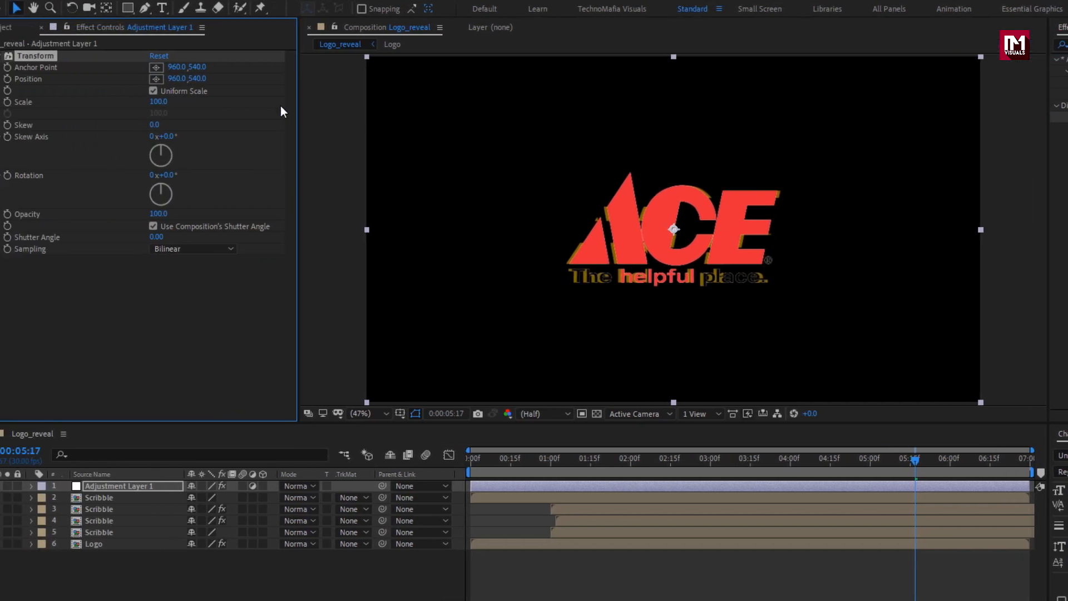
Add the expression wiggle(5,10) to the adjustment layer's Transform effect Position and preview the animation.
{"action": "key", "text": "alt"}
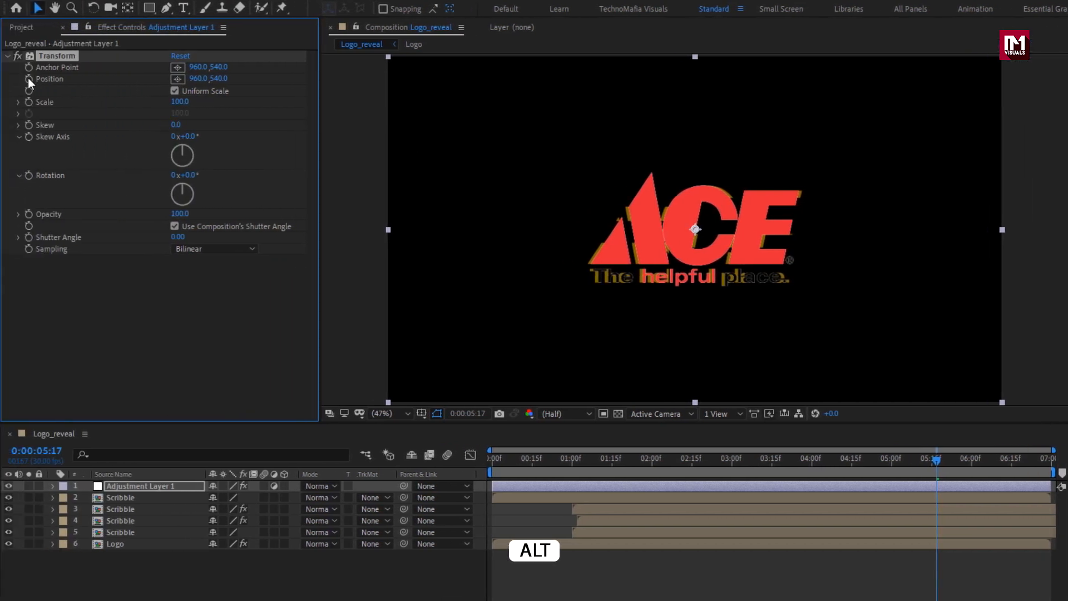
{"action": "left_click", "coordinate": [29, 79], "text": "alt"}
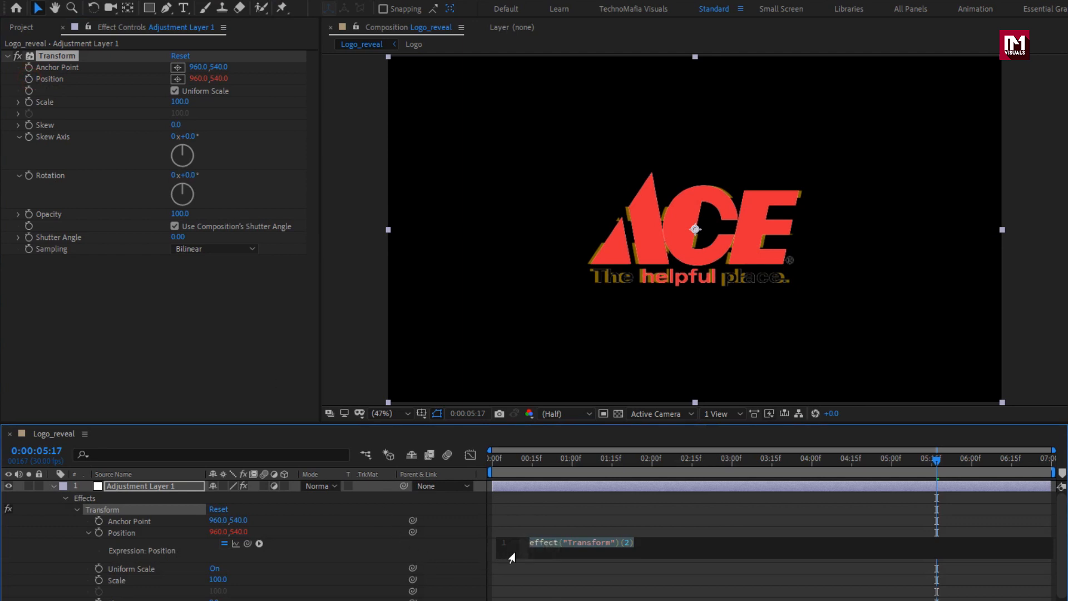
{"action": "type", "text": "wigg"}
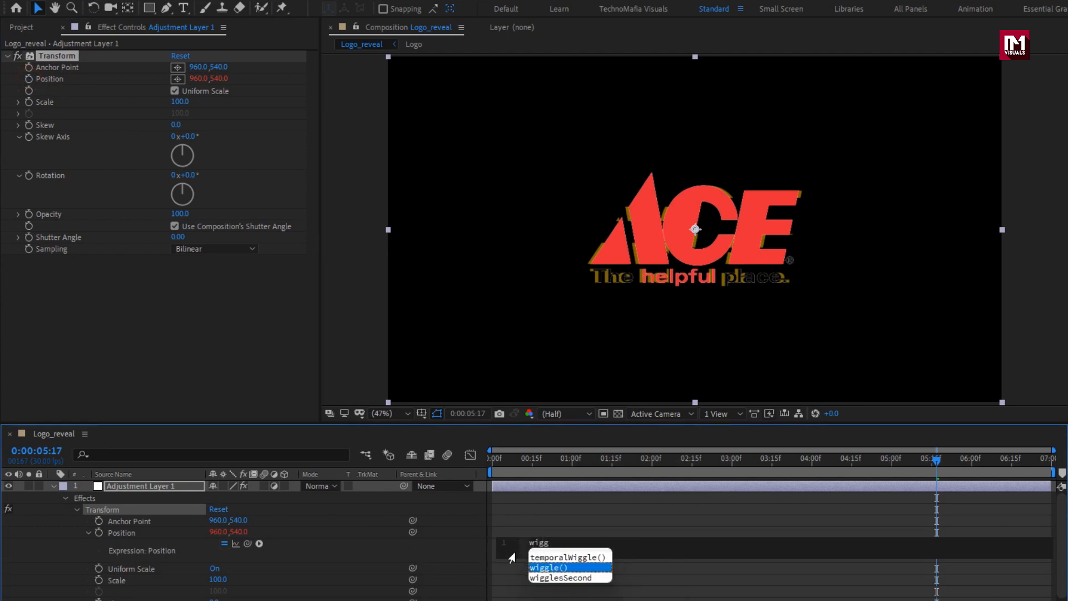
{"action": "key", "text": "Return"}
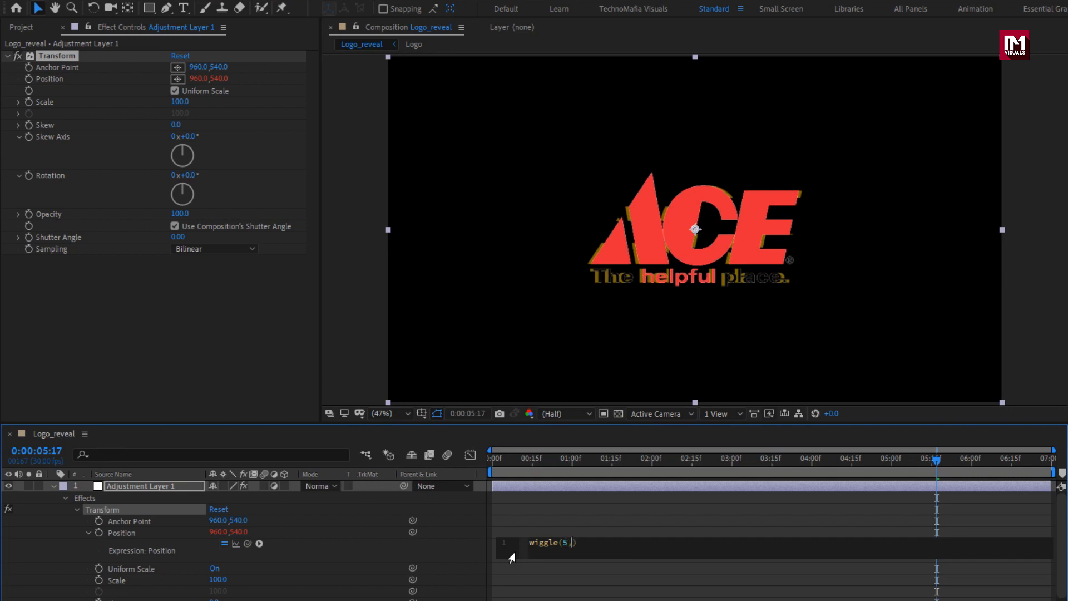
{"action": "type", "text": "5,10"}
{"action": "left_click", "coordinate": [513, 556]}
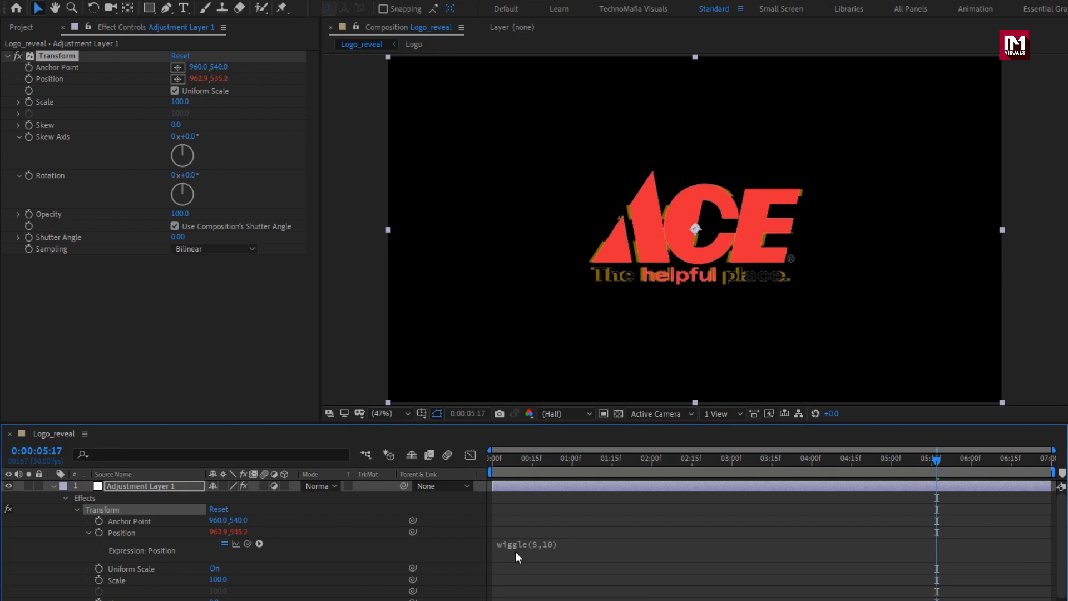
{"action": "key", "text": "space"}
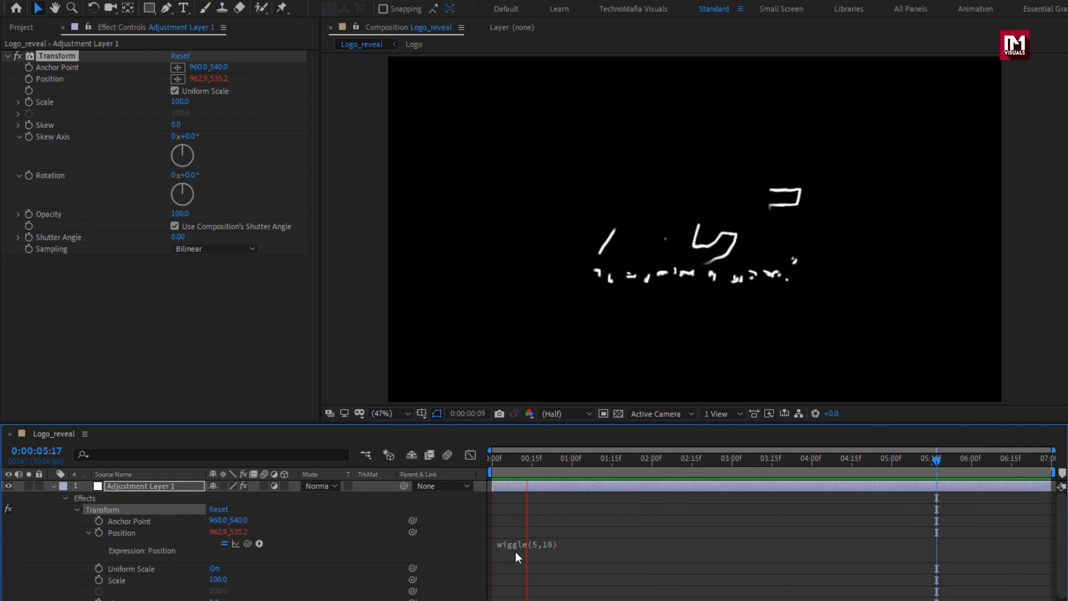
{"action": "key", "text": "space"}
Keyframe the adjustment layer's opacity from 100% at 0:00:04:00 to 0% at 0:00:05:00 and scrub through the result.
{"action": "mouse_move", "coordinate": [812, 465]}
{"action": "left_mouse_down"}
{"action": "mouse_move", "coordinate": [870, 464]}
{"action": "mouse_move", "coordinate": [811, 477]}
{"action": "left_mouse_up"}
{"action": "key", "text": "t"}
{"action": "left_click", "coordinate": [144, 487]}
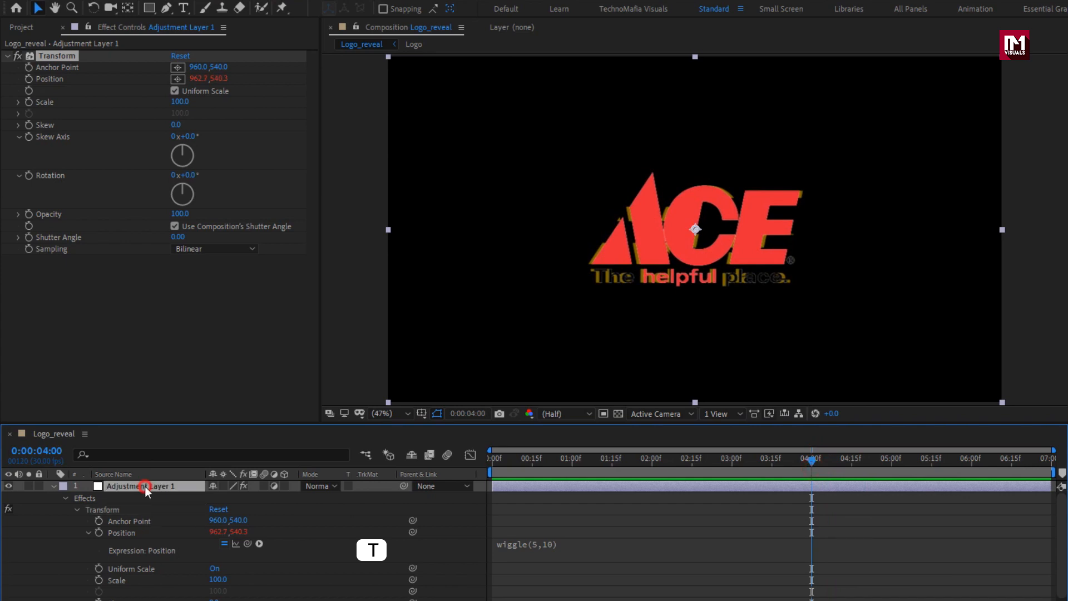
{"action": "key", "text": "t"}
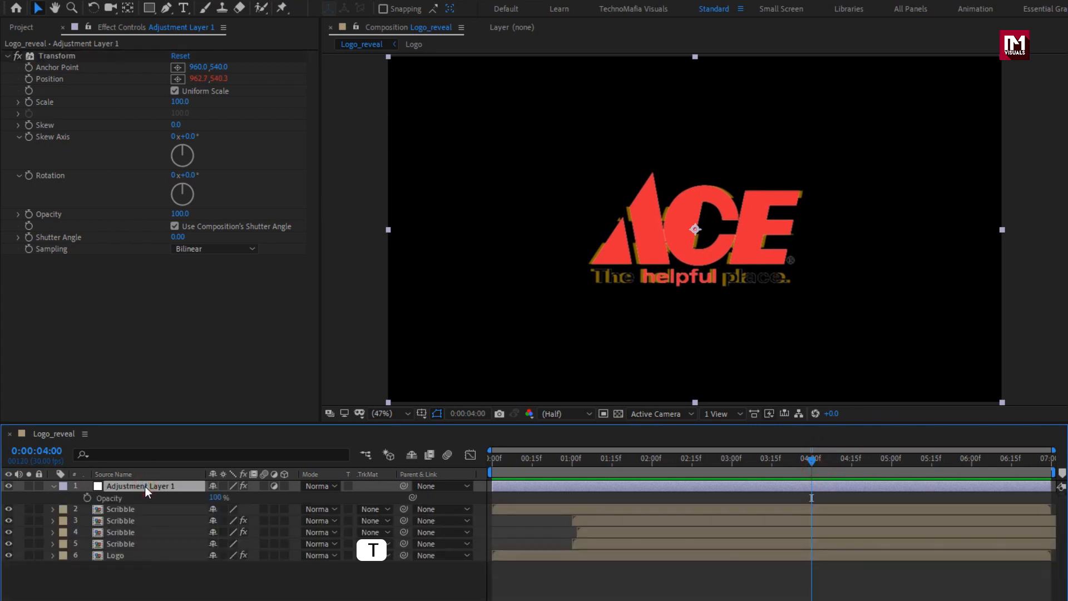
{"action": "left_click", "coordinate": [87, 498]}
{"action": "left_click", "coordinate": [889, 462]}
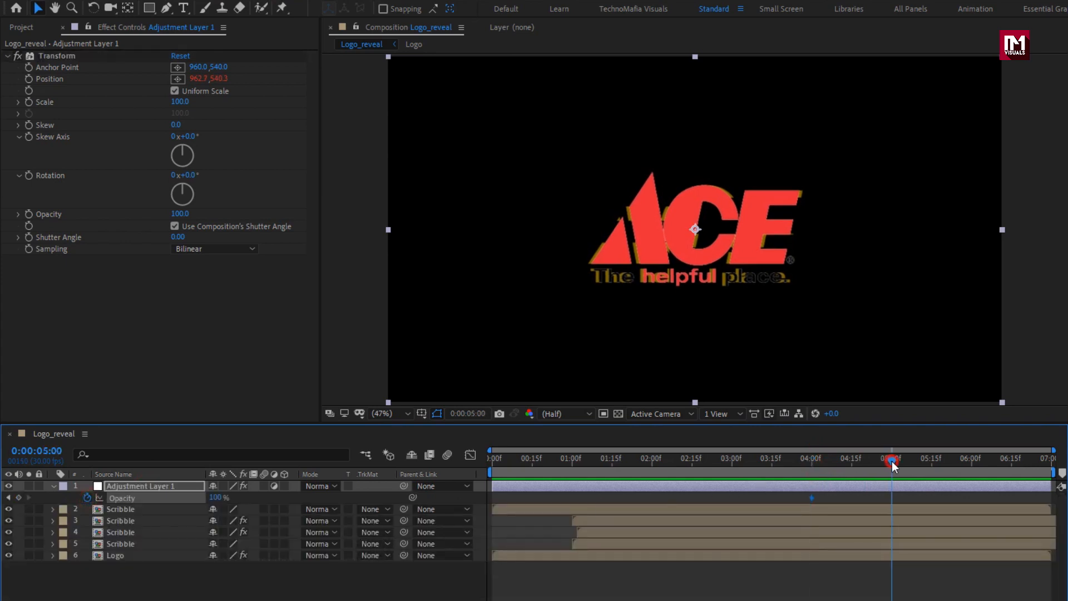
{"action": "left_click_drag", "start_coordinate": [216, 498], "coordinate": [45, 498]}
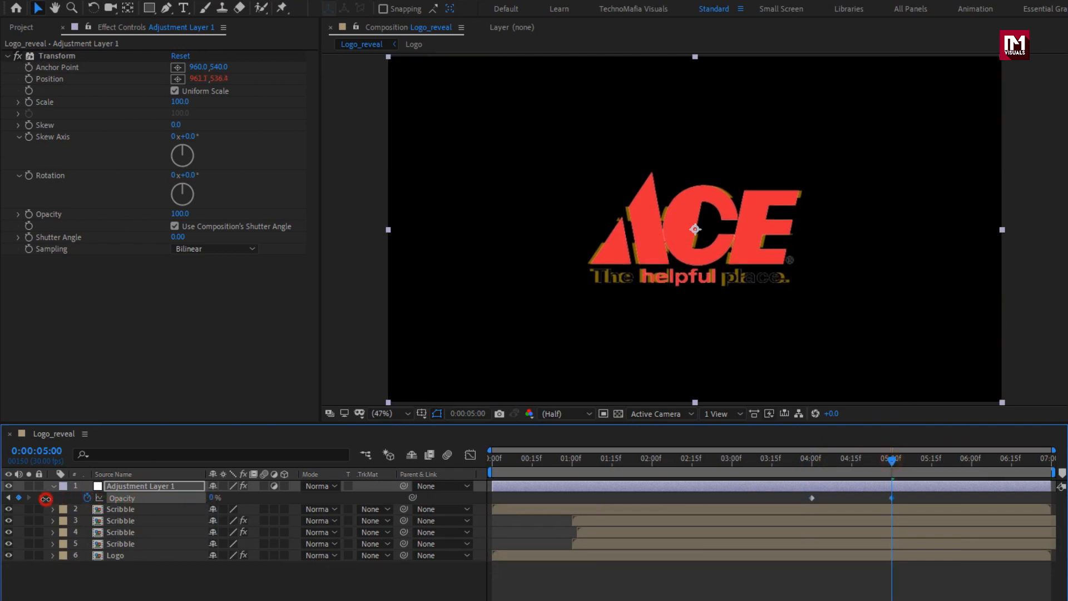
{"action": "left_click_drag", "start_coordinate": [604, 466], "coordinate": [968, 467]}
{"action": "left_click_drag", "start_coordinate": [1039, 465], "coordinate": [928, 480]}
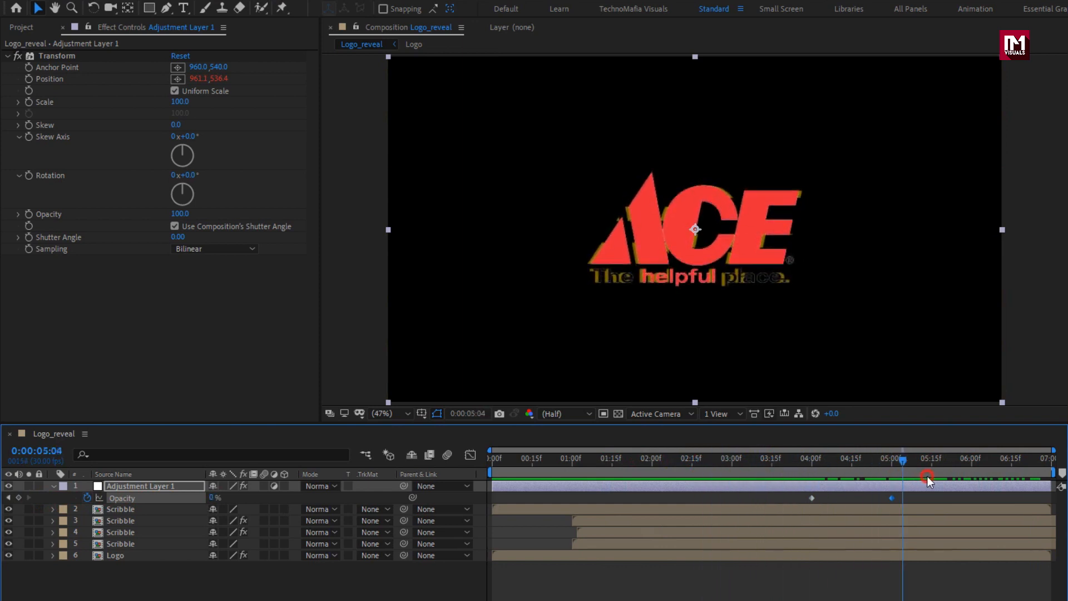
Pre-compose all layers into a composition named Scribble_reveal and make the resulting layer 3D.
{"action": "left_click", "coordinate": [52, 486]}
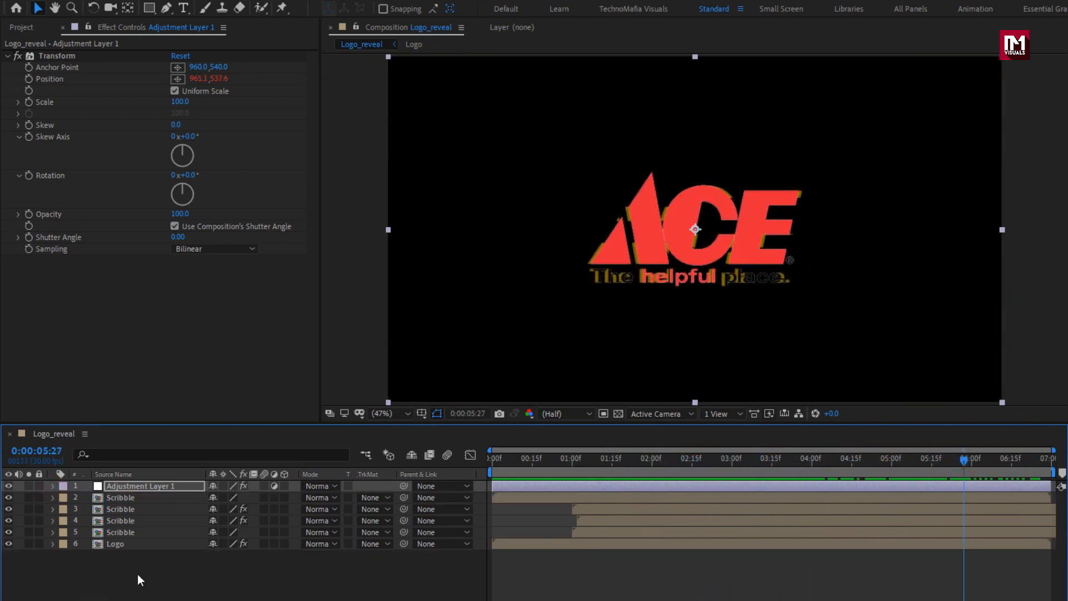
{"action": "left_click_drag", "start_coordinate": [139, 573], "coordinate": [118, 488]}
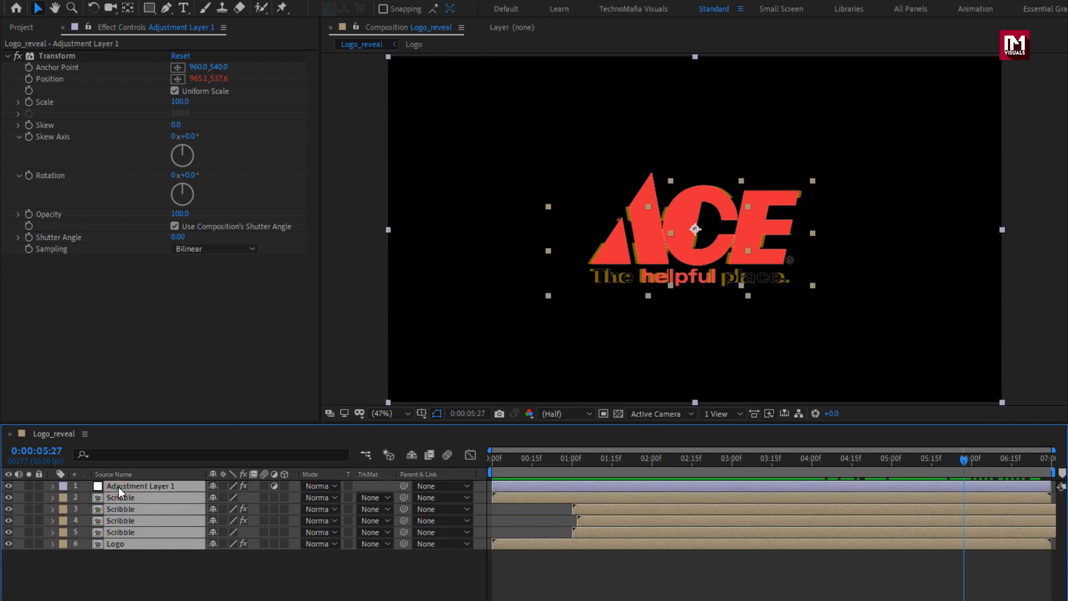
{"action": "right_click", "coordinate": [119, 486]}
{"action": "left_click", "coordinate": [153, 429]}
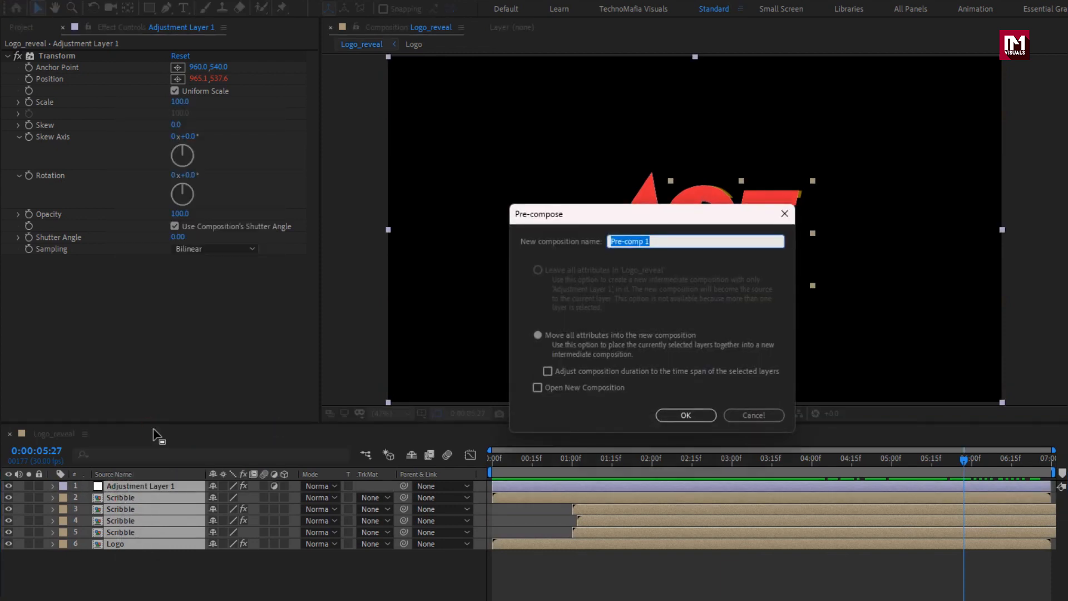
{"action": "type", "text": "Scribble_reve"}
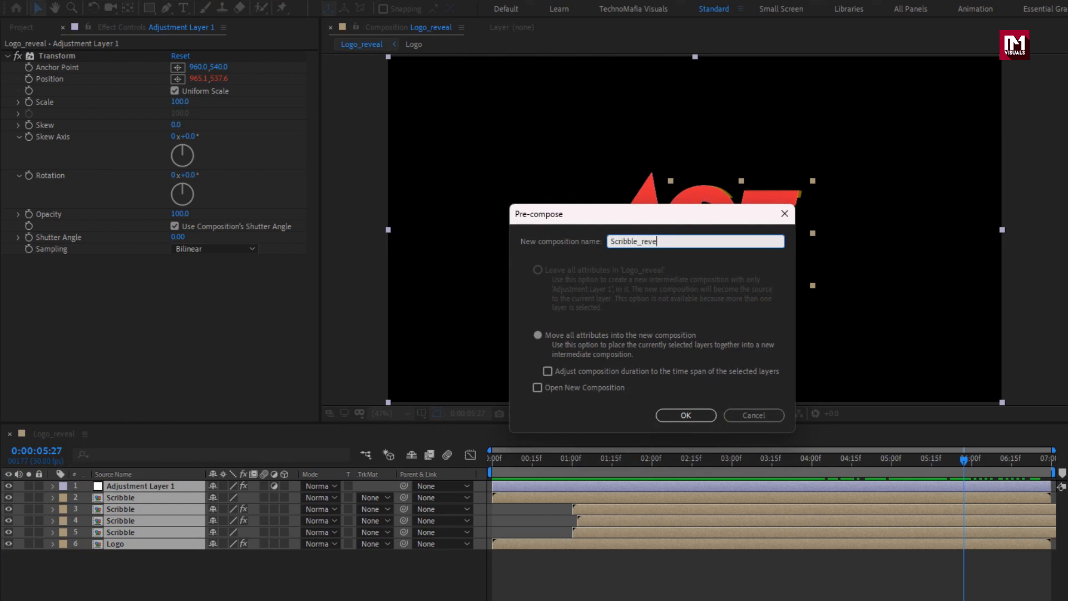
{"action": "type", "text": "al"}
{"action": "left_click", "coordinate": [666, 415]}
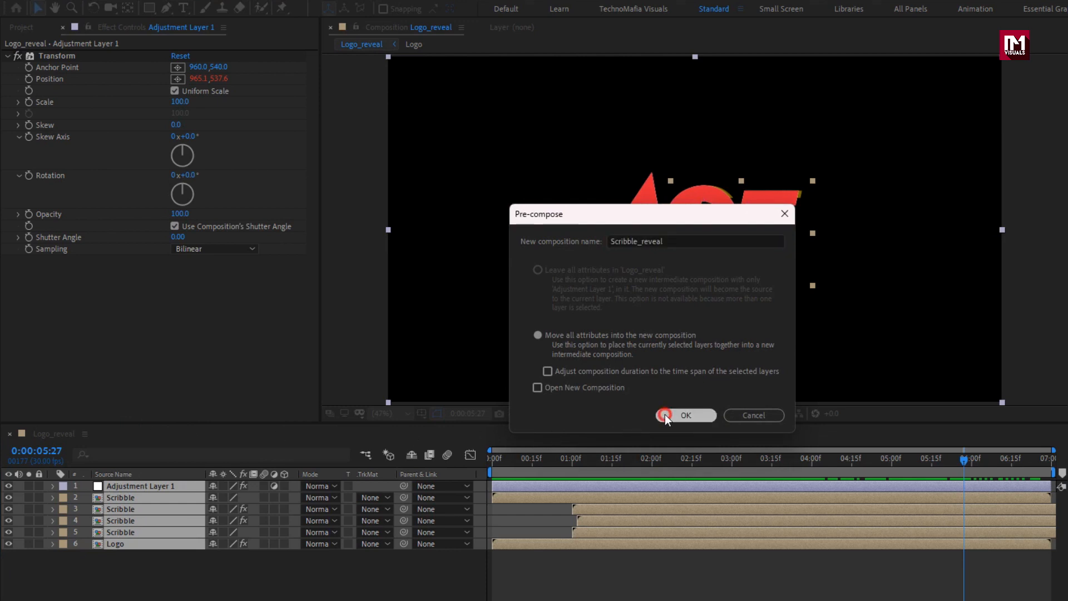
{"action": "left_click", "coordinate": [285, 486]}
Create a black 1920 x 1080 px solid named BG and place it below the Scribble_reveal layer.
{"action": "right_click", "coordinate": [203, 536]}
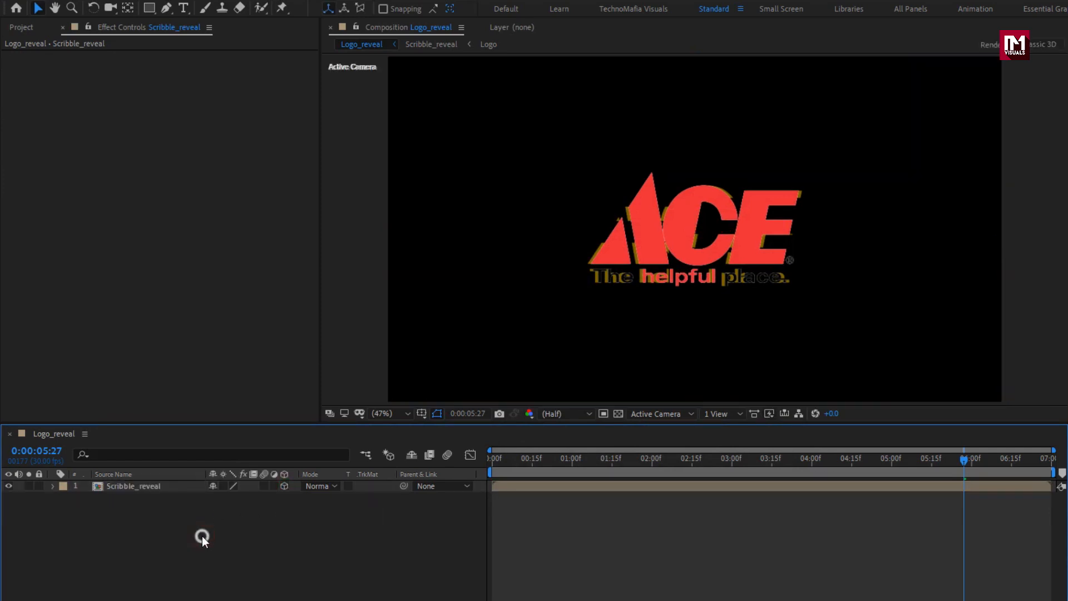
{"action": "mouse_move", "coordinate": [303, 382]}
{"action": "left_click", "coordinate": [406, 418]}
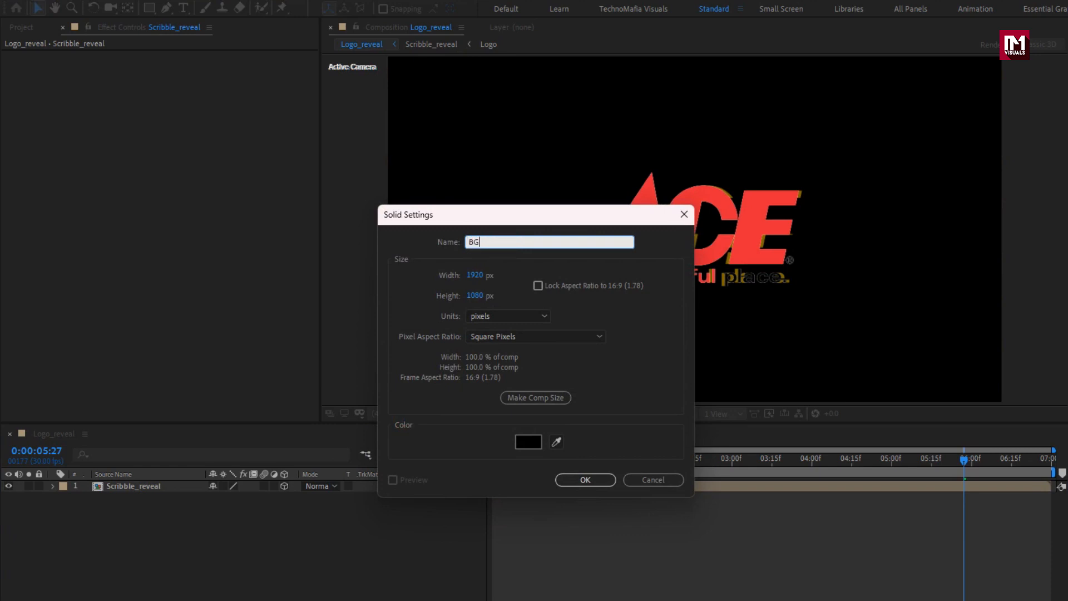
{"action": "left_click", "coordinate": [592, 477]}
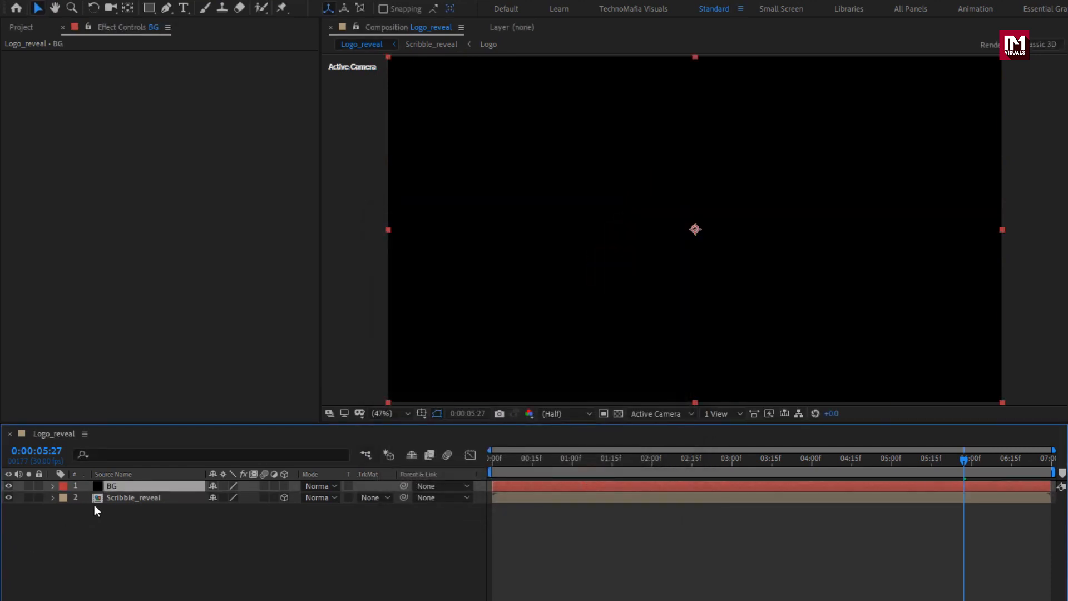
{"action": "left_click_drag", "start_coordinate": [111, 488], "coordinate": [109, 507]}
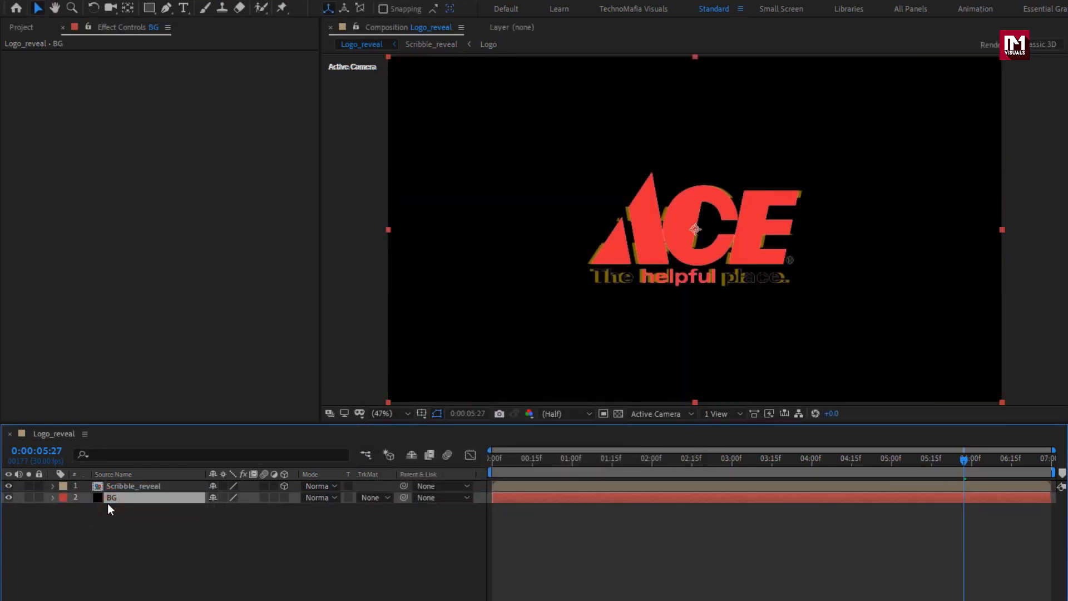
Find the Gradient Ramp effect and apply it to the BG solid.
{"action": "left_click_drag", "start_coordinate": [924, 45], "coordinate": [826, 48]}
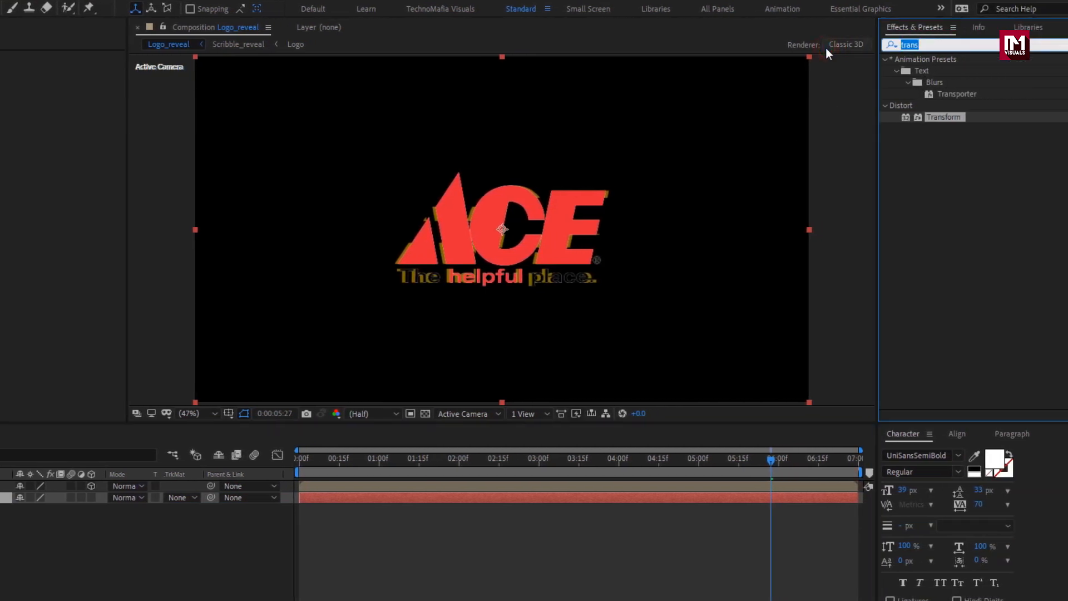
{"action": "type", "text": "ram"}
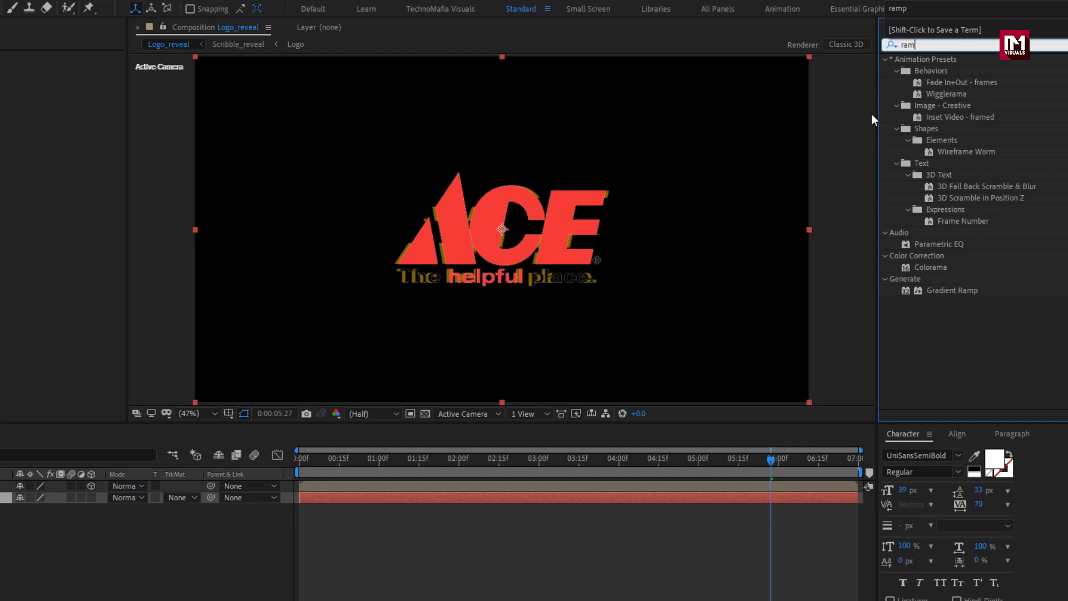
{"action": "left_click", "coordinate": [951, 290]}
{"action": "double_click", "coordinate": [953, 289]}
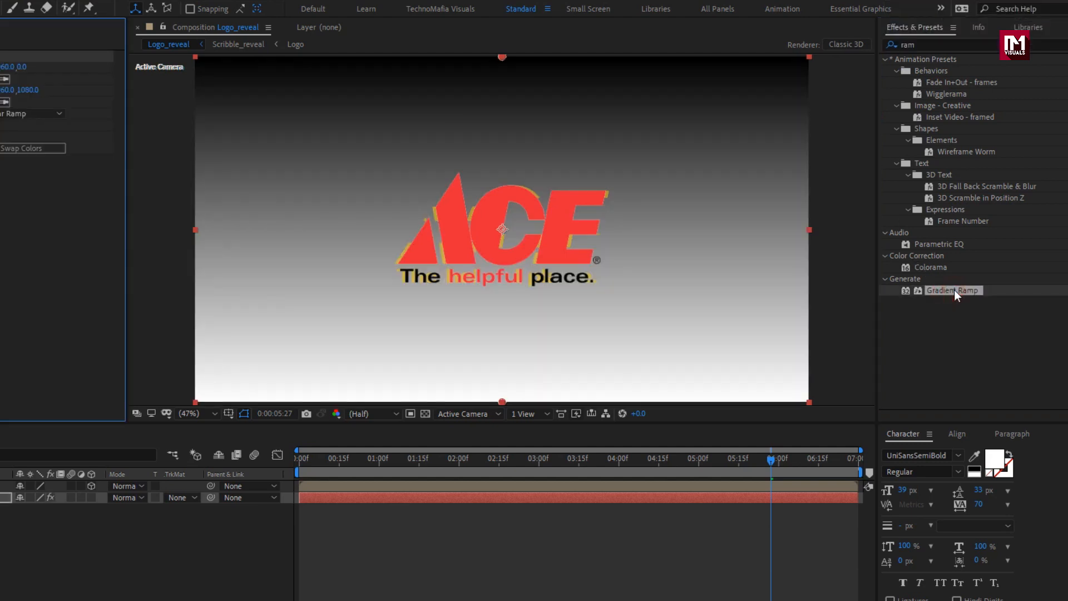
Set the Gradient Ramp's end color to 131313 and its start color to 090909.
{"action": "left_click", "coordinate": [177, 102]}
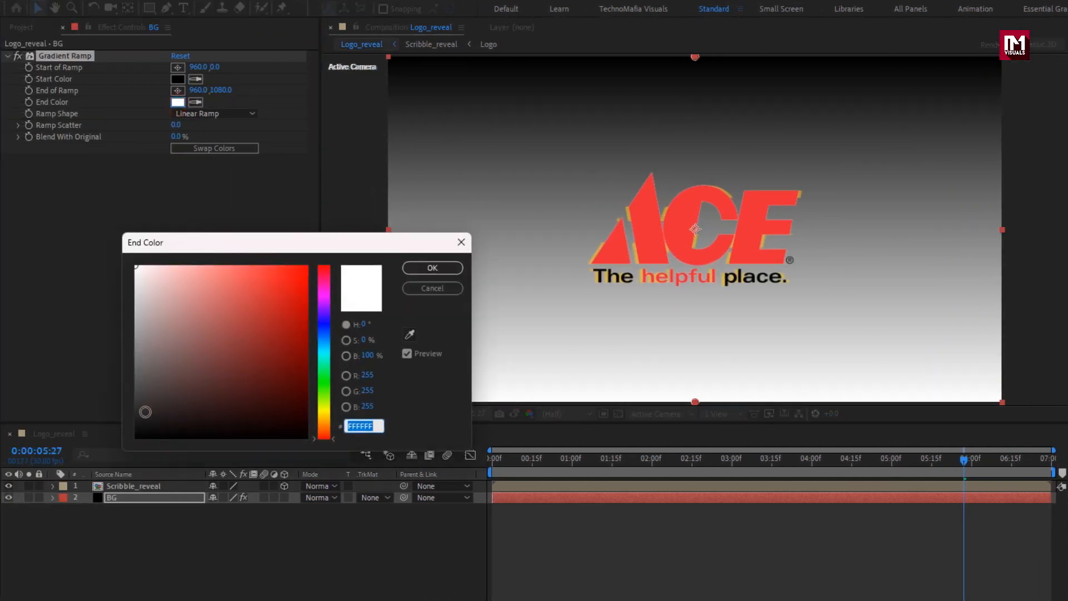
{"action": "left_click", "coordinate": [133, 430]}
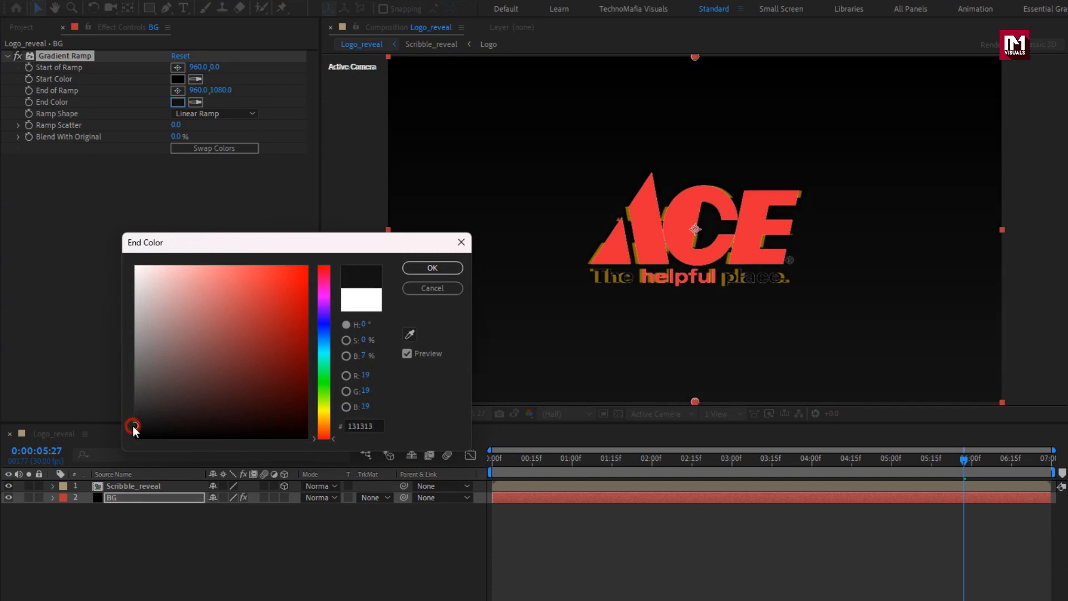
{"action": "left_click", "coordinate": [418, 269]}
{"action": "left_click", "coordinate": [177, 79]}
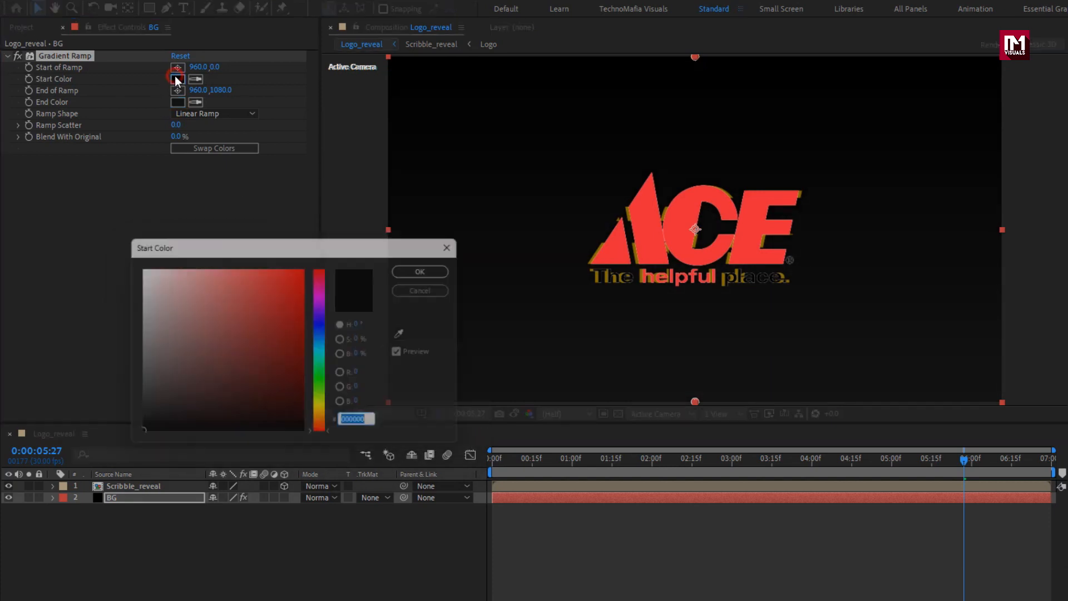
{"action": "left_click", "coordinate": [136, 428]}
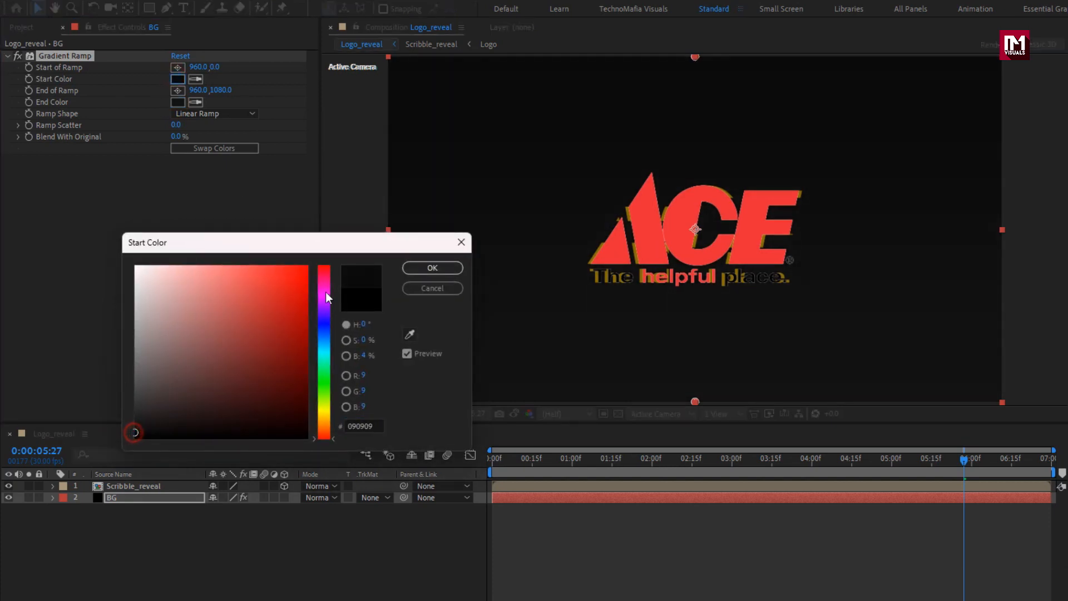
{"action": "left_click", "coordinate": [417, 265]}
Change the ramp shape to Radial Ramp, set Ramp Scatter to 500 and deselect the BG layer.
{"action": "left_click", "coordinate": [209, 113]}
{"action": "left_click", "coordinate": [204, 140]}
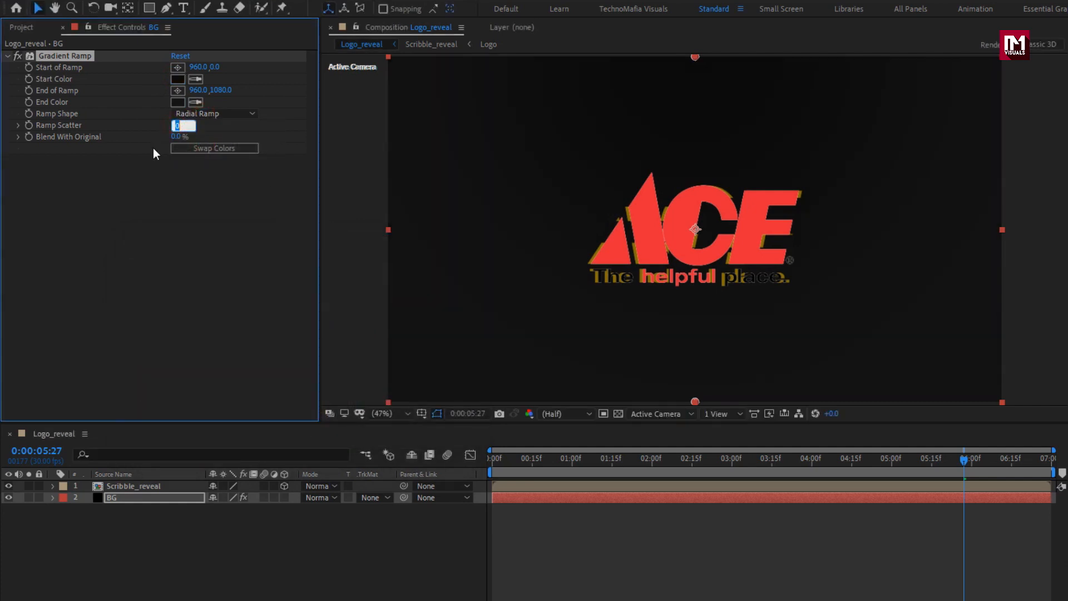
{"action": "type", "text": "500"}
{"action": "key", "text": "Return"}
{"action": "left_click", "coordinate": [159, 555]}
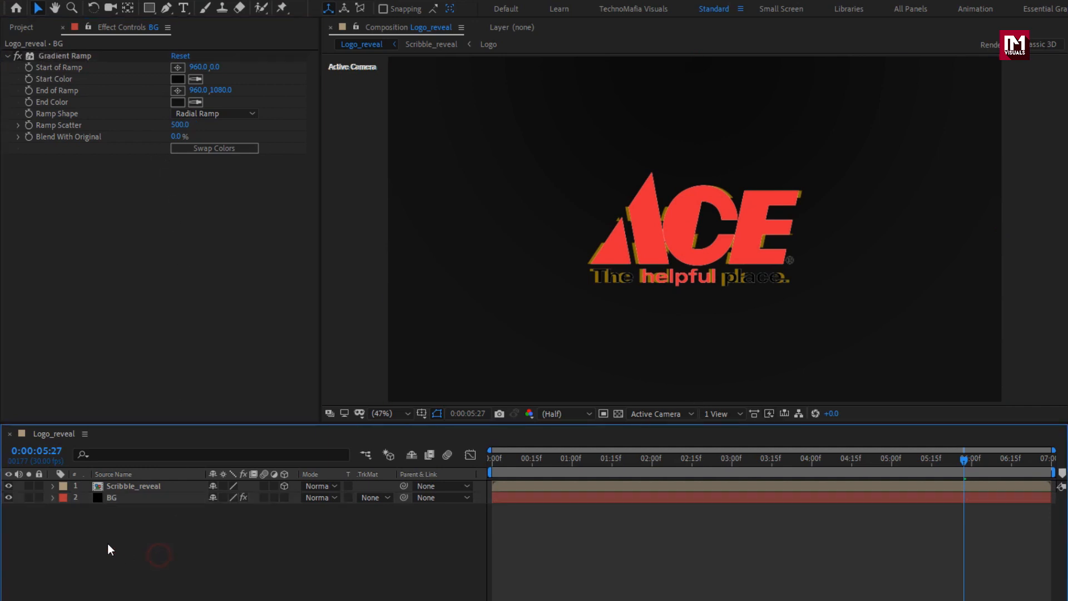
Create a two-node camera with the 50mm preset in Logo_reveal.
{"action": "right_click", "coordinate": [108, 543]}
{"action": "mouse_move", "coordinate": [163, 386]}
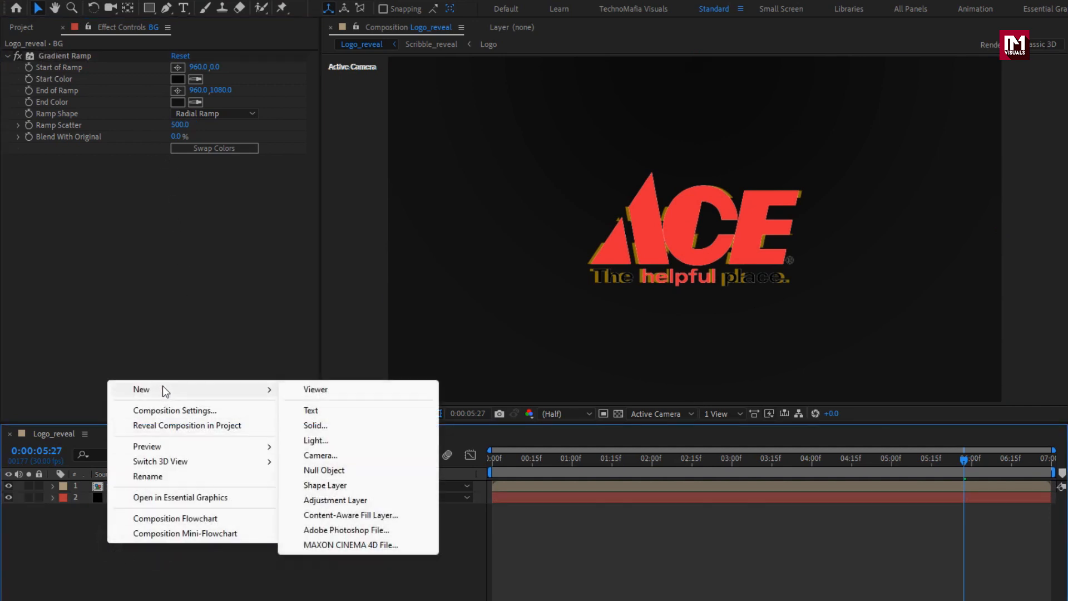
{"action": "left_click", "coordinate": [340, 455]}
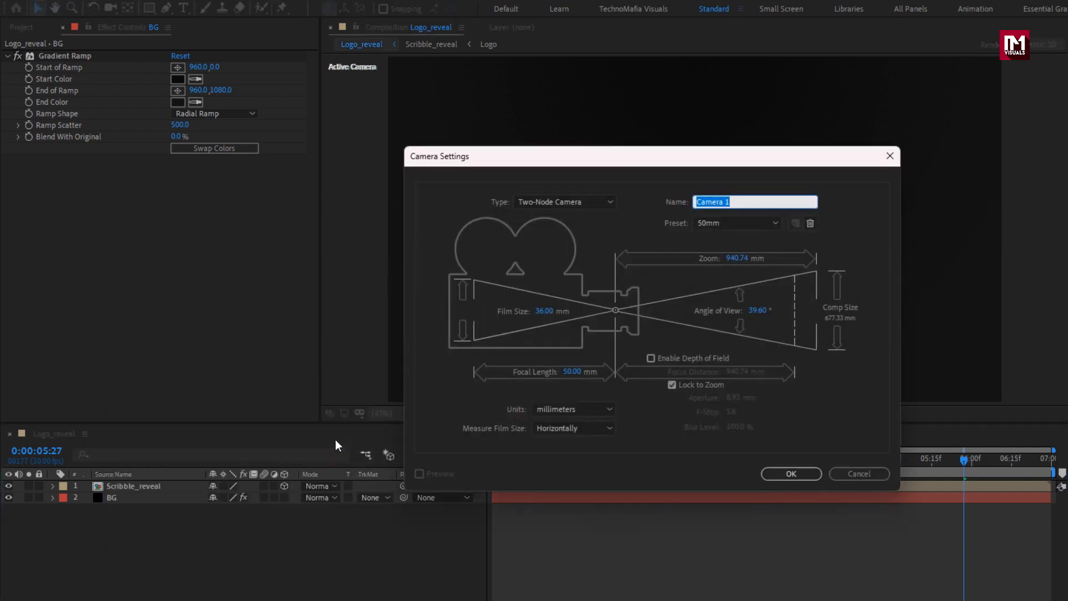
{"action": "left_click", "coordinate": [779, 474]}
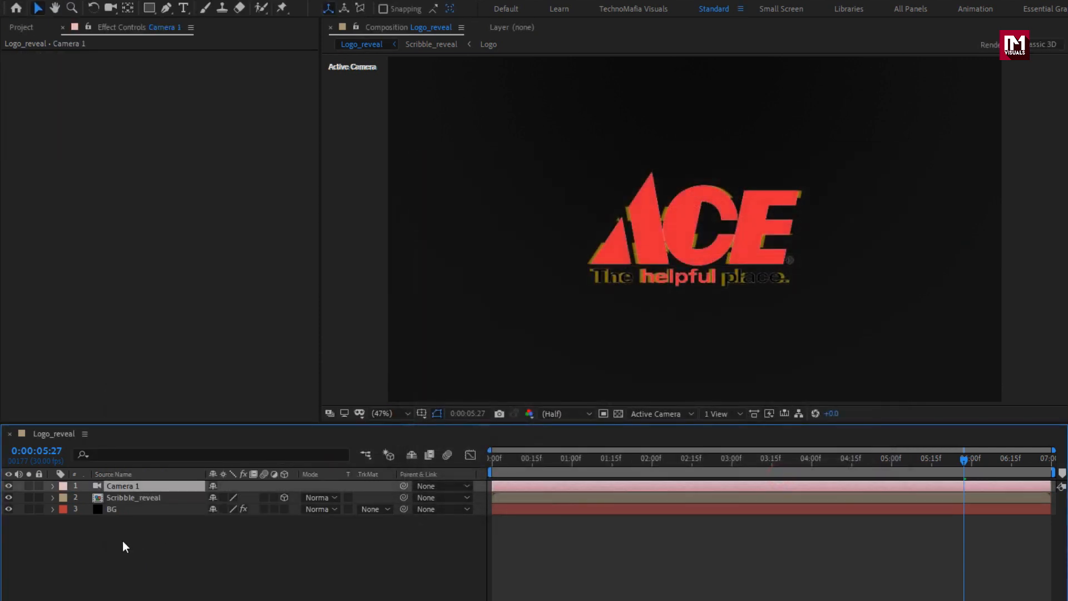
Add a null object to Logo_reveal, make it a 3D layer and parent Camera 1 to it.
{"action": "right_click", "coordinate": [122, 541]}
{"action": "mouse_move", "coordinate": [162, 387]}
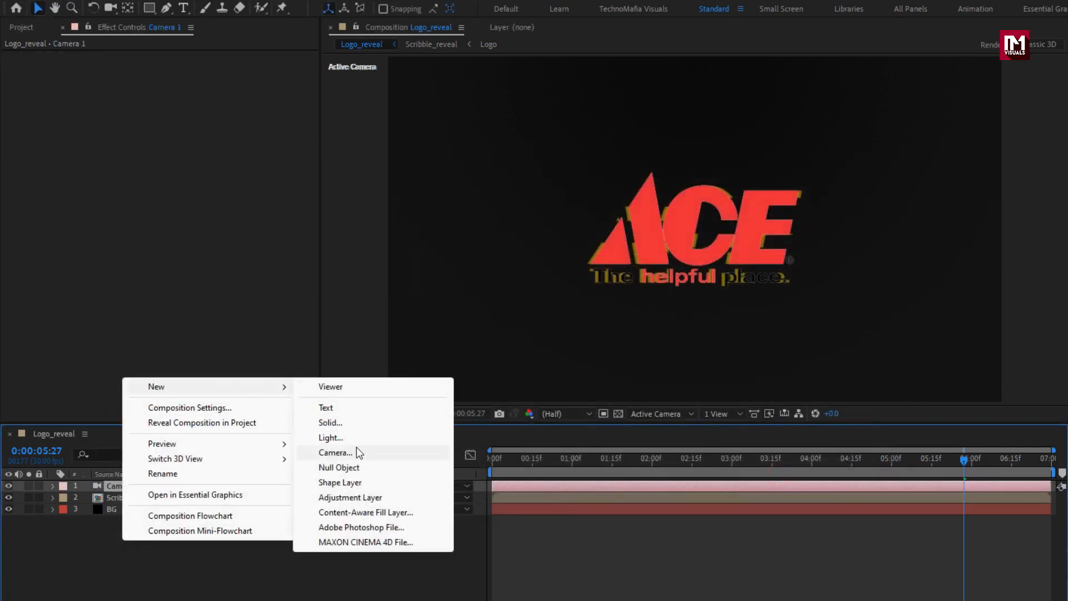
{"action": "left_click", "coordinate": [340, 468]}
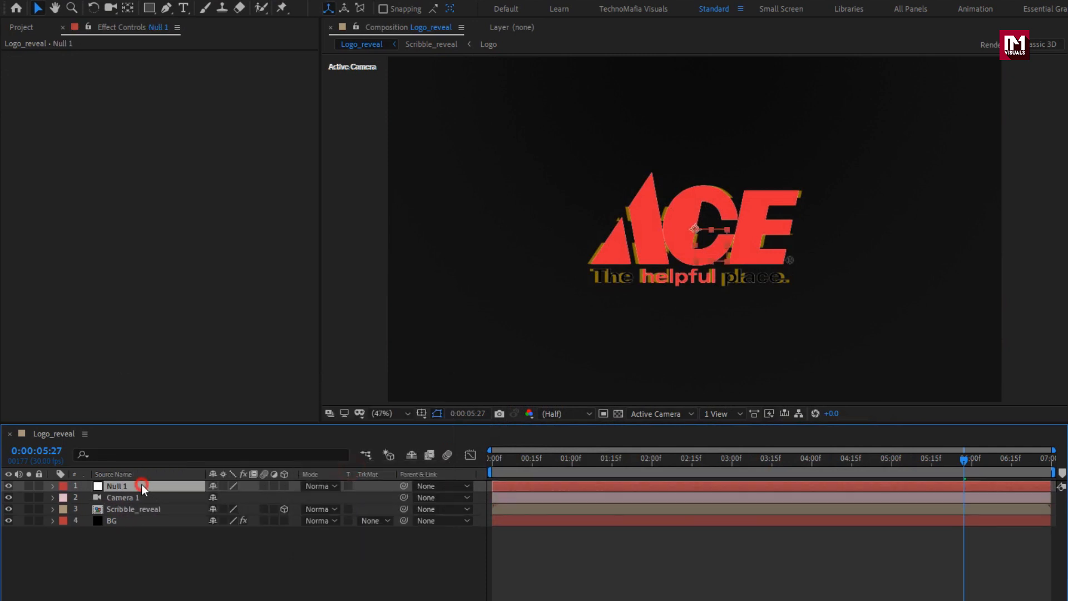
{"action": "left_click", "coordinate": [133, 497]}
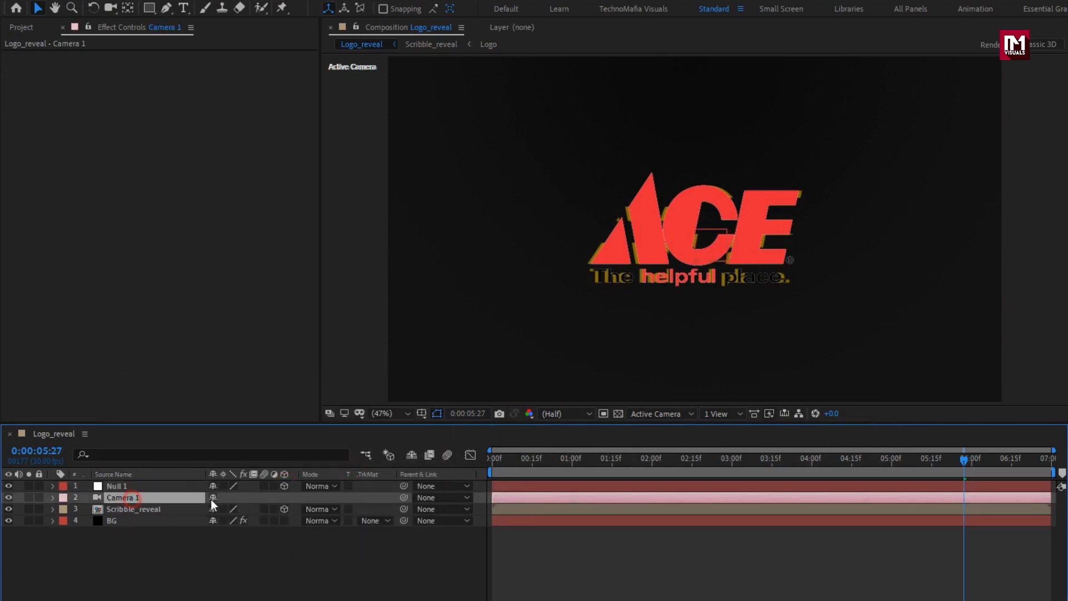
{"action": "left_click", "coordinate": [433, 504]}
{"action": "left_click", "coordinate": [468, 533]}
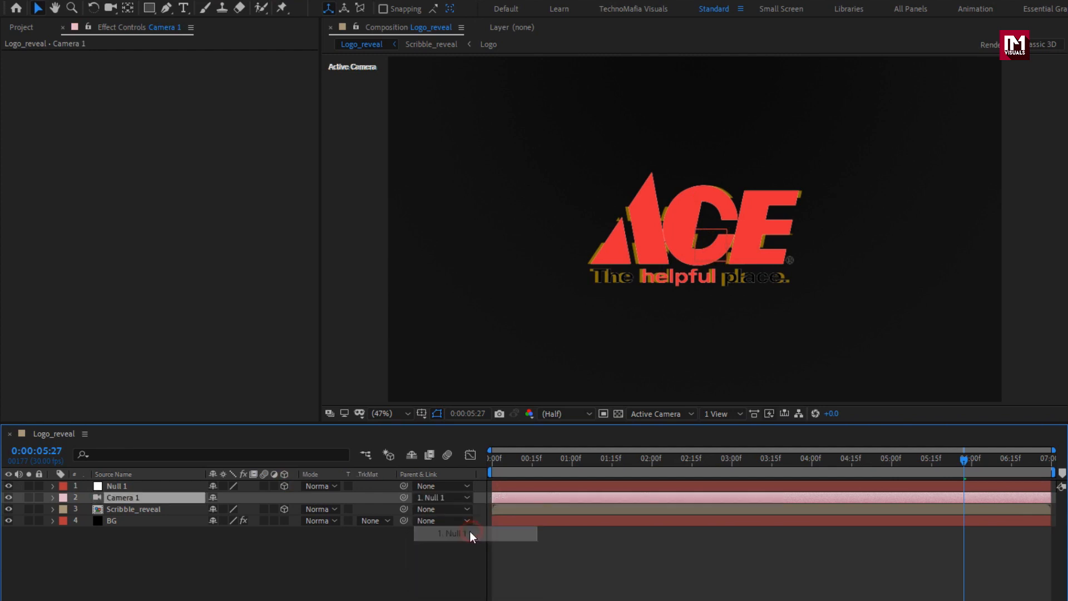
Keyframe the null's Position at 0:00:06:29 with its Z value set to -315.
{"action": "key", "text": "p"}
{"action": "left_click", "coordinate": [145, 490]}
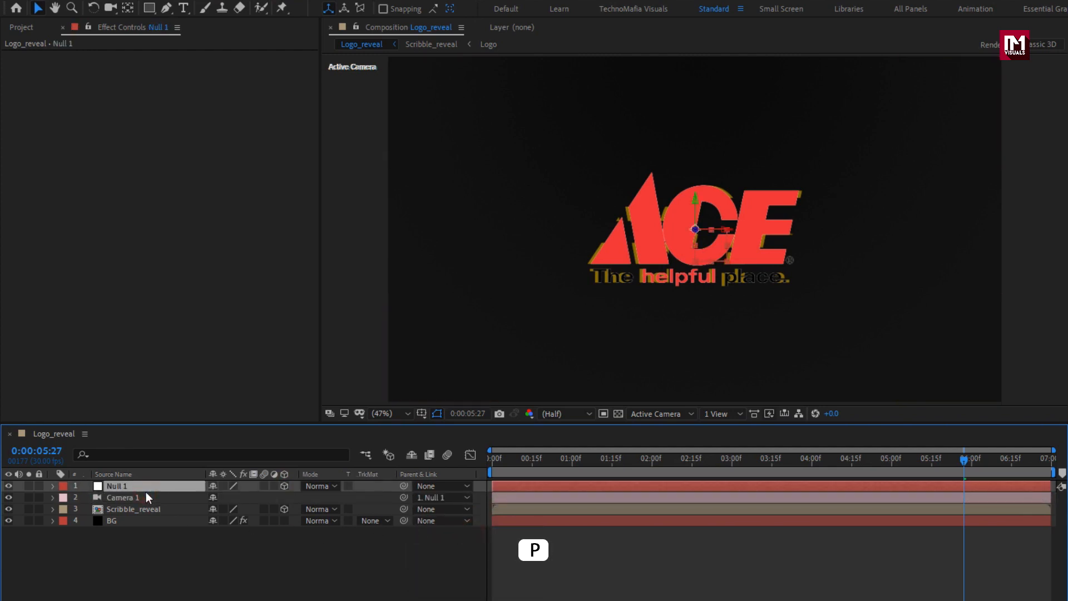
{"action": "key", "text": "p"}
{"action": "left_click_drag", "start_coordinate": [982, 468], "coordinate": [1056, 460]}
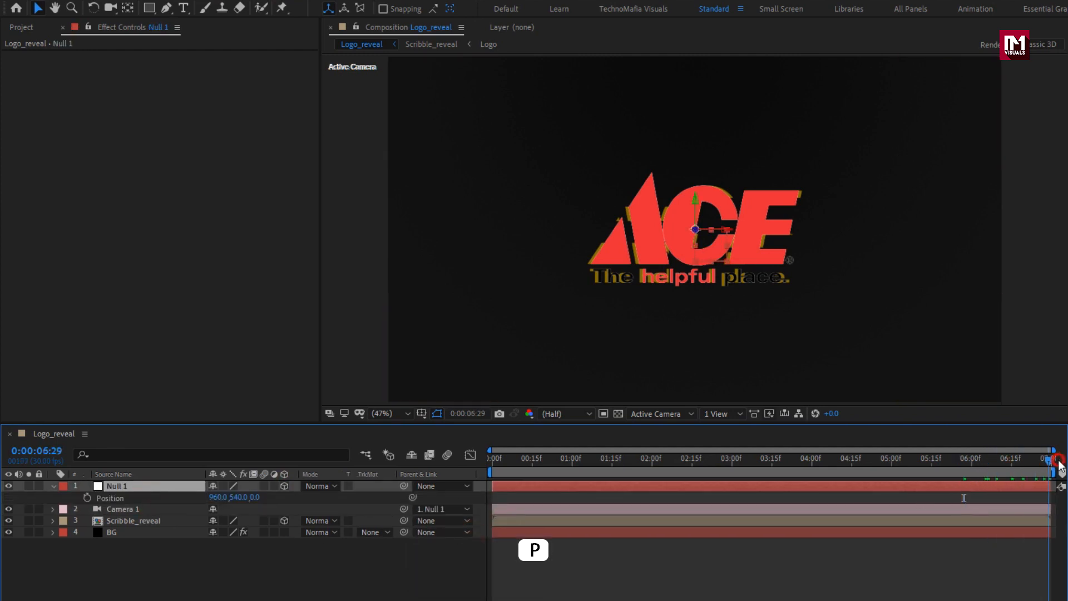
{"action": "left_click", "coordinate": [87, 497]}
{"action": "left_click_drag", "start_coordinate": [257, 497], "coordinate": [84, 503]}
{"action": "left_click_drag", "start_coordinate": [261, 503], "coordinate": [225, 501]}
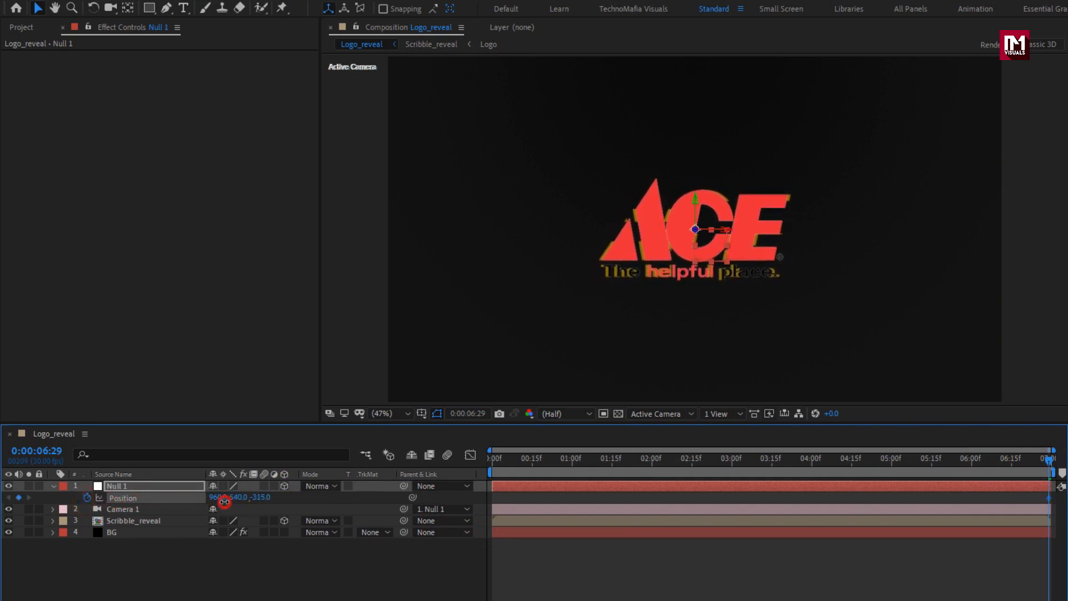
Set the null's Z position to -1379 at 0:00:00:00 and preview the camera move.
{"action": "key", "text": "Home"}
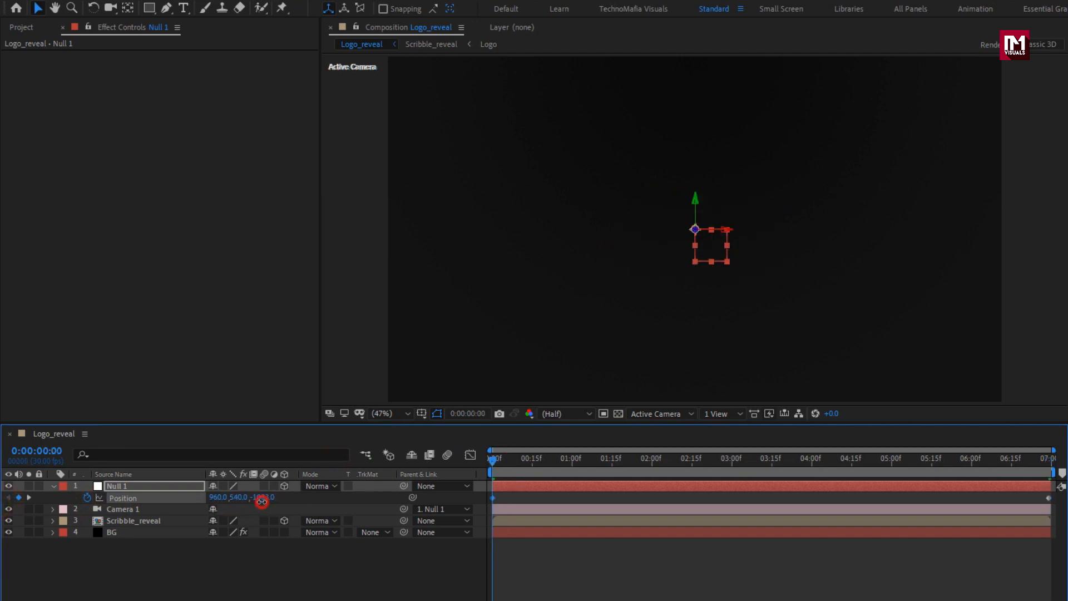
{"action": "mouse_move", "coordinate": [493, 466]}
{"action": "left_mouse_down"}
{"action": "mouse_move", "coordinate": [900, 448]}
{"action": "mouse_move", "coordinate": [443, 454]}
{"action": "mouse_move", "coordinate": [1044, 449]}
{"action": "mouse_move", "coordinate": [448, 462]}
{"action": "left_mouse_up"}
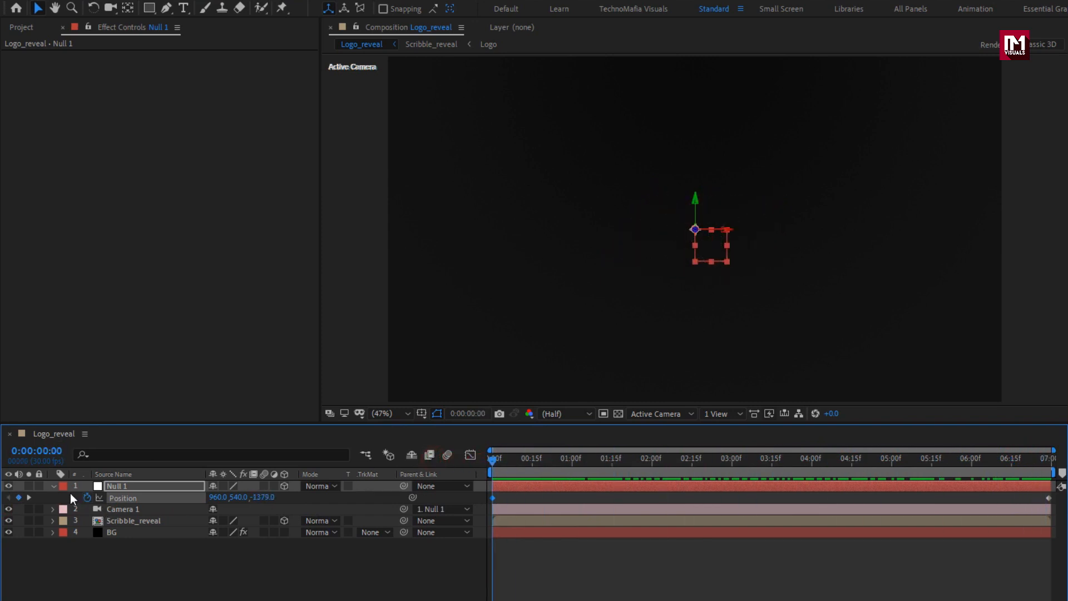
{"action": "left_click", "coordinate": [53, 485]}
{"action": "left_click", "coordinate": [238, 572]}
{"action": "key", "text": "space"}
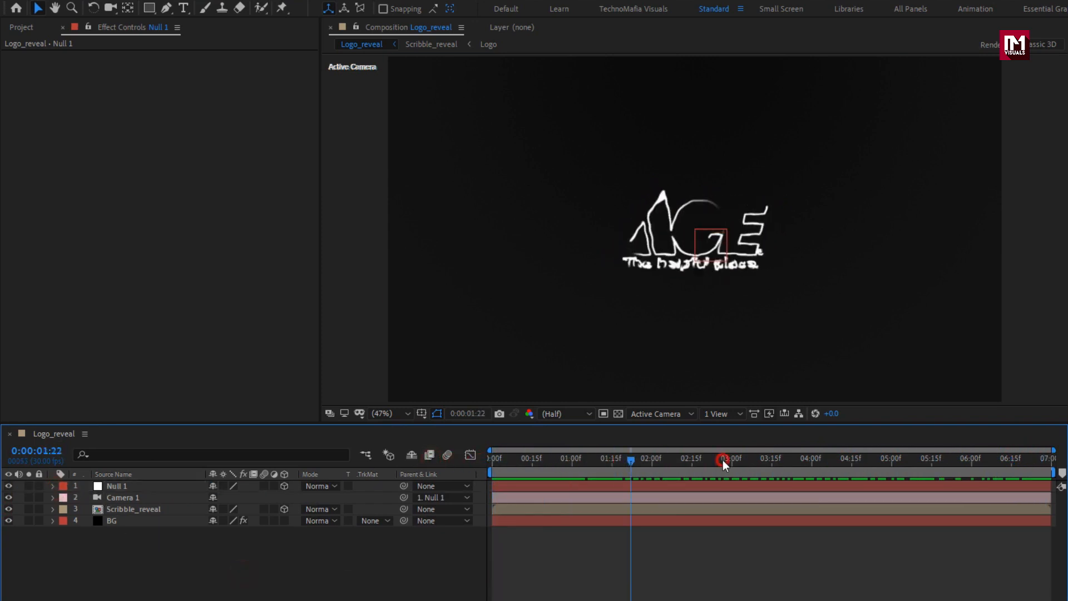
Create an adjustment layer and apply the Sharpen effect to it with a Sharpen Amount of 30.
{"action": "right_click", "coordinate": [245, 556]}
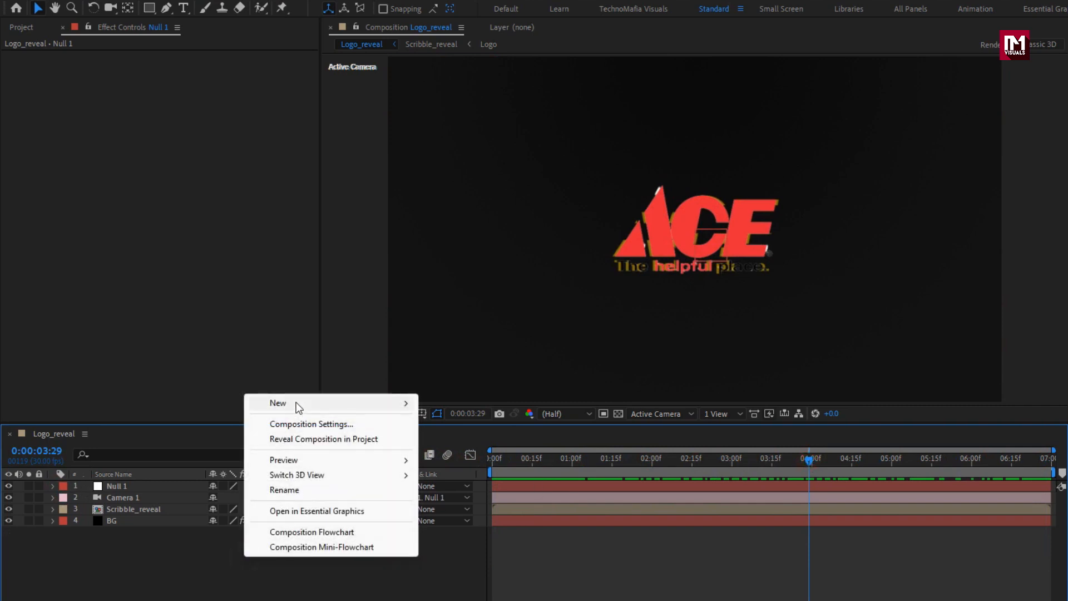
{"action": "mouse_move", "coordinate": [296, 405]}
{"action": "left_click", "coordinate": [478, 513]}
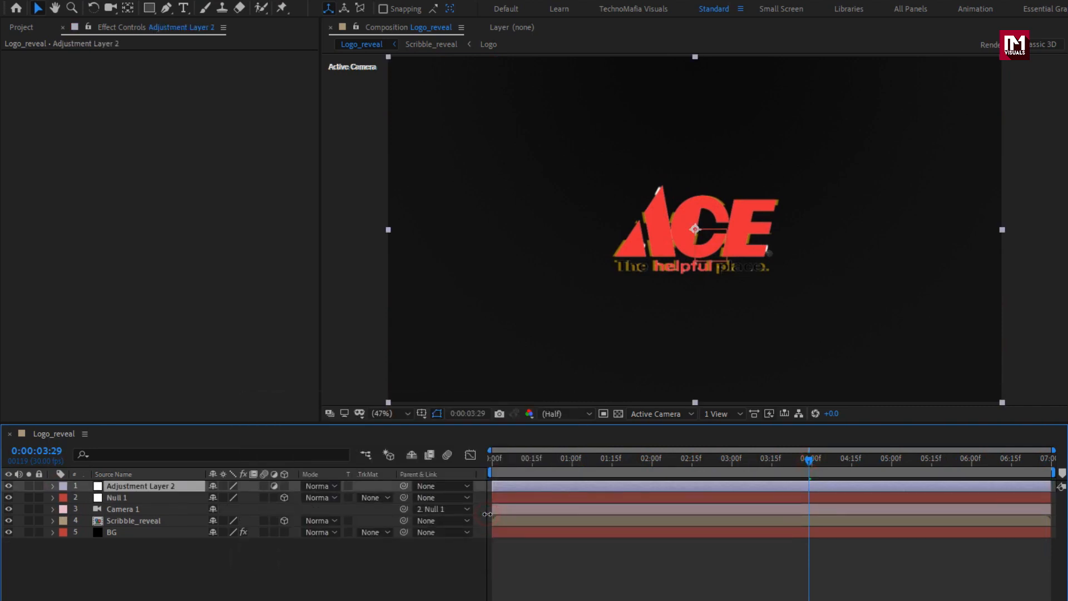
{"action": "double_click", "coordinate": [930, 45]}
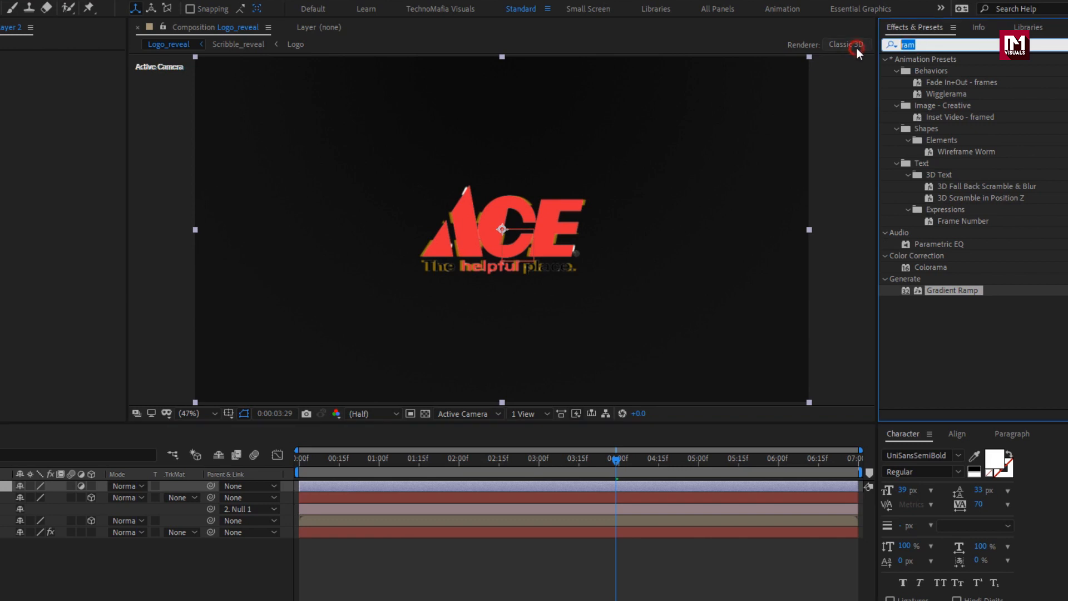
{"action": "type", "text": "shar"}
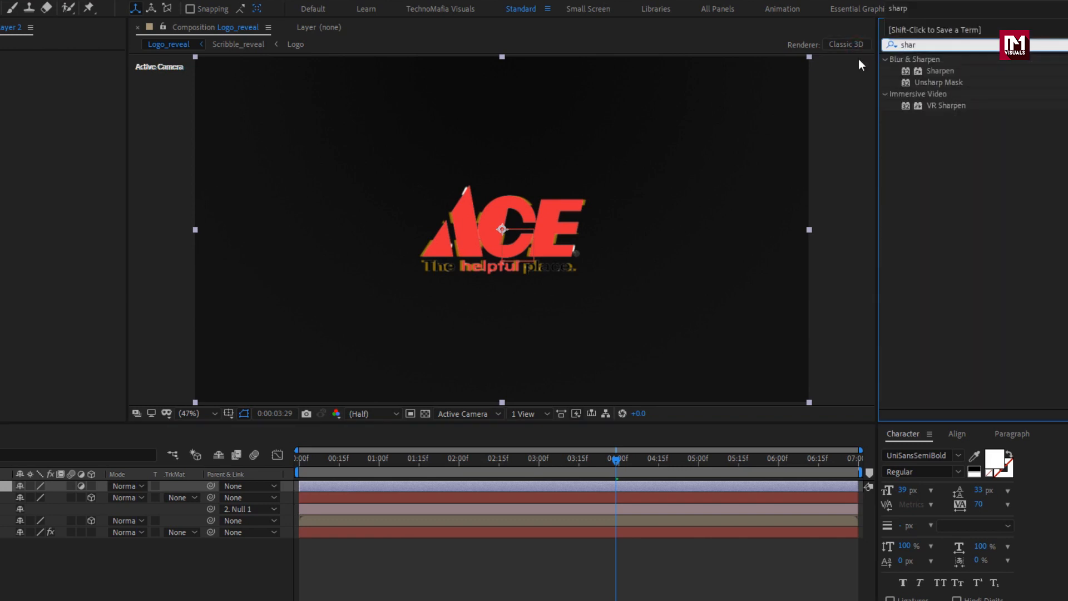
{"action": "double_click", "coordinate": [936, 72]}
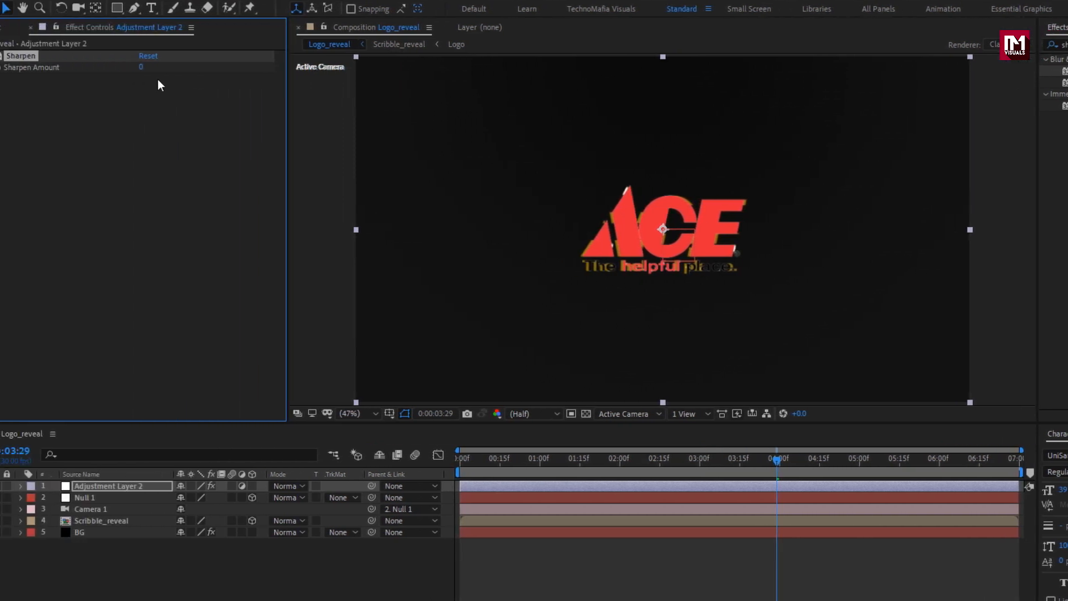
{"action": "type", "text": "30"}
{"action": "key", "text": "Return"}
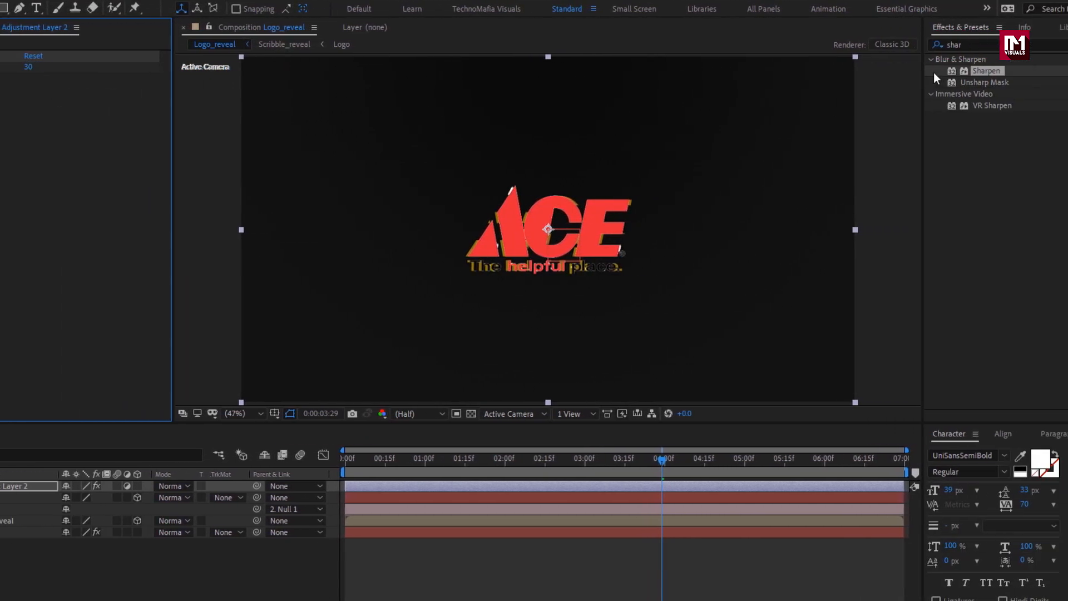
Apply the Noise effect to the adjustment layer with Amount of Noise set to 3%.
{"action": "left_click", "coordinate": [926, 46]}
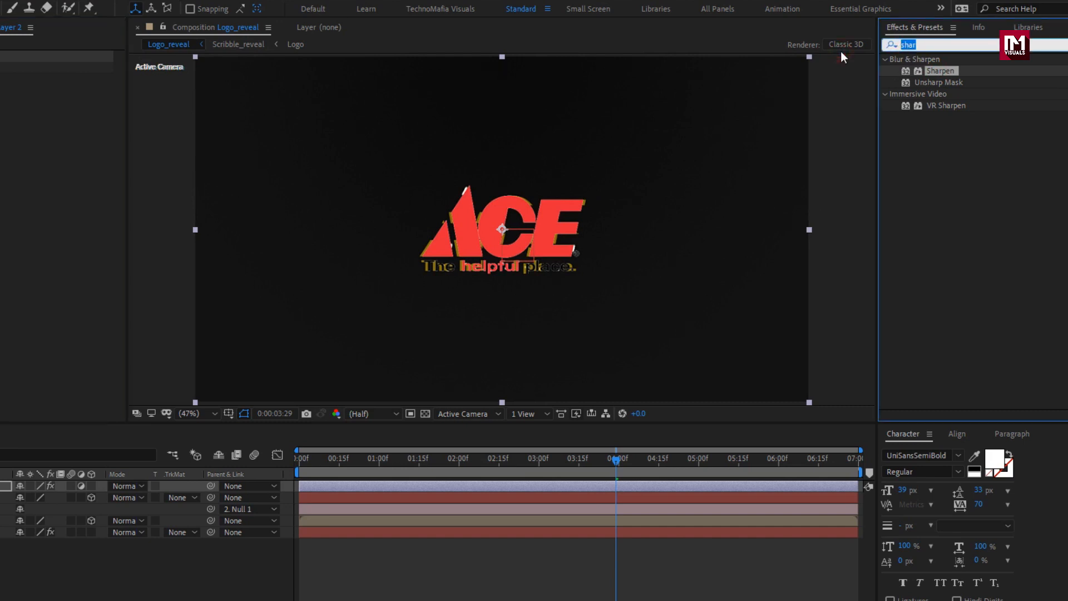
{"action": "type", "text": "nois"}
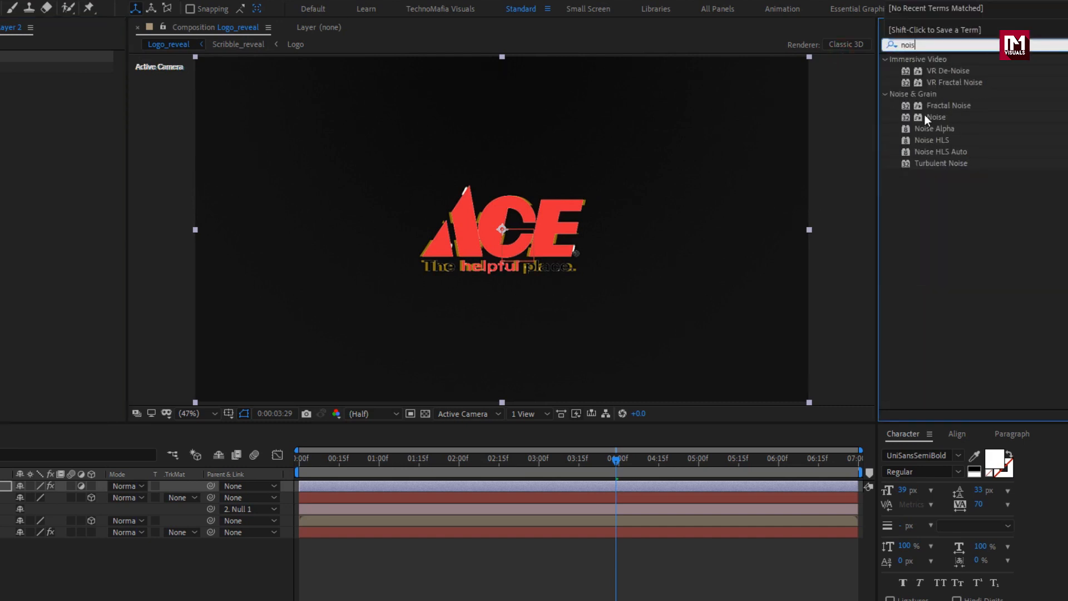
{"action": "double_click", "coordinate": [936, 118]}
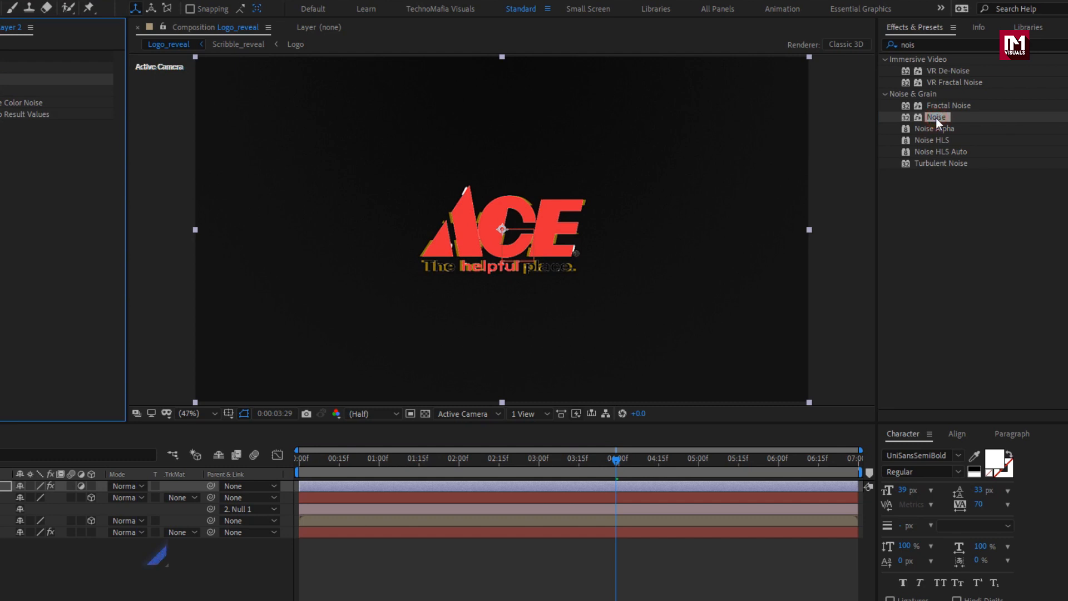
{"action": "left_click", "coordinate": [109, 90]}
{"action": "type", "text": "3"}
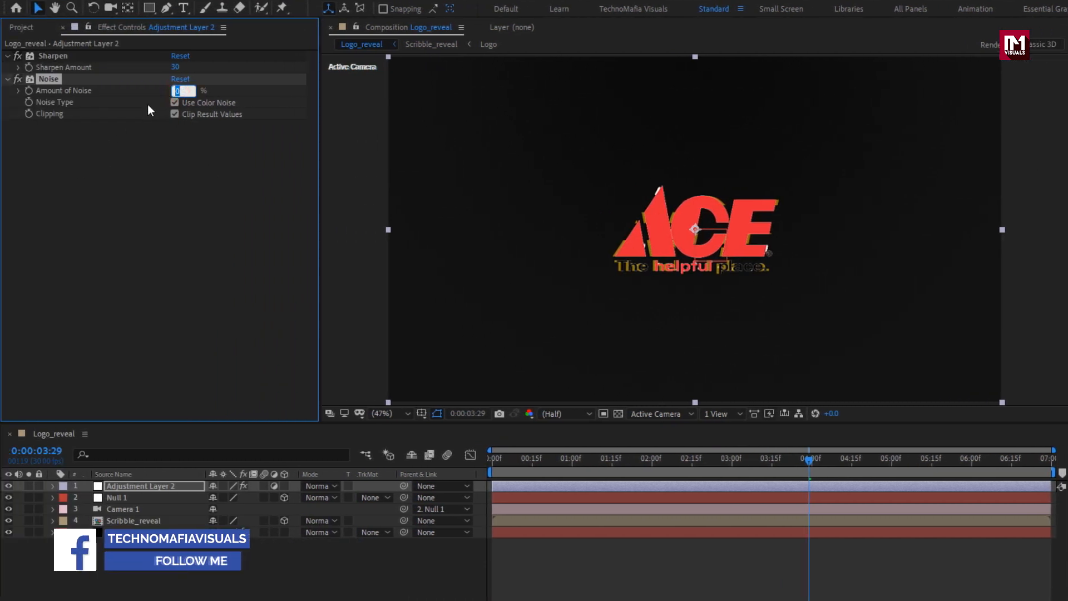
{"action": "key", "text": "Return"}
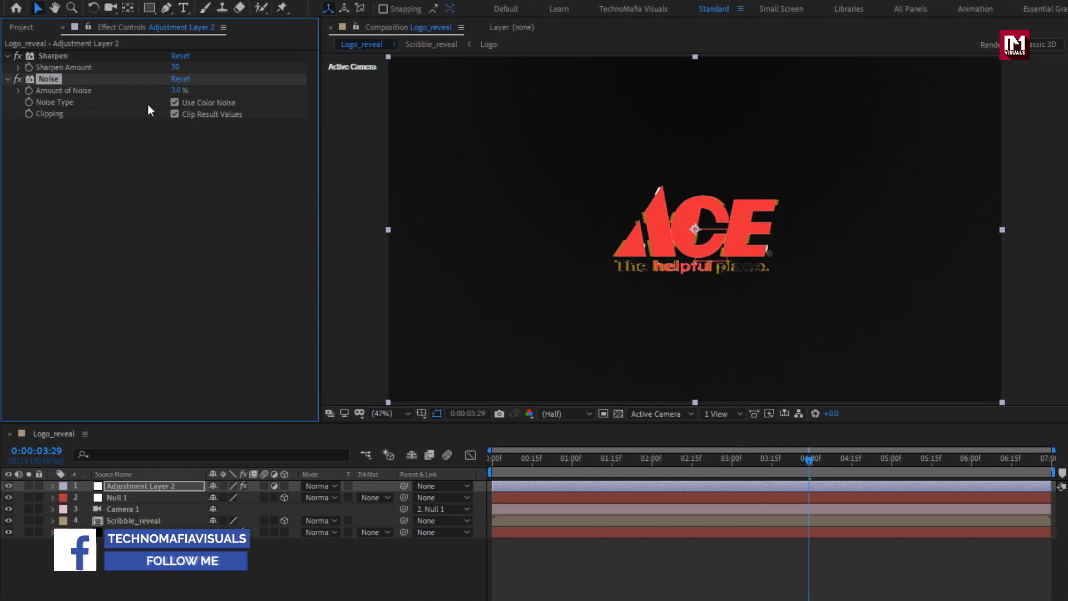
Create a black 1920 x 1080 px solid named Frame above all other layers.
{"action": "right_click", "coordinate": [159, 536]}
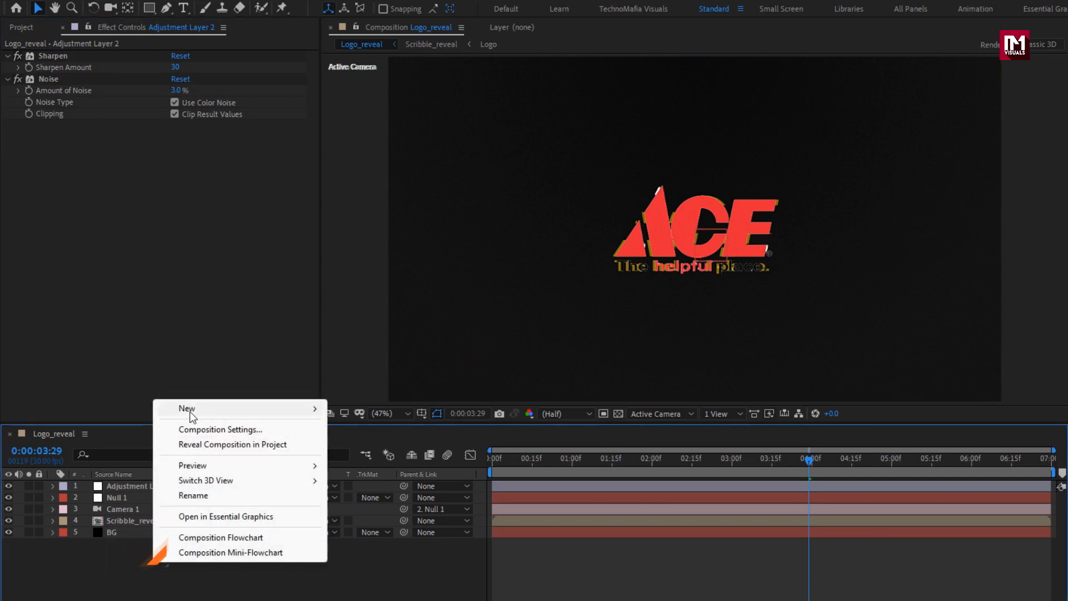
{"action": "mouse_move", "coordinate": [289, 409]}
{"action": "left_click", "coordinate": [365, 443]}
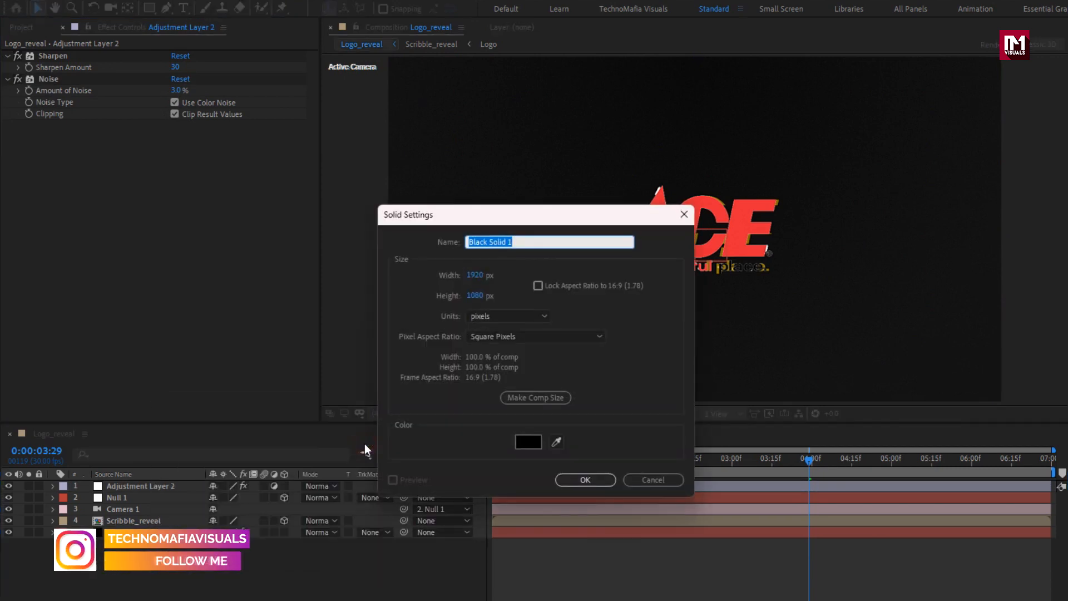
{"action": "type", "text": "Frame"}
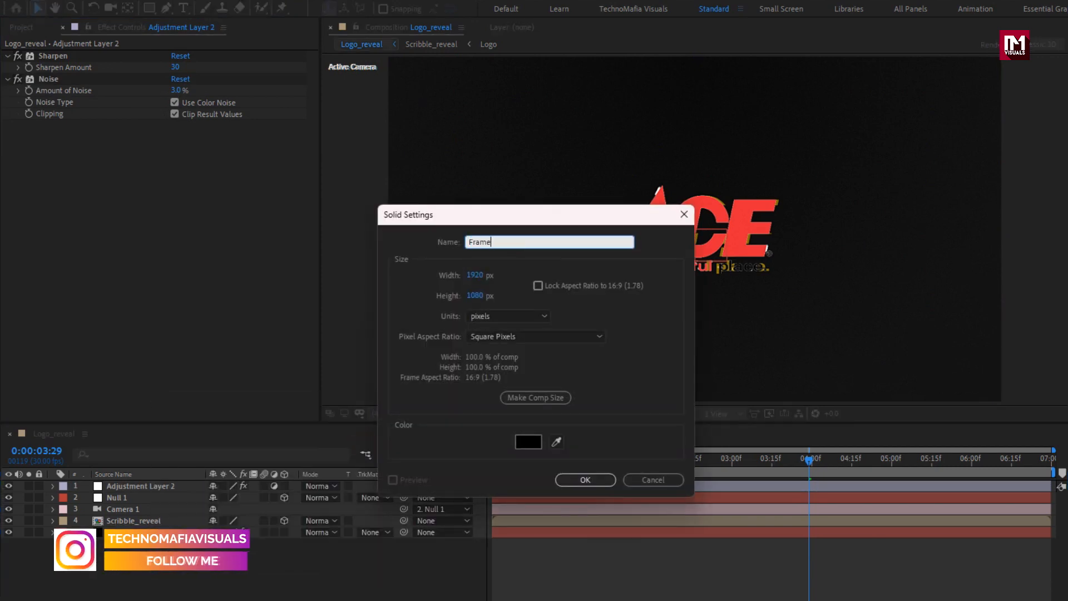
{"action": "left_click", "coordinate": [579, 480]}
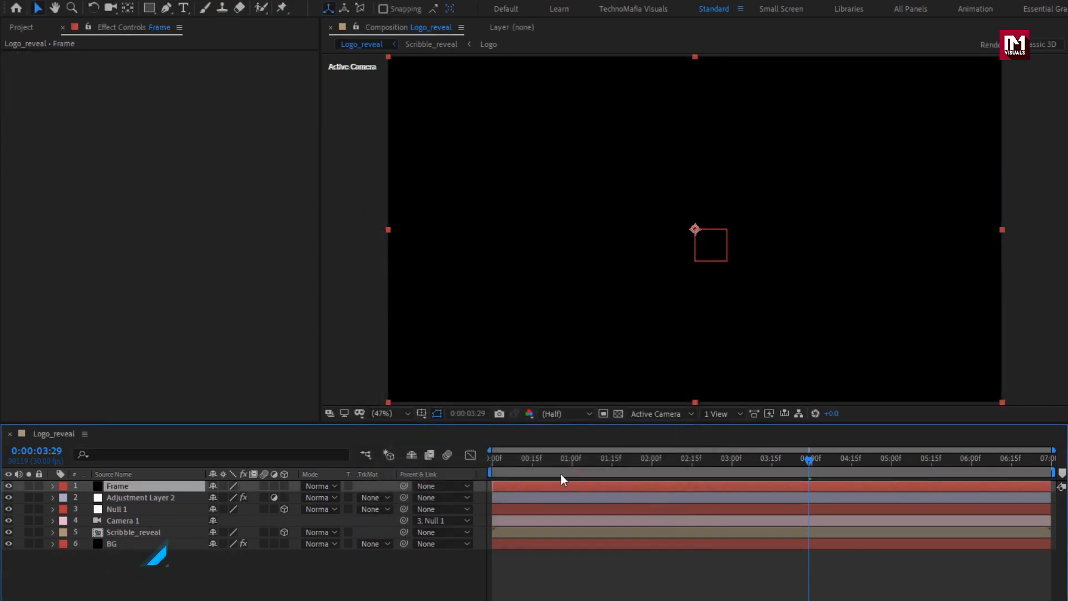
Add a full-size rectangular mask to the Frame solid and switch its Mask Shape units to % of source.
{"action": "double_click", "coordinate": [148, 9]}
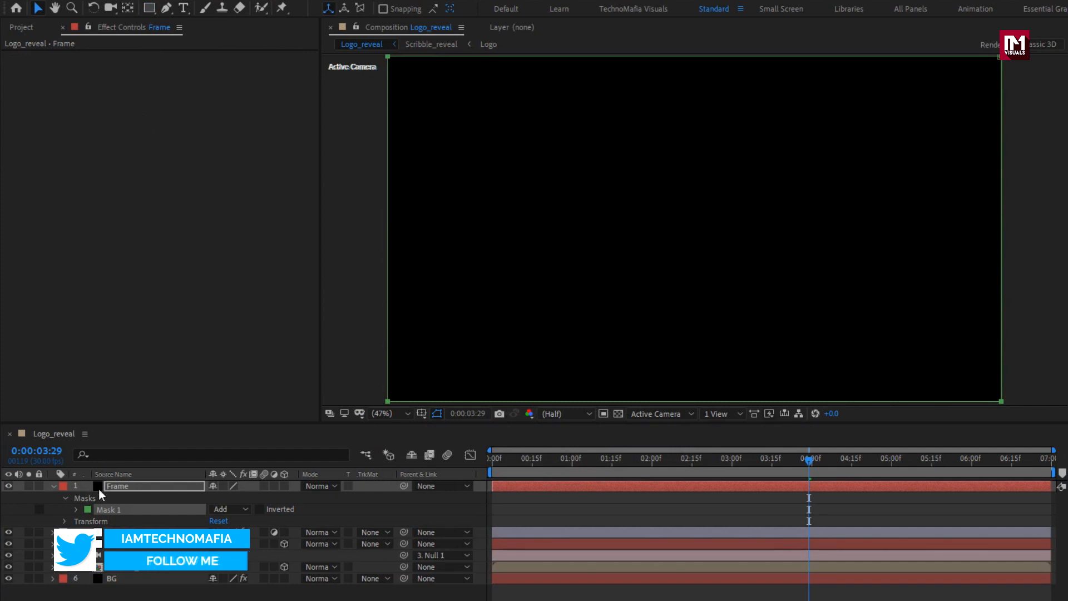
{"action": "left_click", "coordinate": [77, 509]}
{"action": "left_click", "coordinate": [228, 522]}
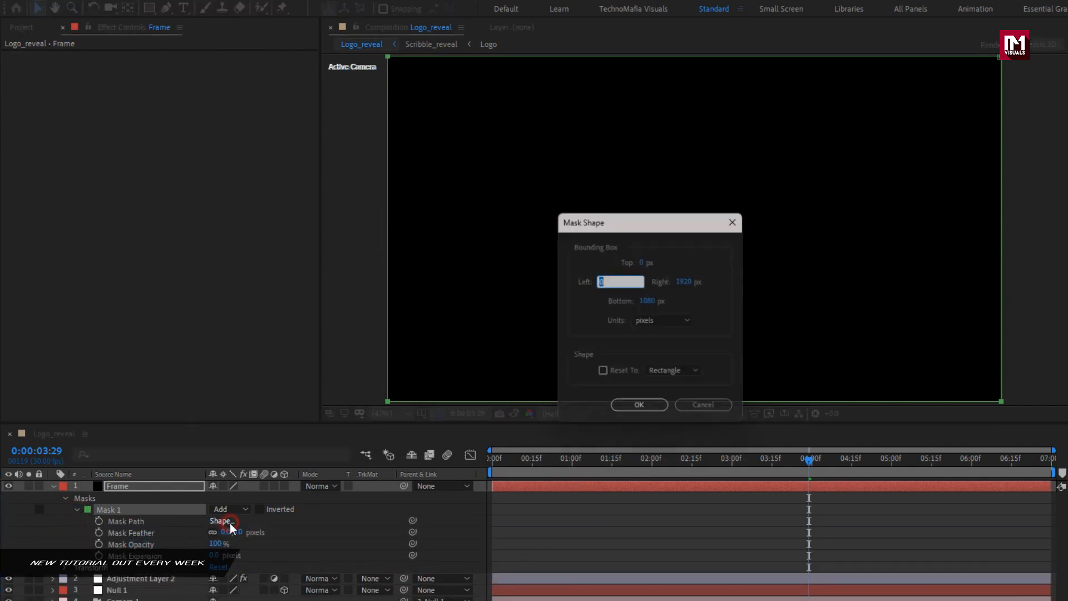
{"action": "left_click", "coordinate": [641, 322]}
{"action": "left_click", "coordinate": [650, 384]}
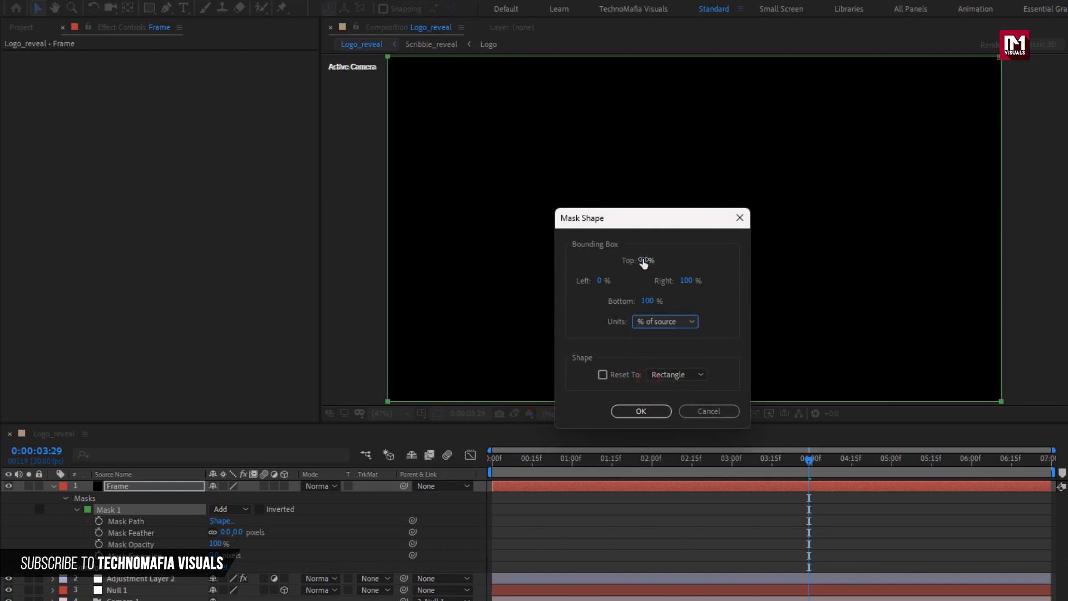
Set the mask's bounding box top to 10% and bottom to 90%, and invert the mask to form letterbox bars.
{"action": "left_click", "coordinate": [644, 261]}
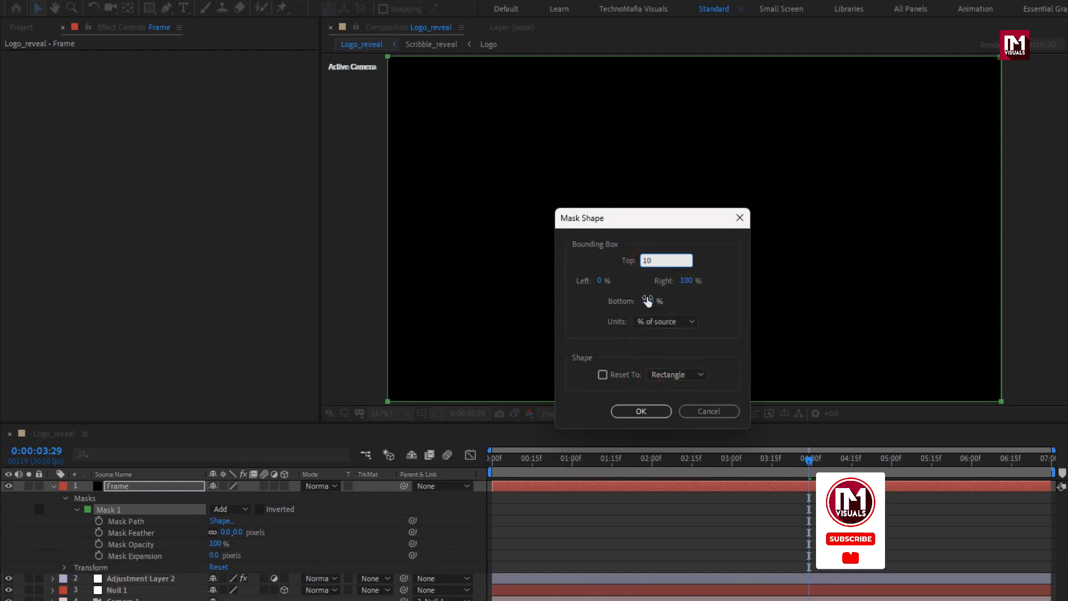
{"action": "left_click", "coordinate": [645, 302]}
{"action": "type", "text": "90"}
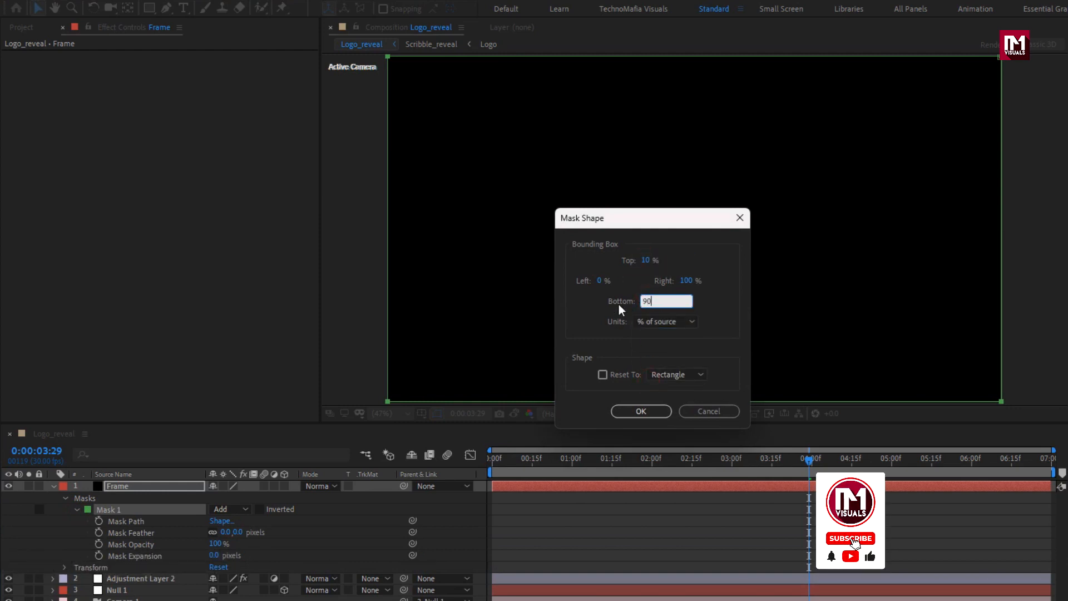
{"action": "left_click", "coordinate": [635, 412]}
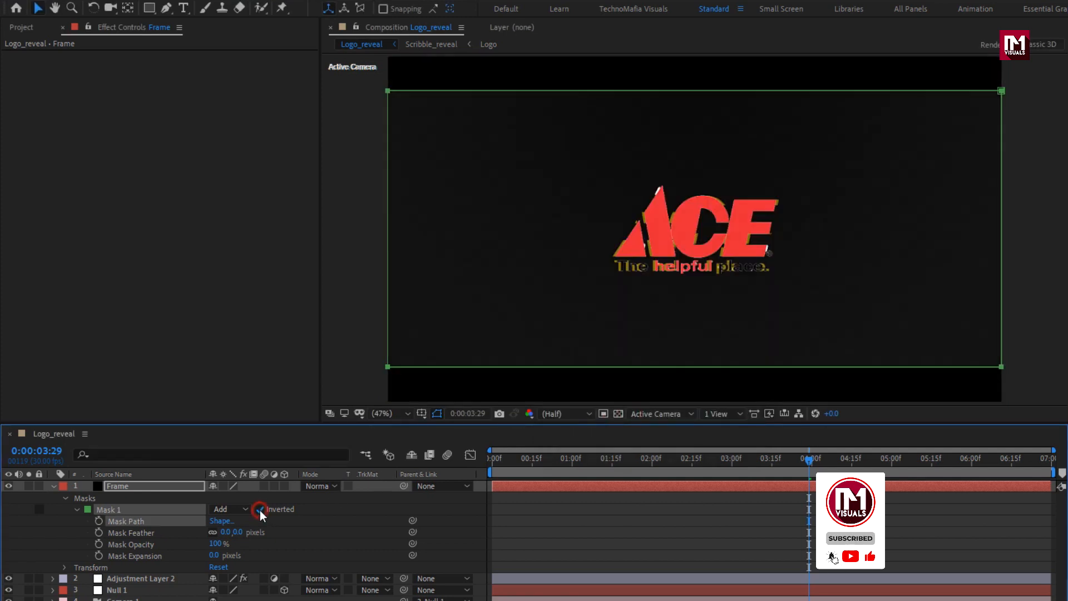
Collapse the Frame layer's properties and preview the logo reveal from the start of the composition.
{"action": "left_click", "coordinate": [53, 486]}
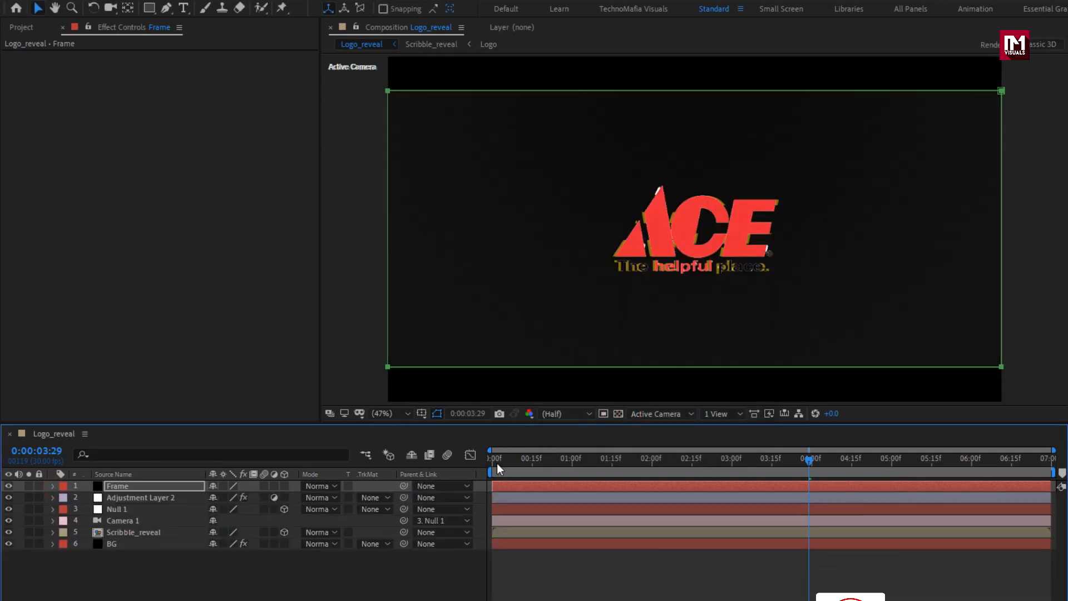
{"action": "left_click_drag", "start_coordinate": [499, 462], "coordinate": [464, 459]}
{"action": "key", "text": "space"}
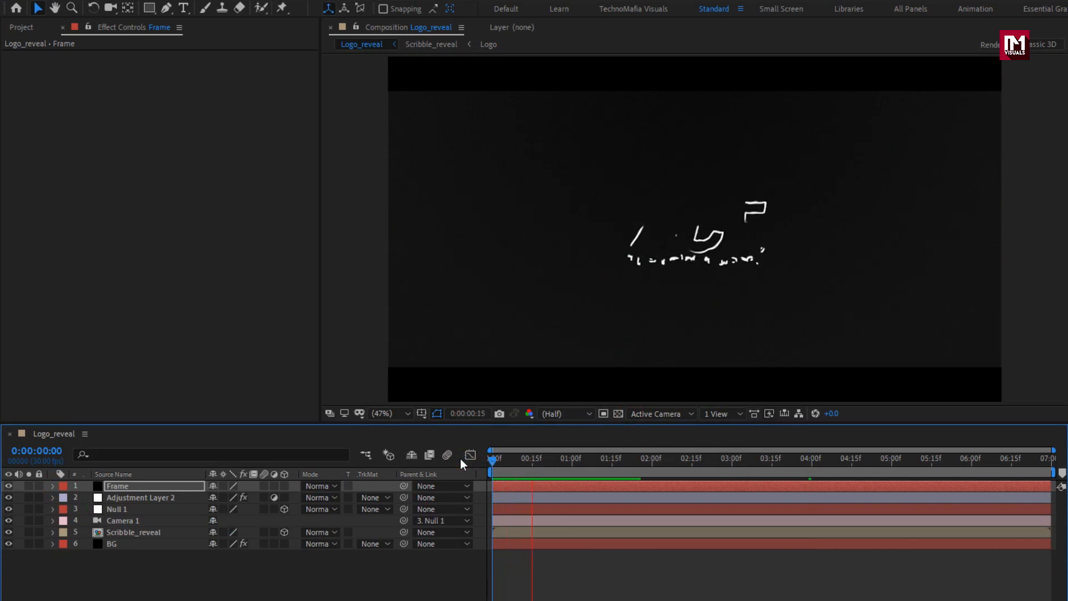